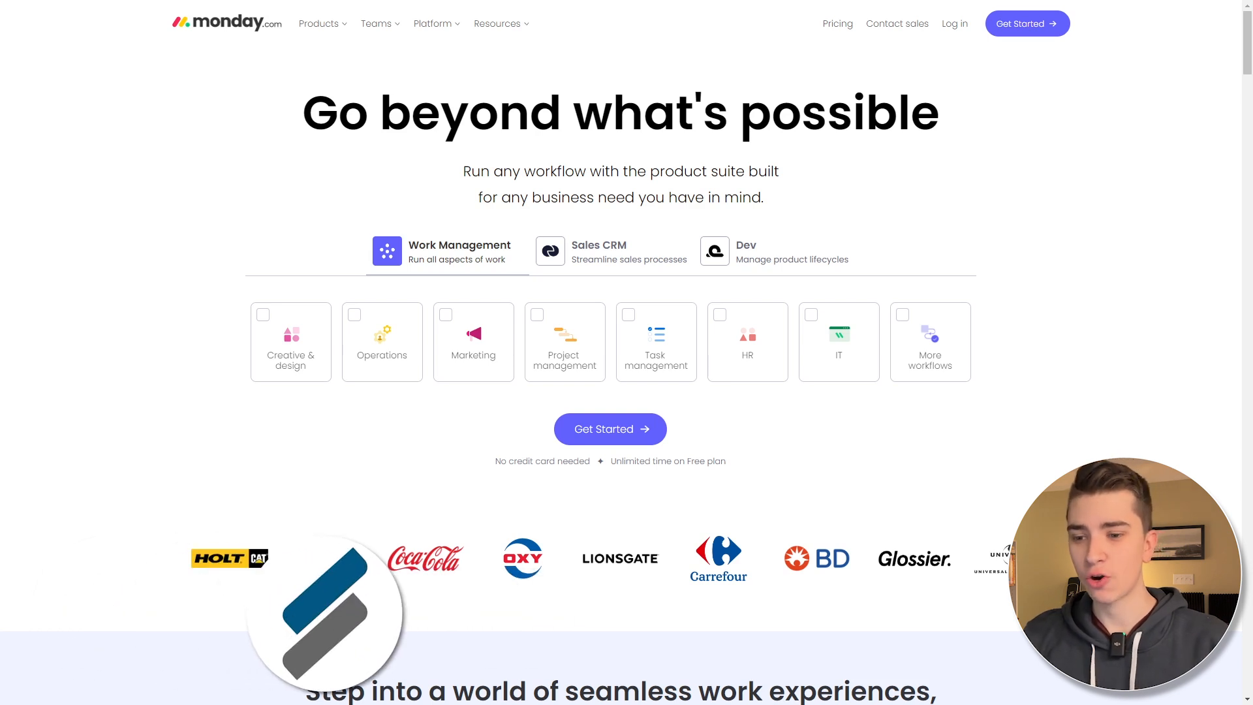
- Start a free monday.com sign-up by entering the email address
left_click(612, 427)
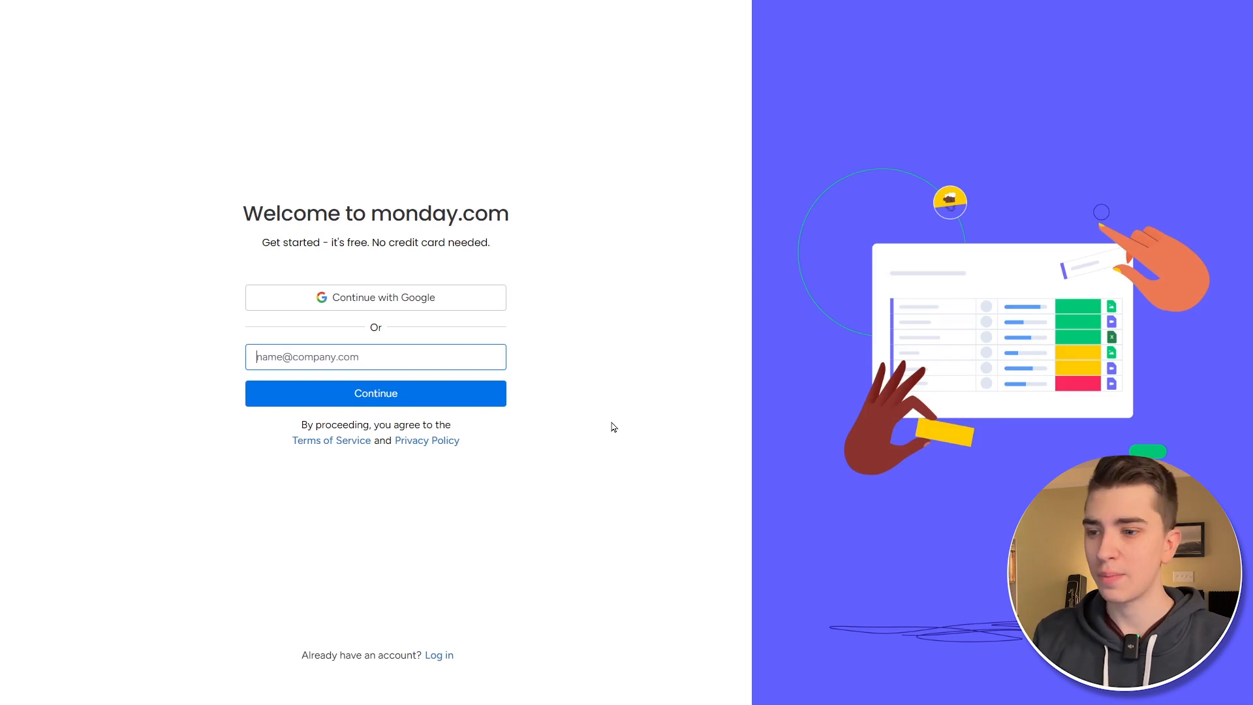
key("ctrl+v")
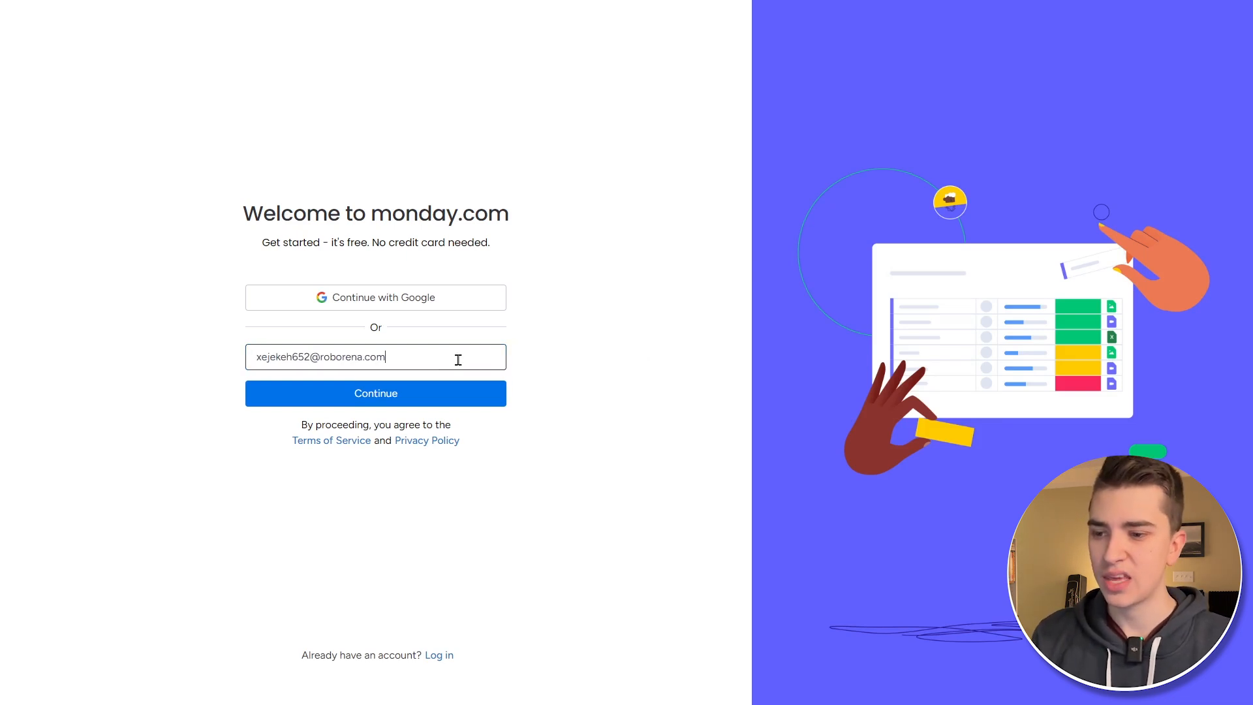
left_click(468, 391)
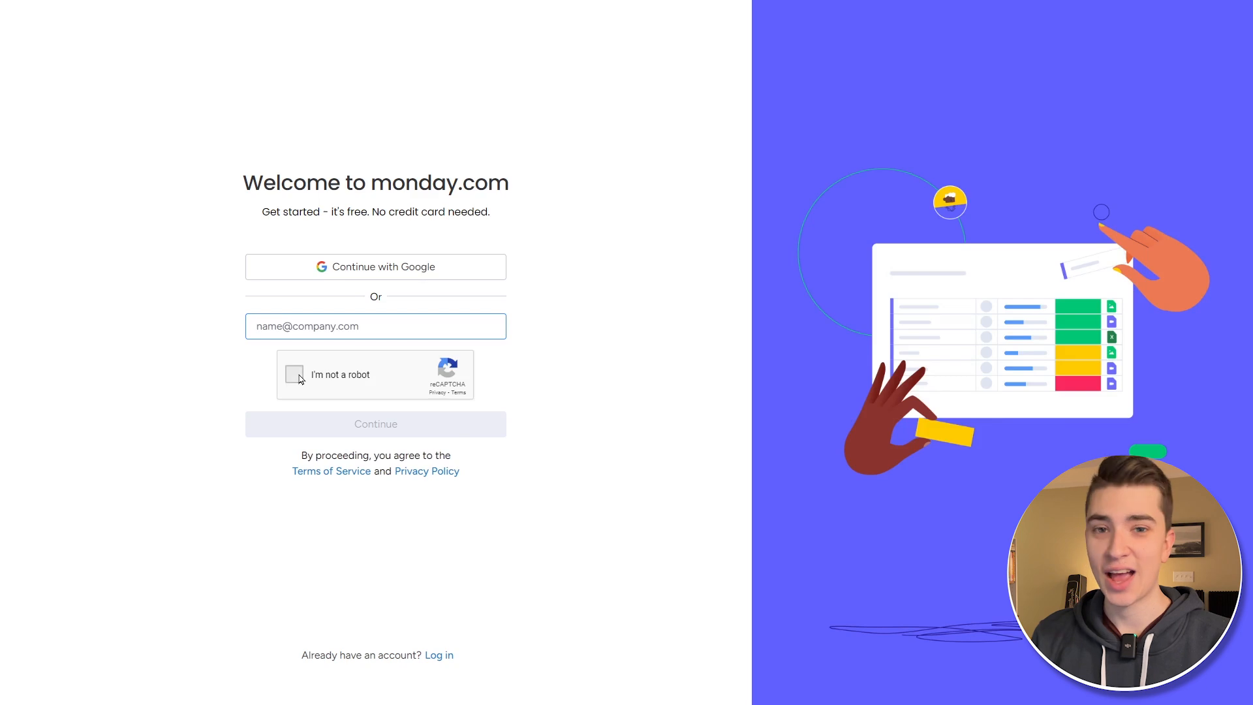
- Pass the reCAPTCHA stairs image challenge and resubmit the sign-up email
left_click(300, 379)
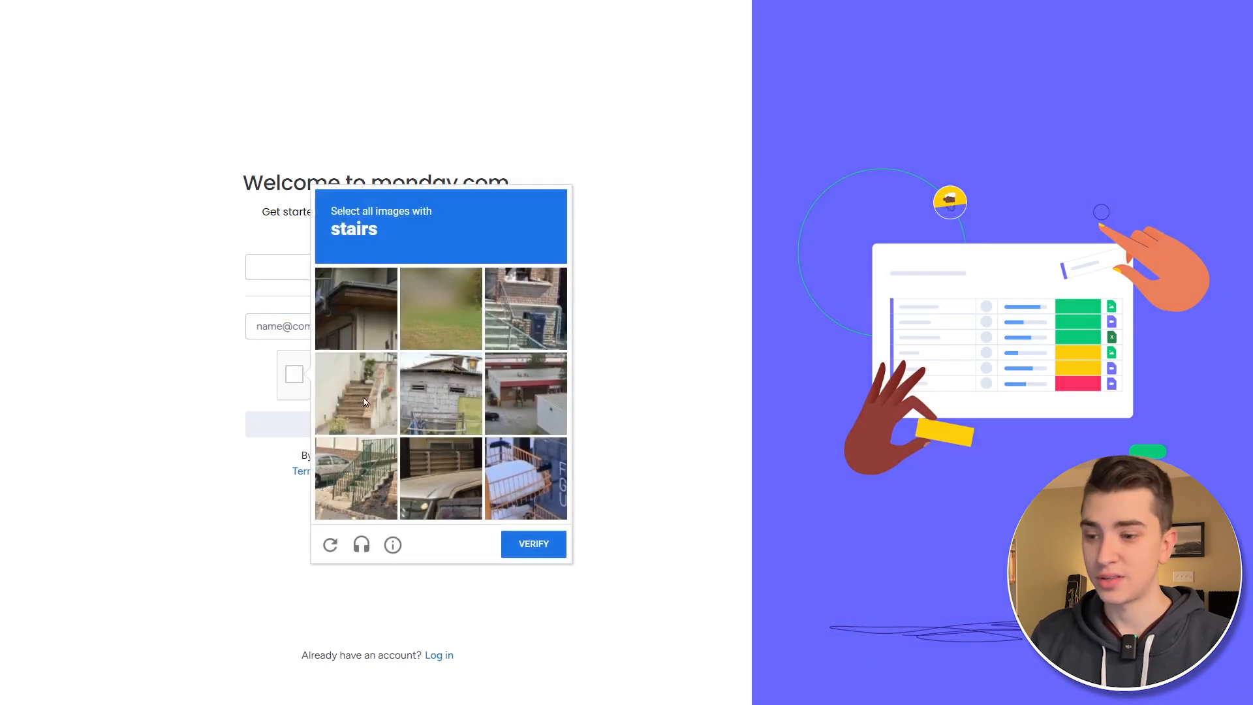
left_click(367, 397)
left_click(353, 470)
left_click(540, 312)
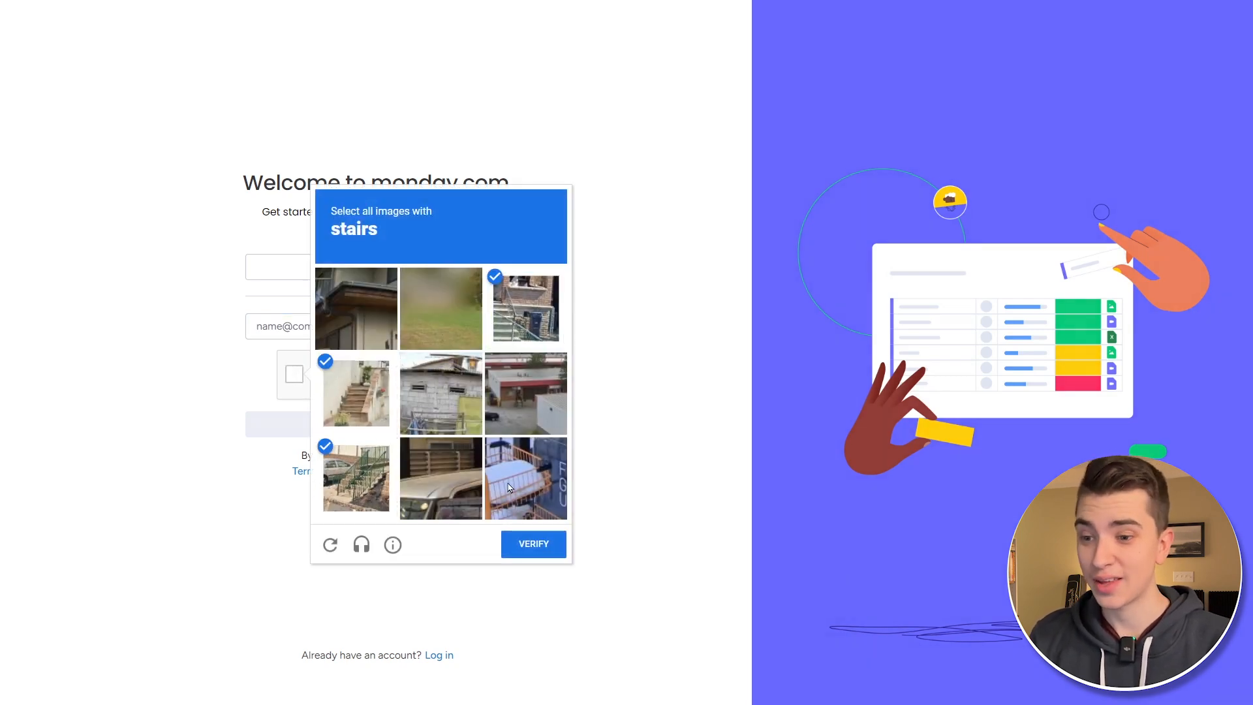
left_click(525, 543)
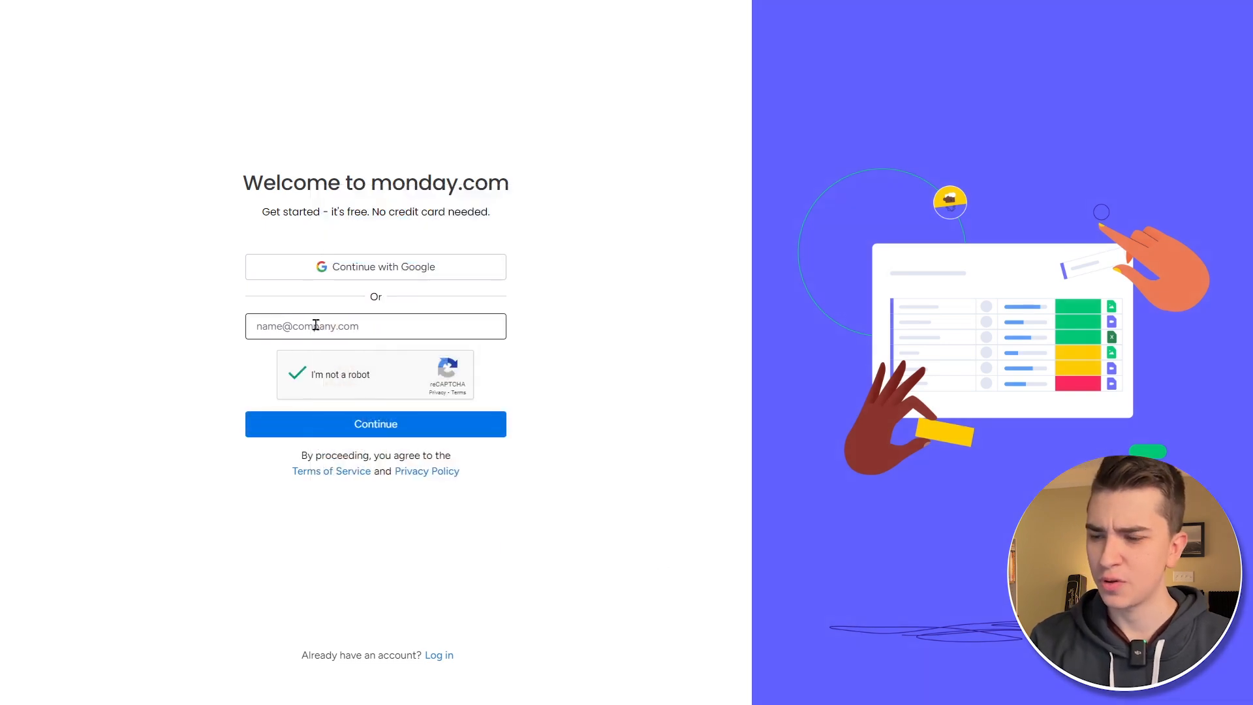
key("ctrl+v")
left_click(442, 432)
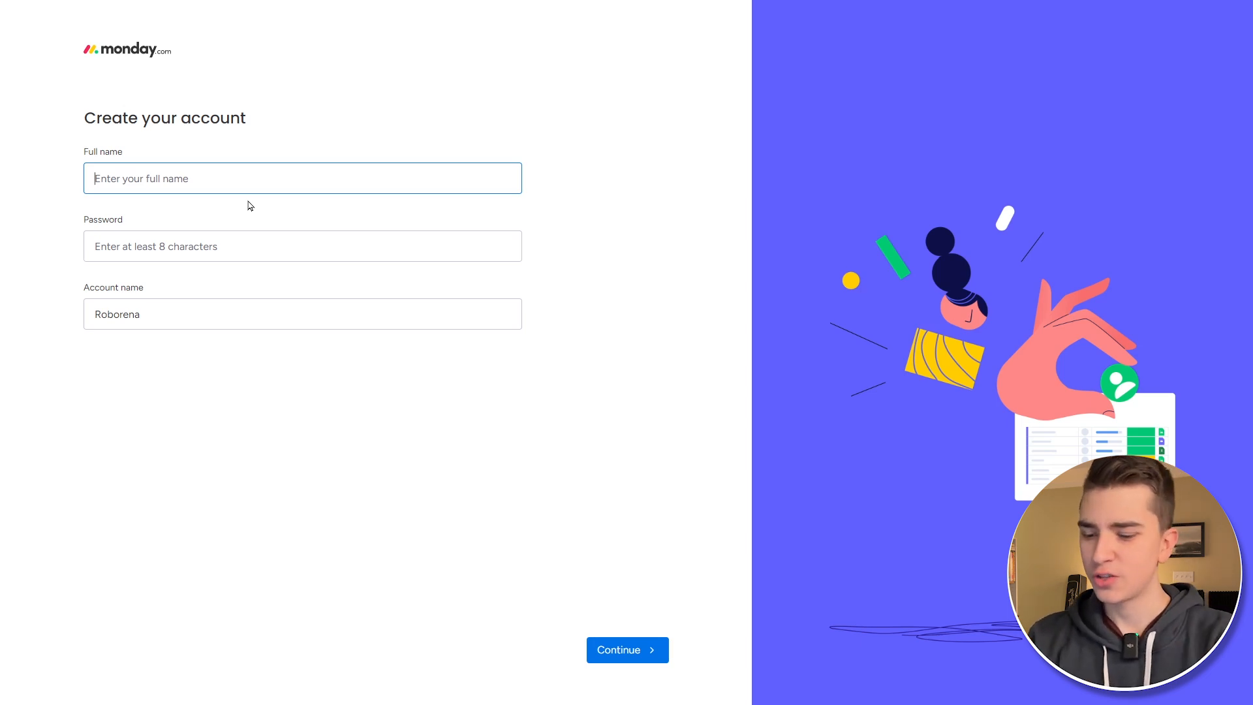
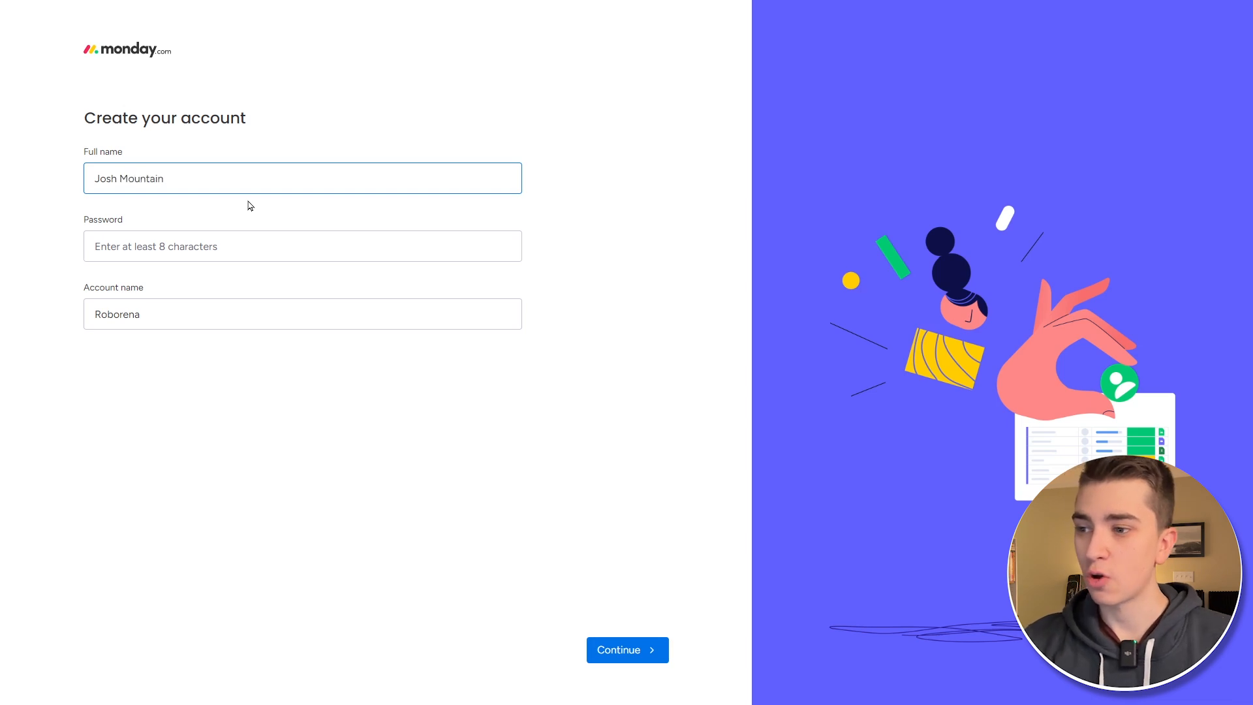
- Enter the user's full name and a password on Create your account
key("Tab")
type("••••")
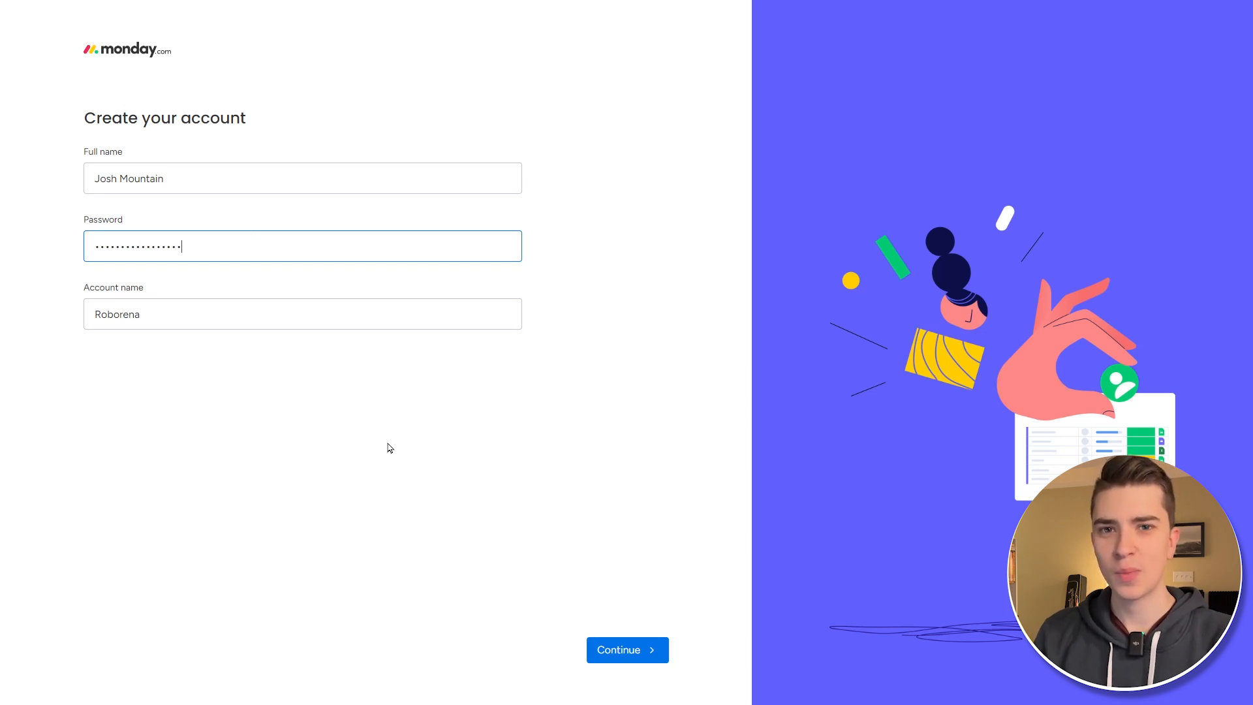
- Answer onboarding with Personal use and Other as the source, then postpone inviting teammates
left_click(625, 648)
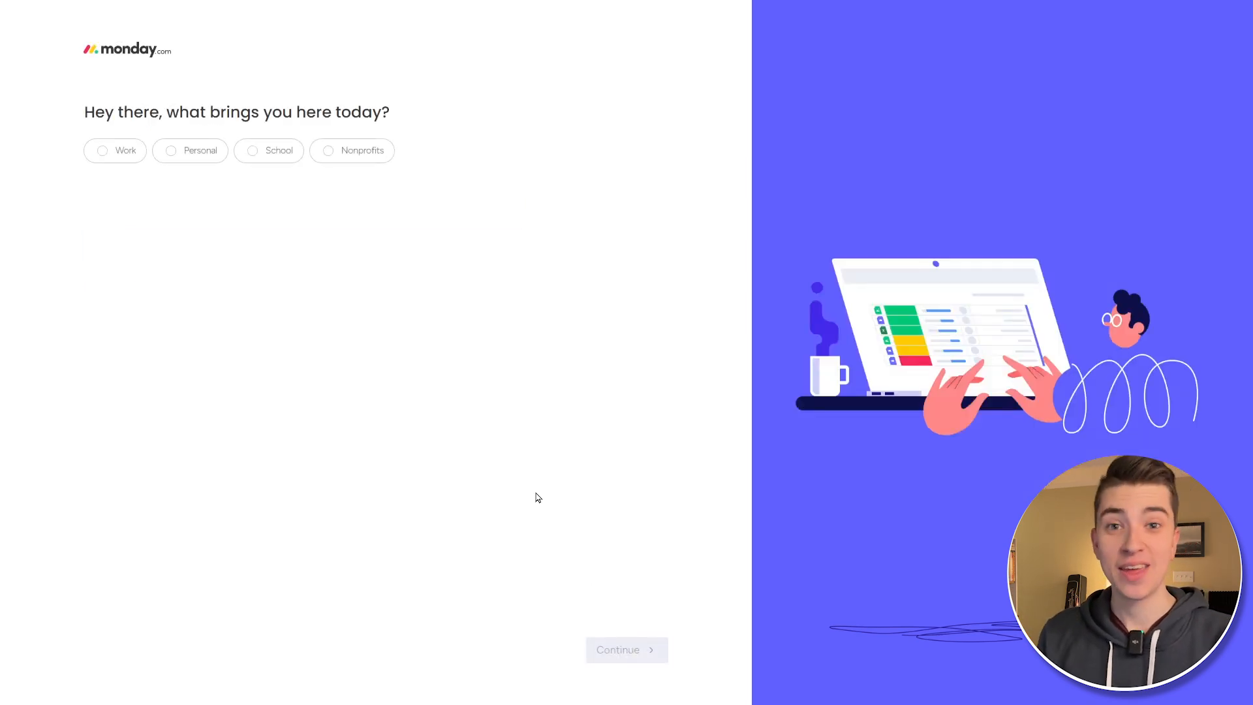
left_click(172, 151)
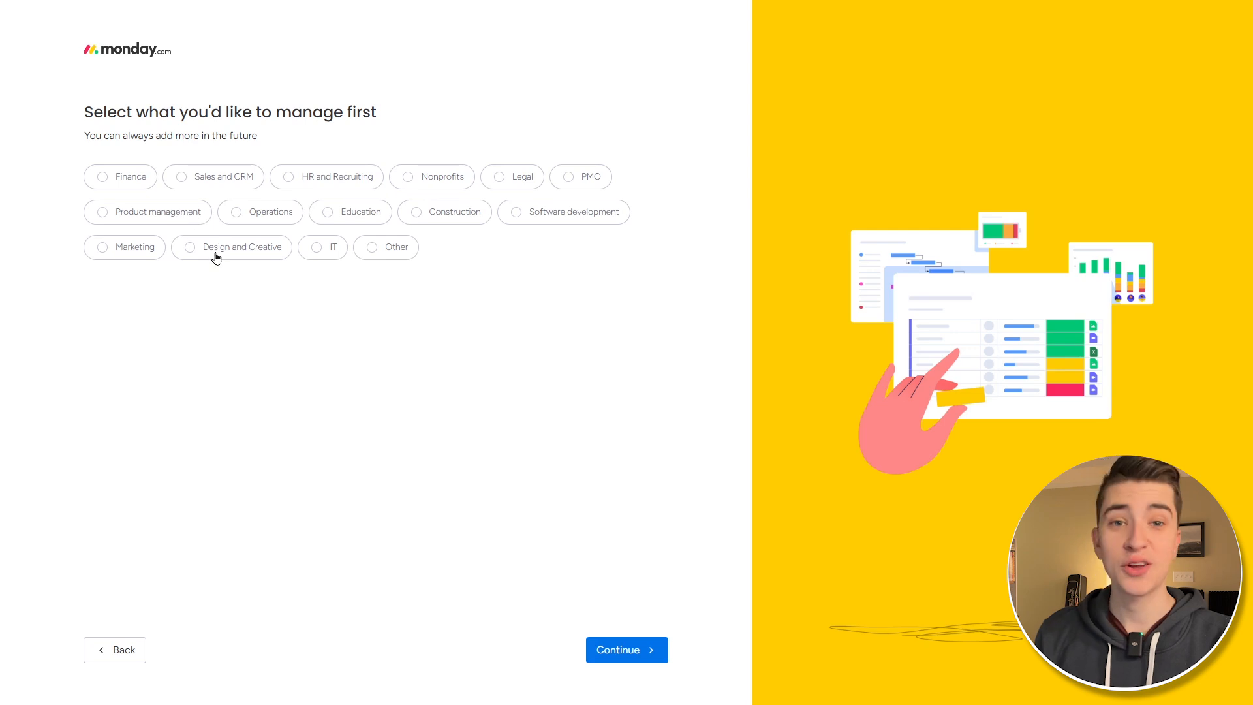
left_click(625, 649)
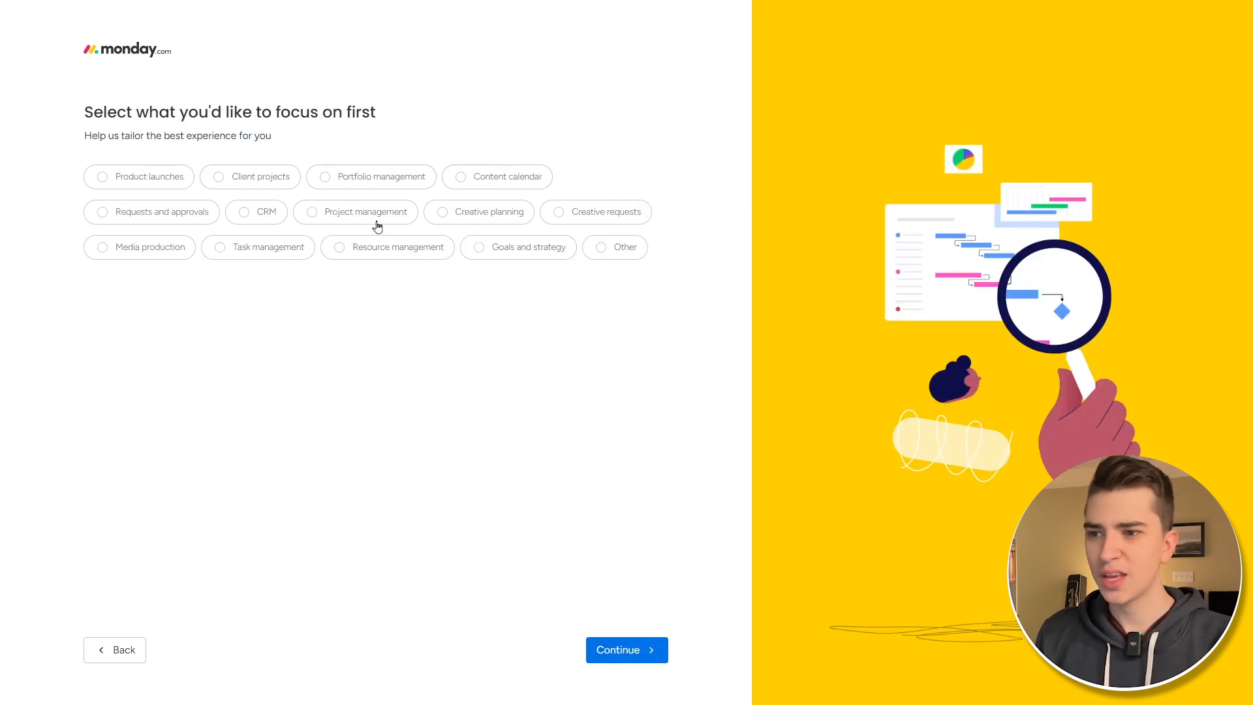
left_click(625, 650)
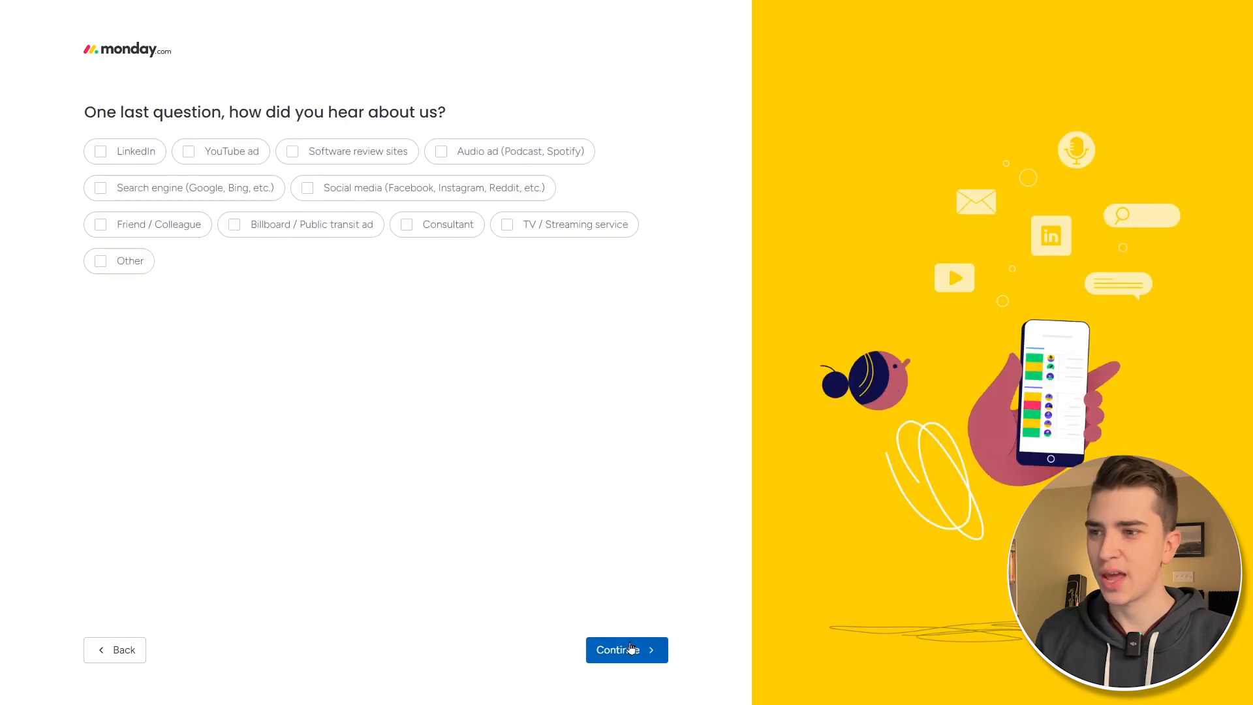
left_click(100, 262)
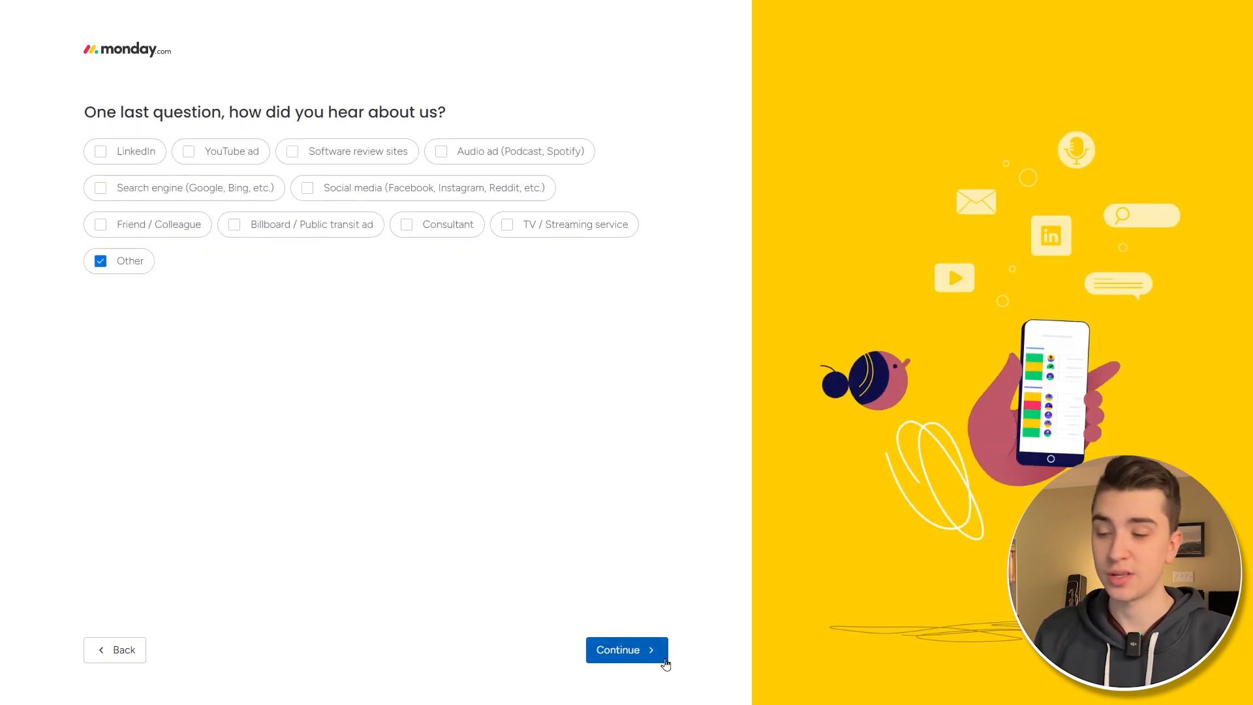
left_click(645, 650)
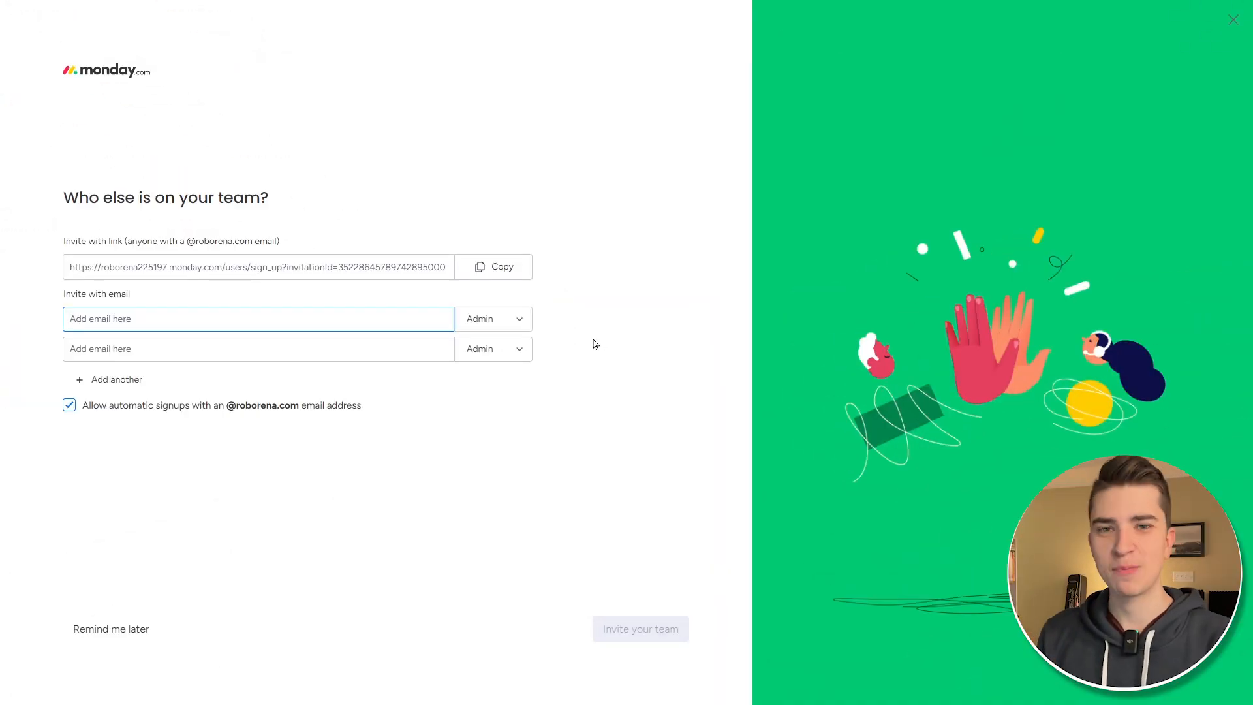
left_click(129, 631)
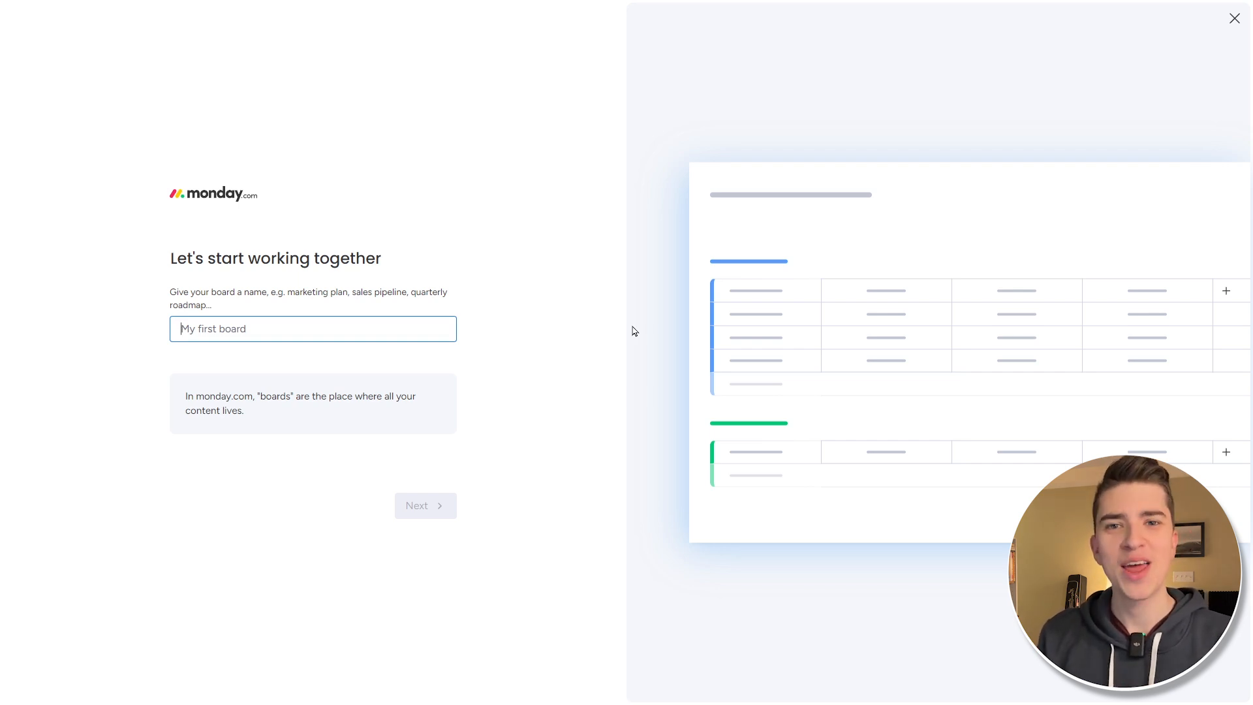
- Name the board 'My Awesome Project', keep Owner, Status and Due date, and choose Tasks
type("M")
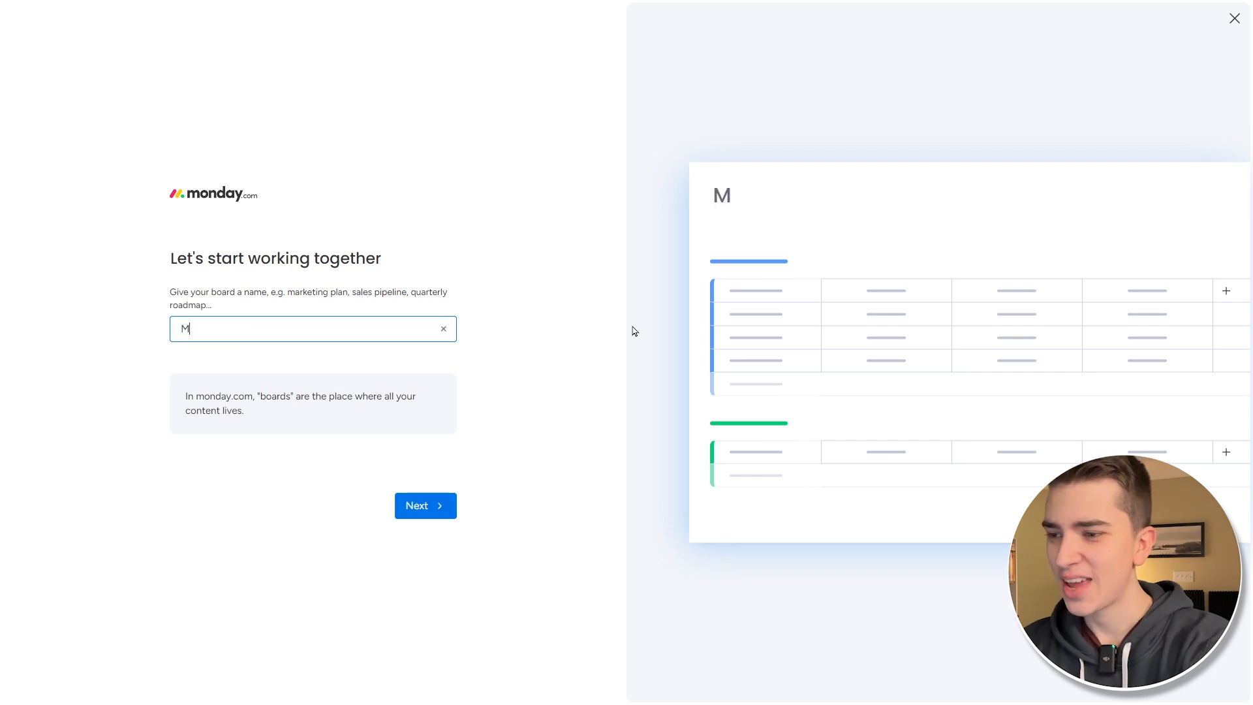
type("y Awesome Project")
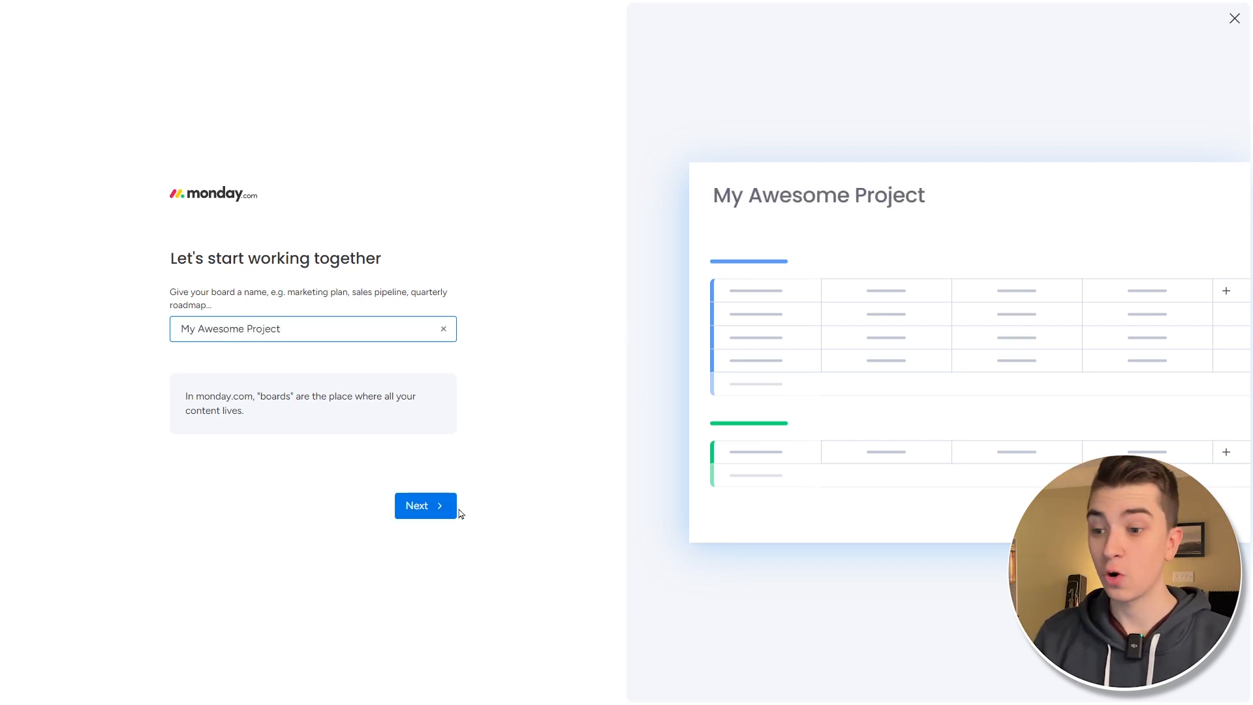
left_click(433, 517)
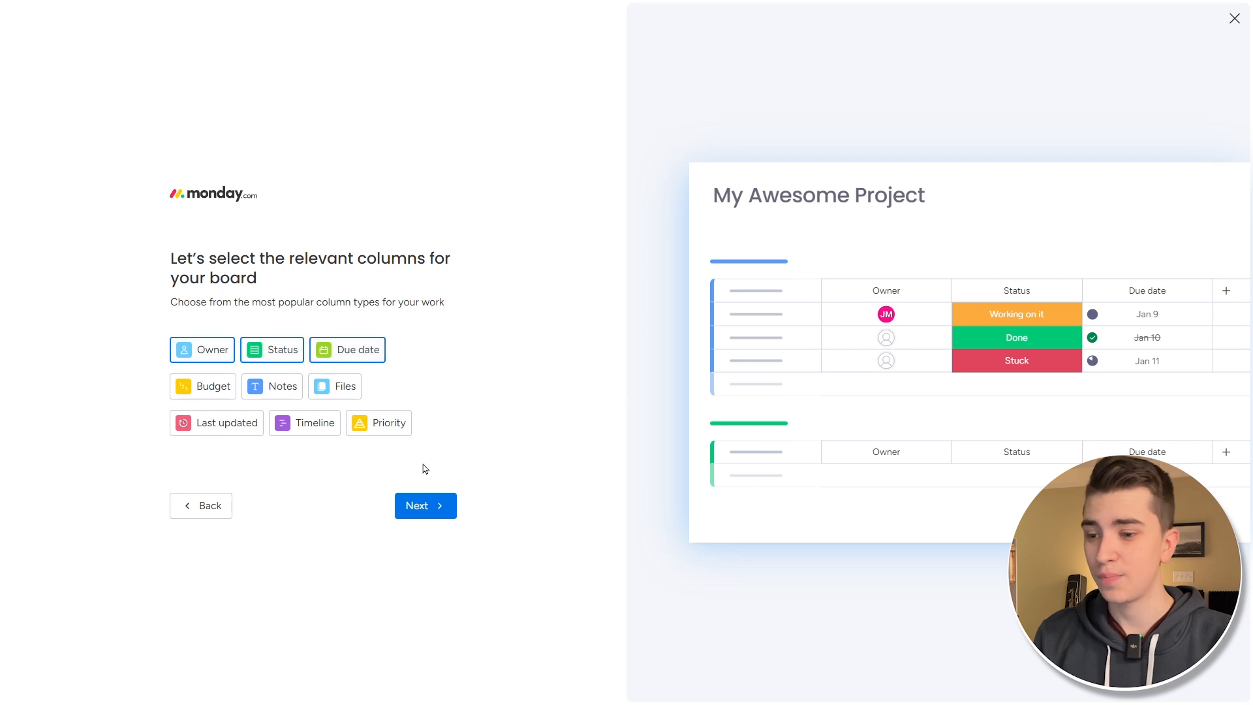
left_click(433, 506)
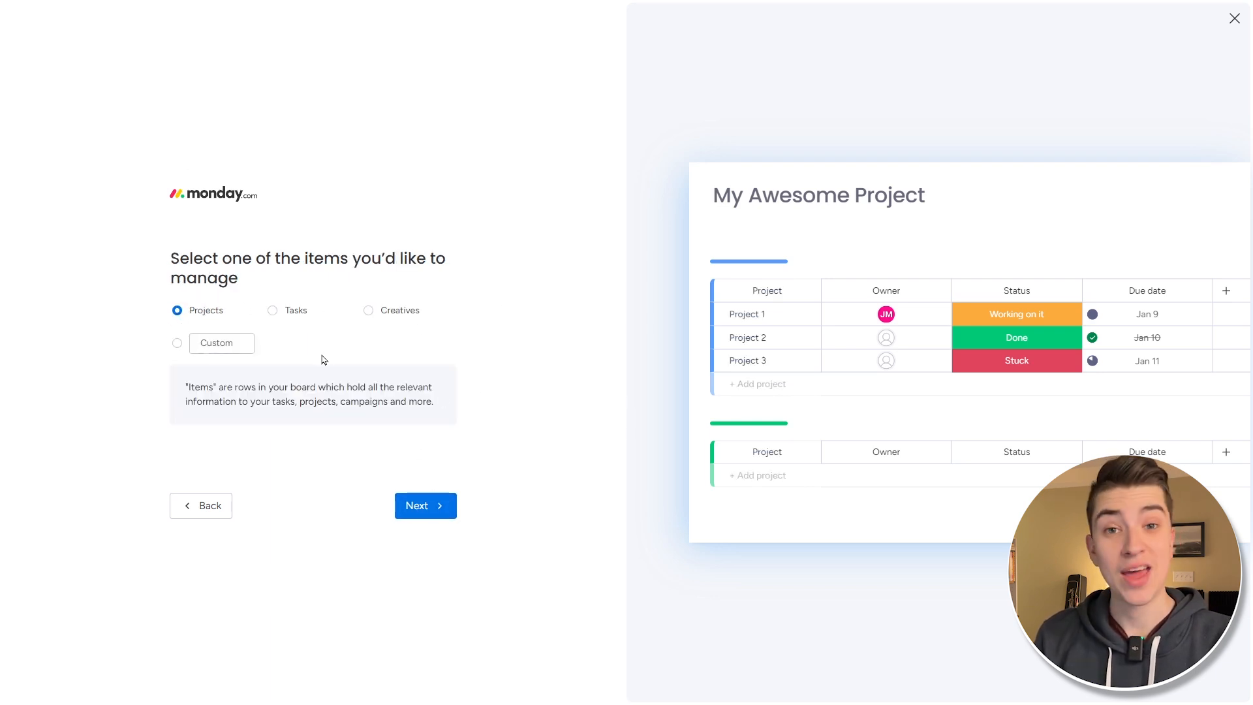
left_click(274, 319)
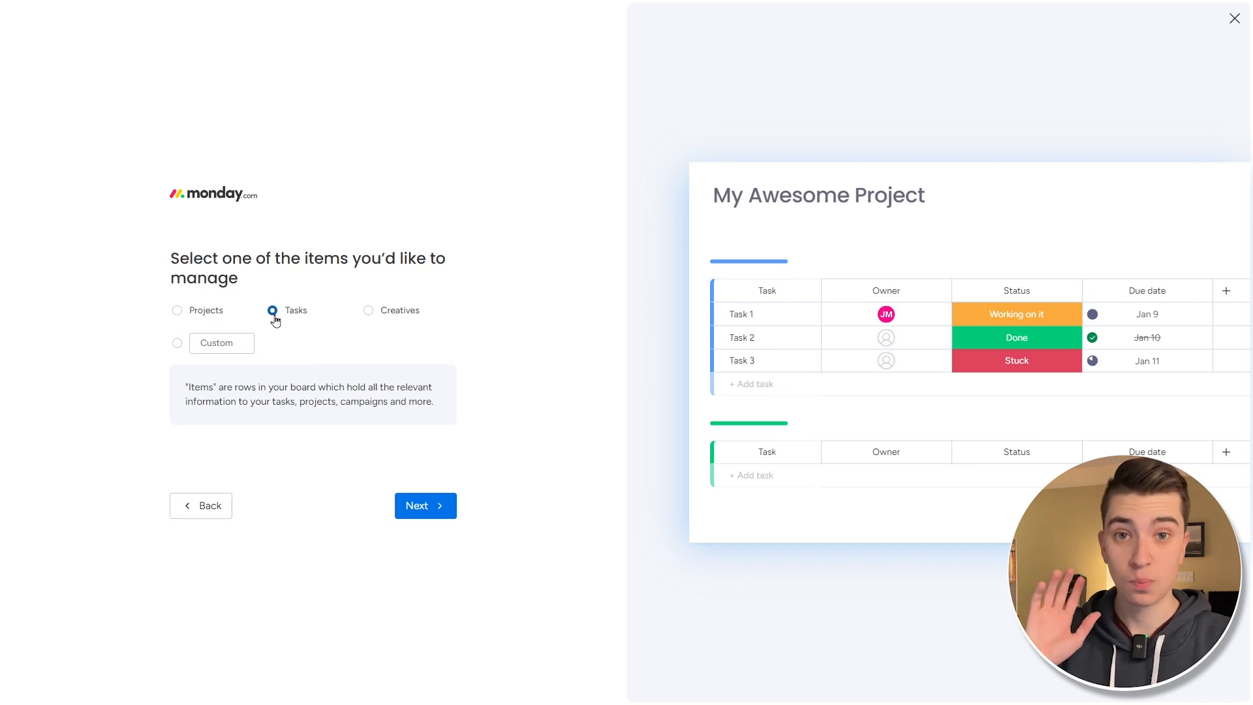
left_click(428, 507)
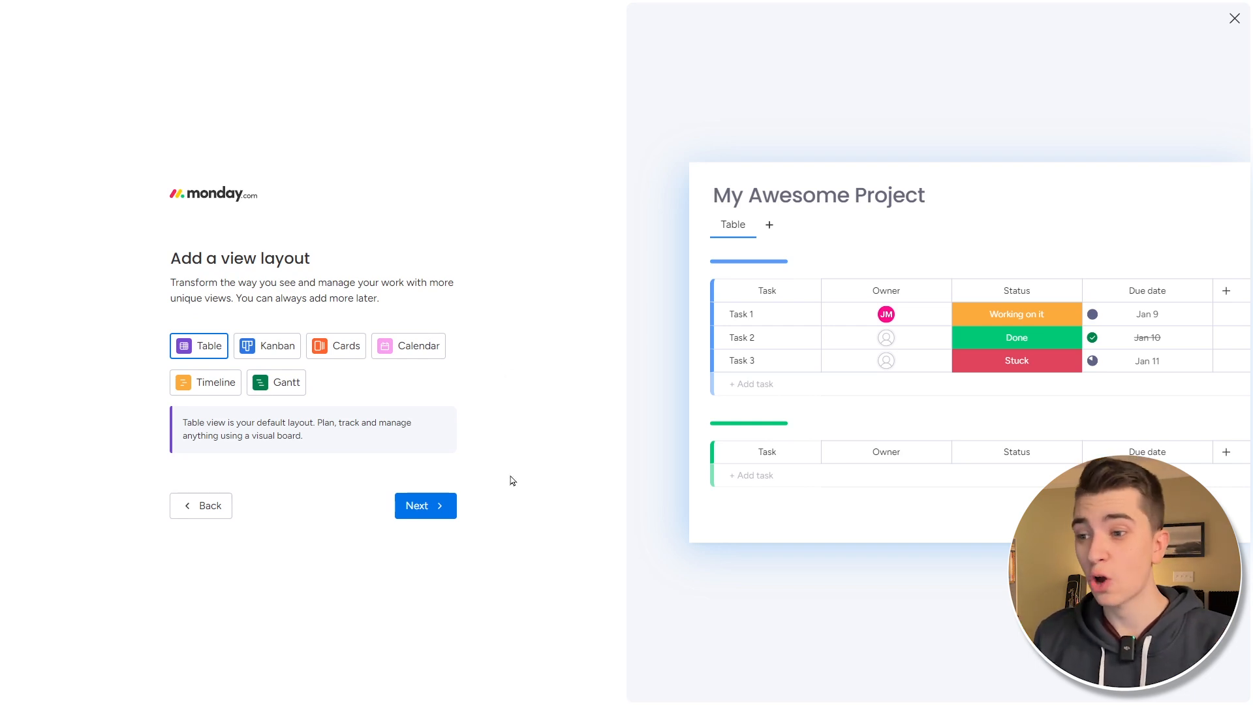
- Preview Kanban, Cards, Calendar, Timeline and Gantt layouts, then settle on Table
left_click(269, 346)
left_click(343, 355)
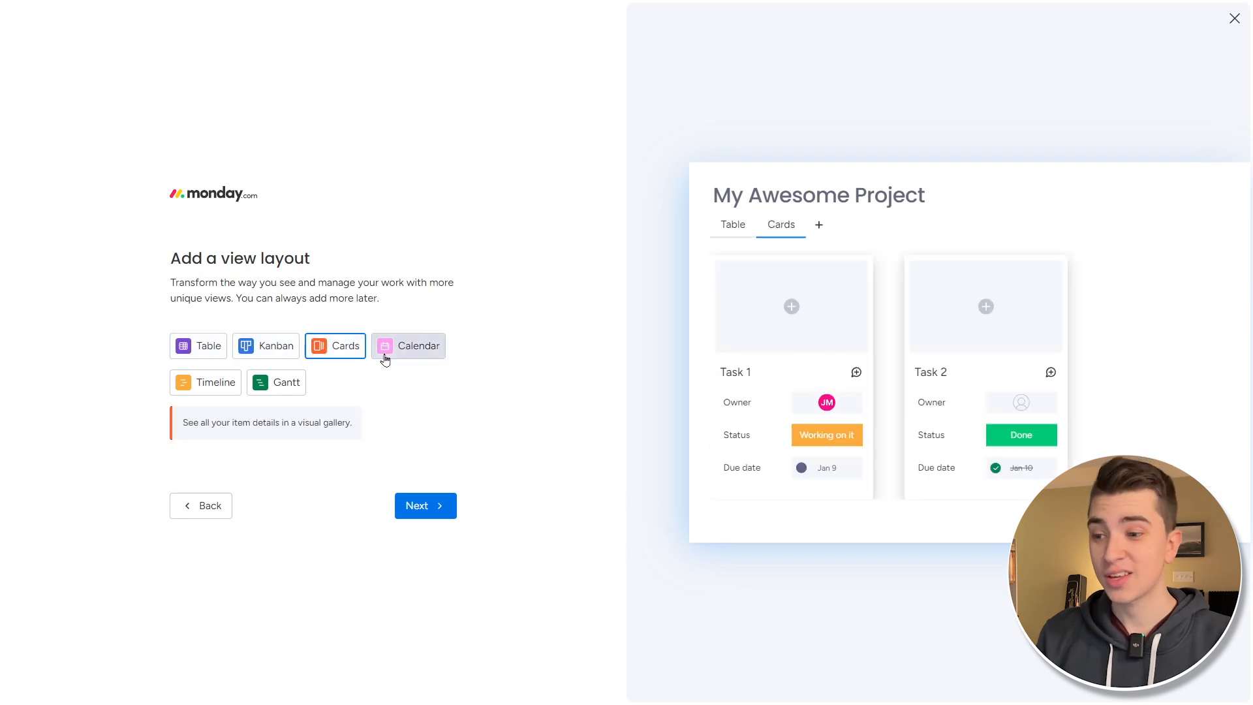
left_click(427, 358)
left_click(216, 390)
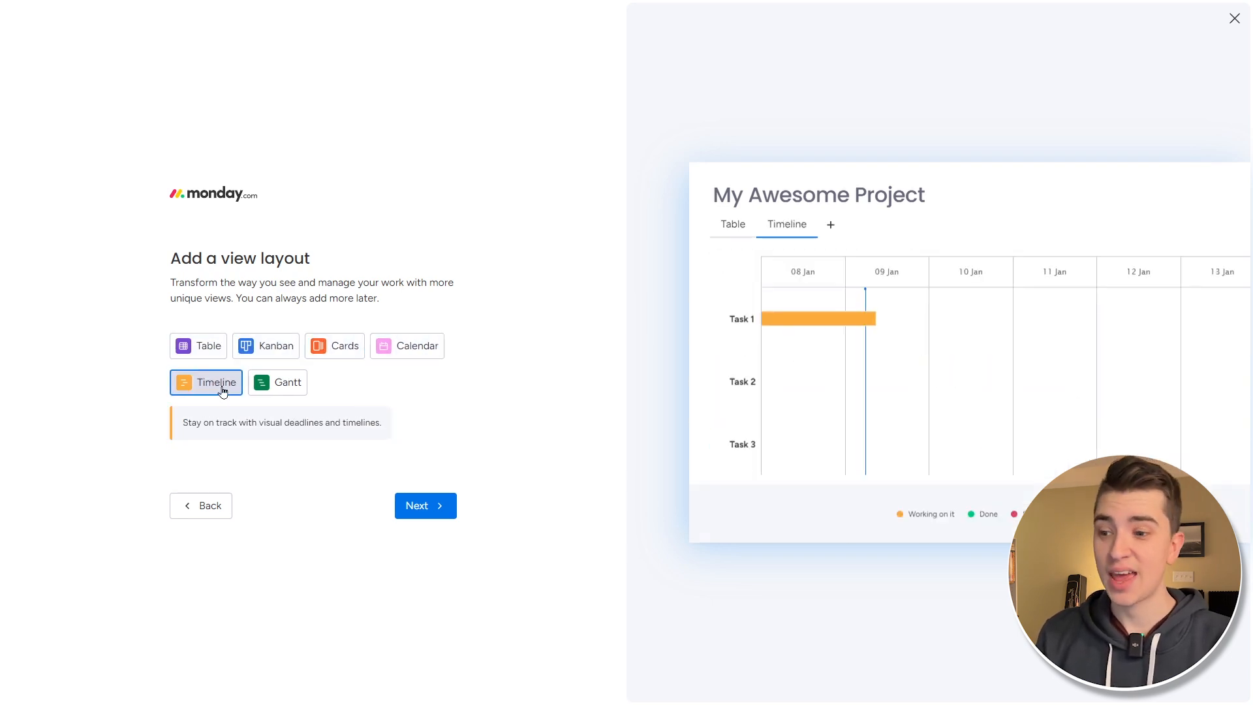
left_click(278, 386)
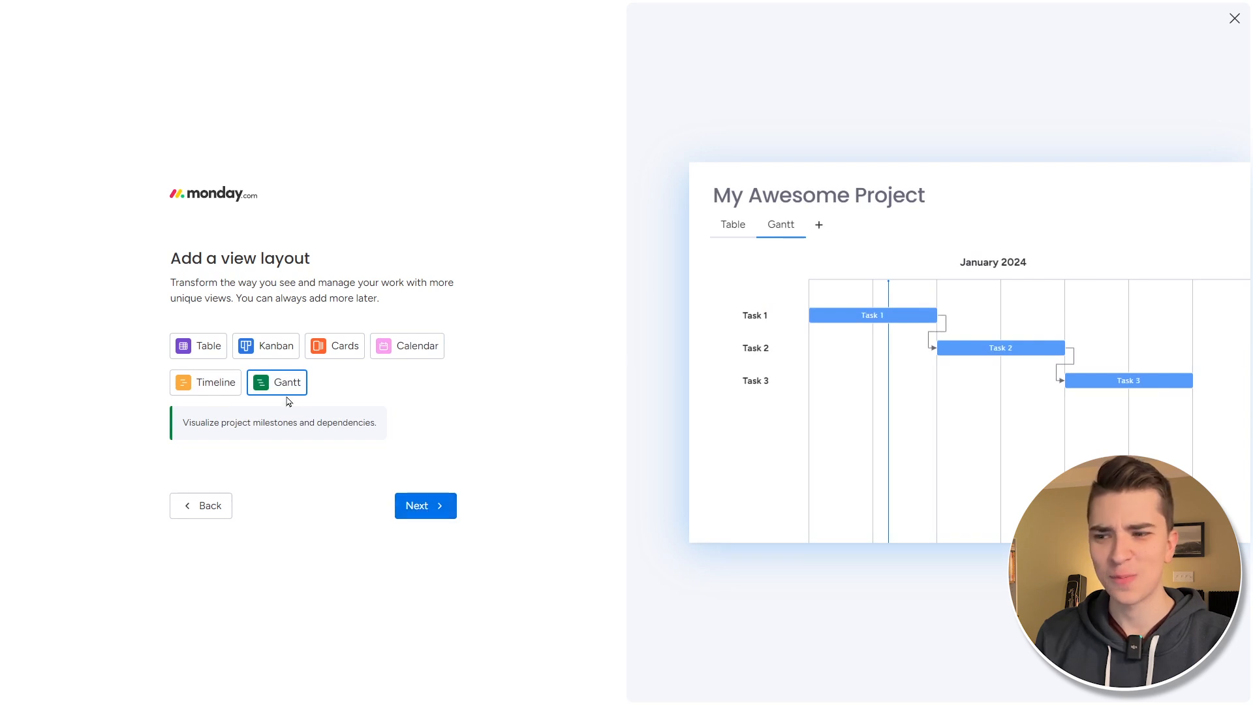
left_click(186, 346)
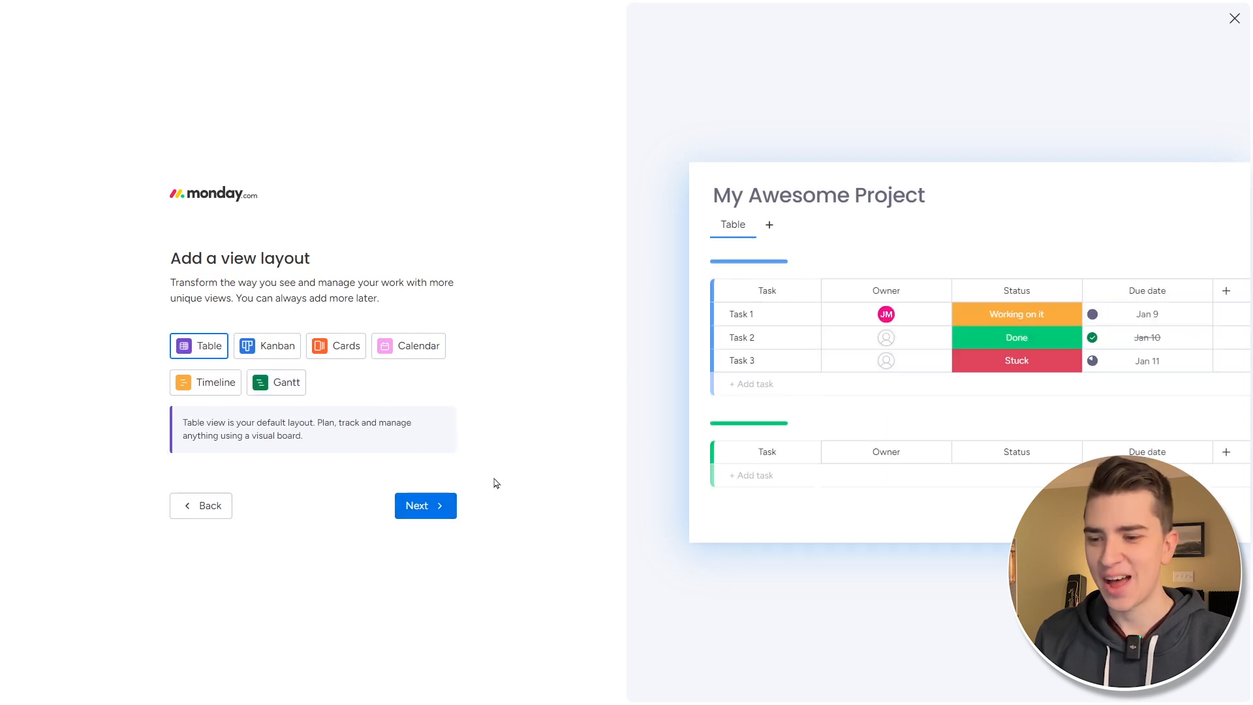
left_click(426, 506)
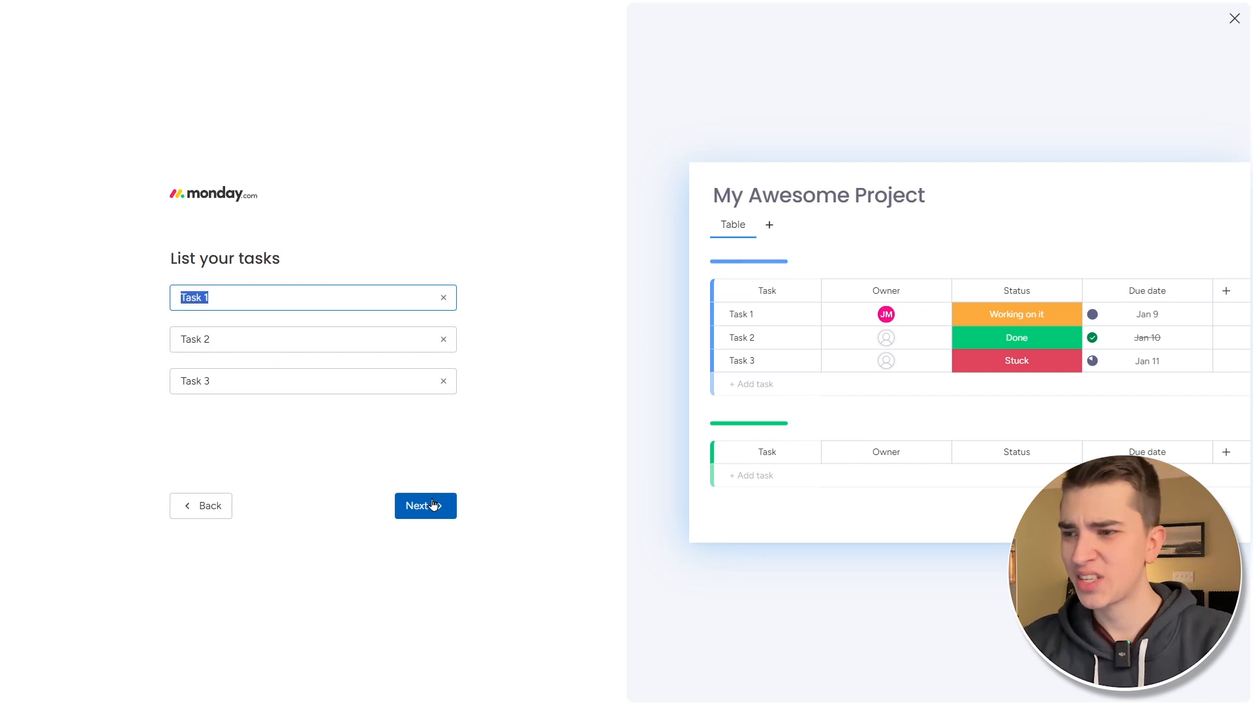
- Name the tasks Script Video, Edit Video and Post Video and create the board
type("Script Video")
key("Tab")
type("Edit Video")
key("Tab")
type("Post Video")
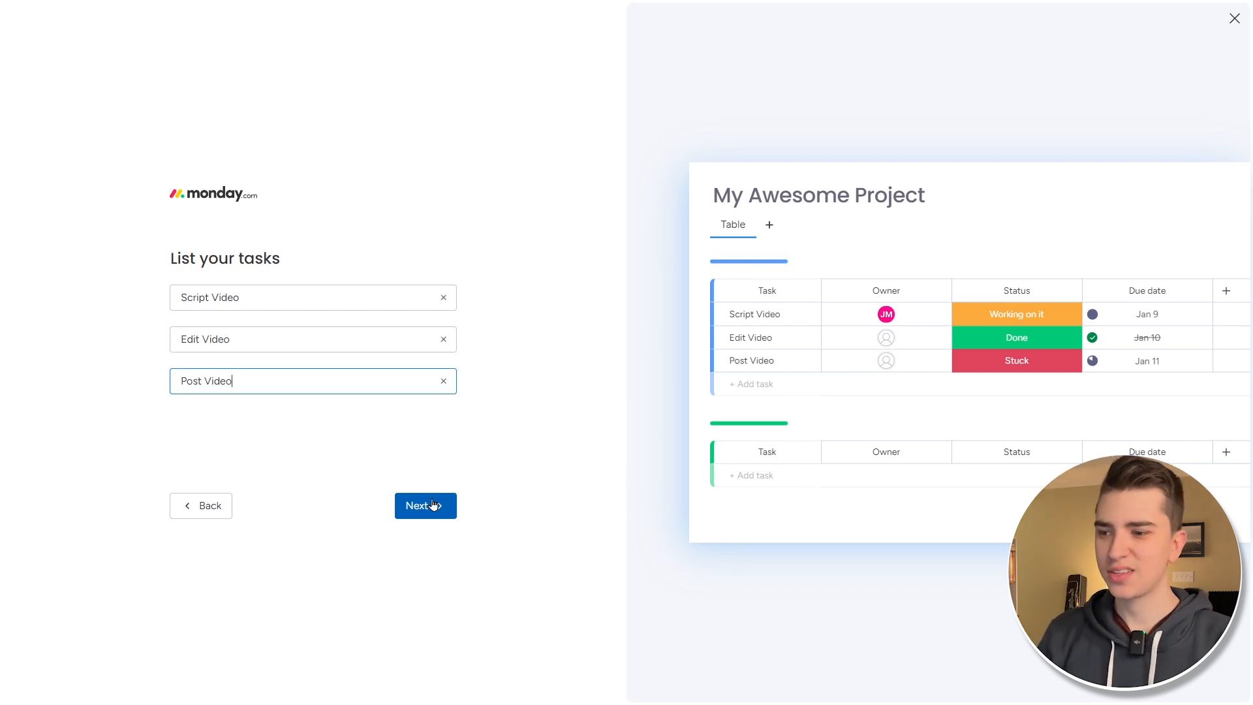
left_click(432, 504)
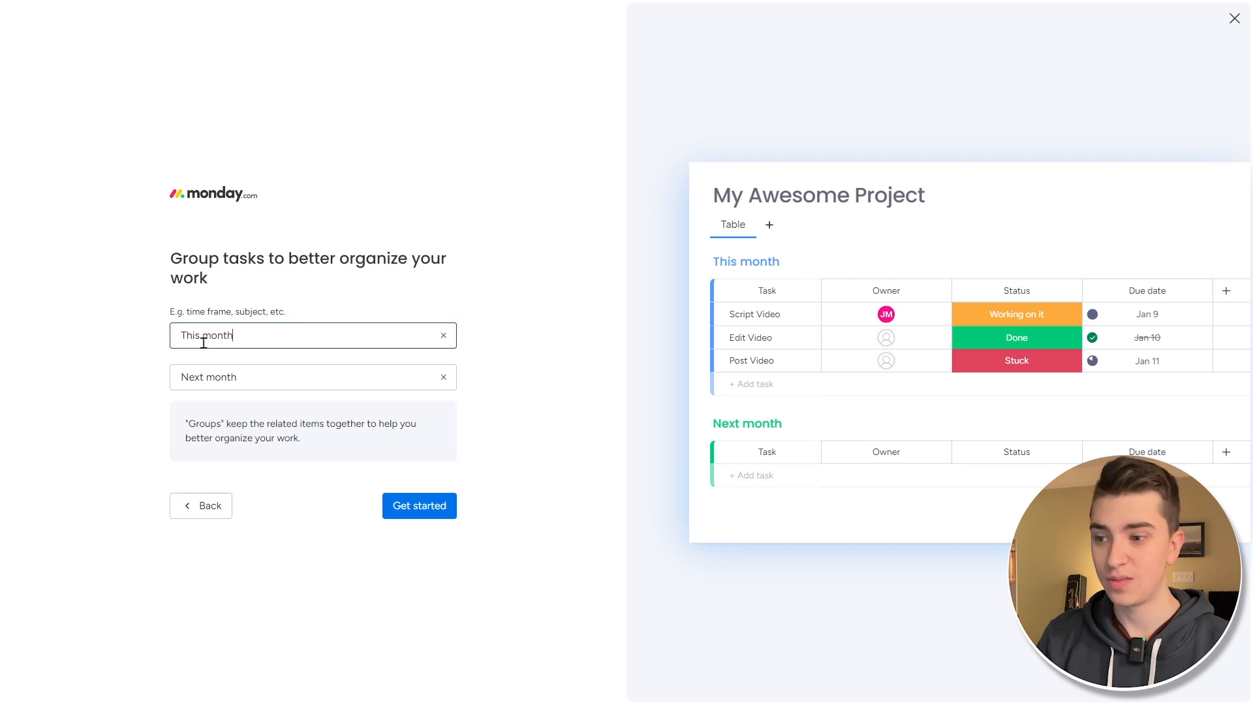
left_click(430, 510)
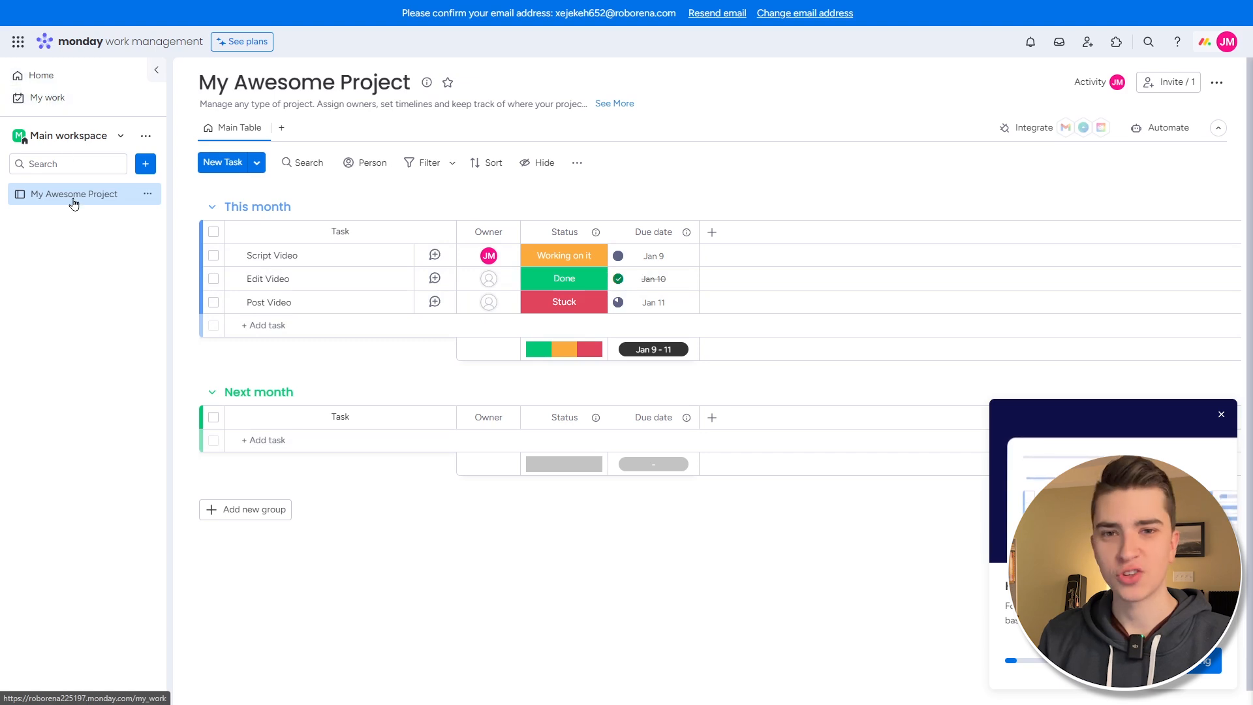
- Open the Home page from the left sidebar
left_click(74, 77)
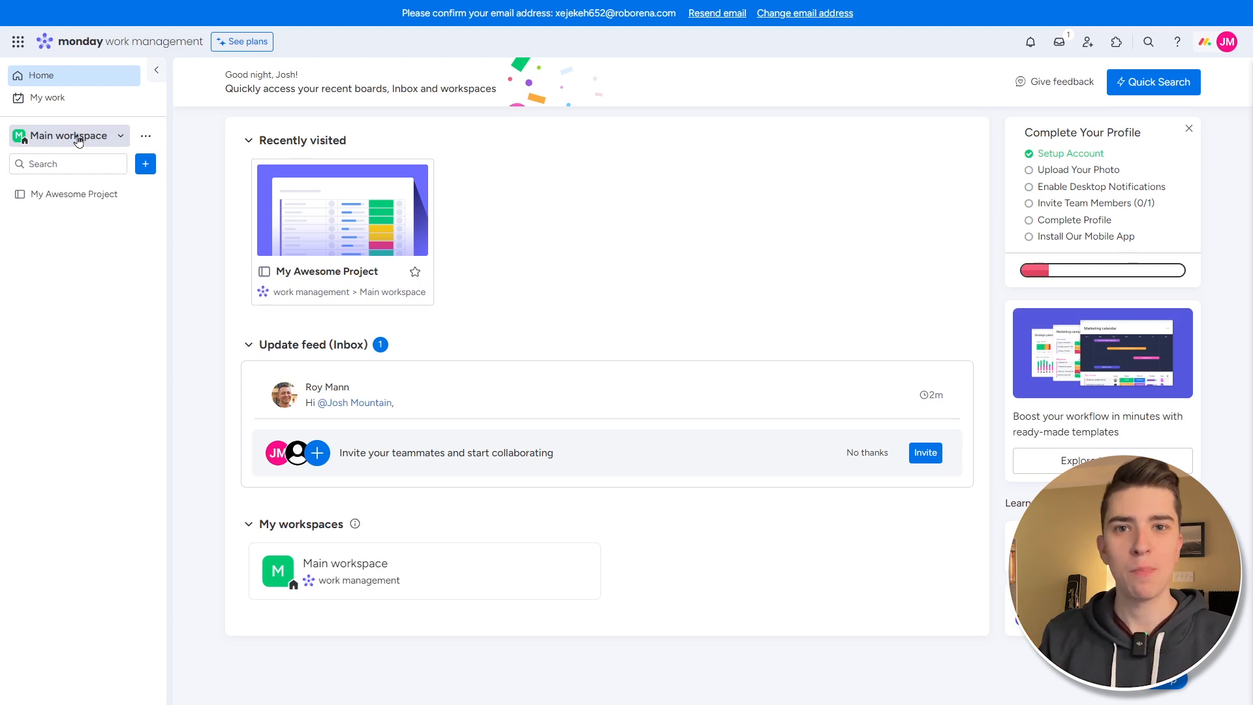
- Visit My Work, dismiss its welcome message, and try then cancel a new item
left_click(71, 100)
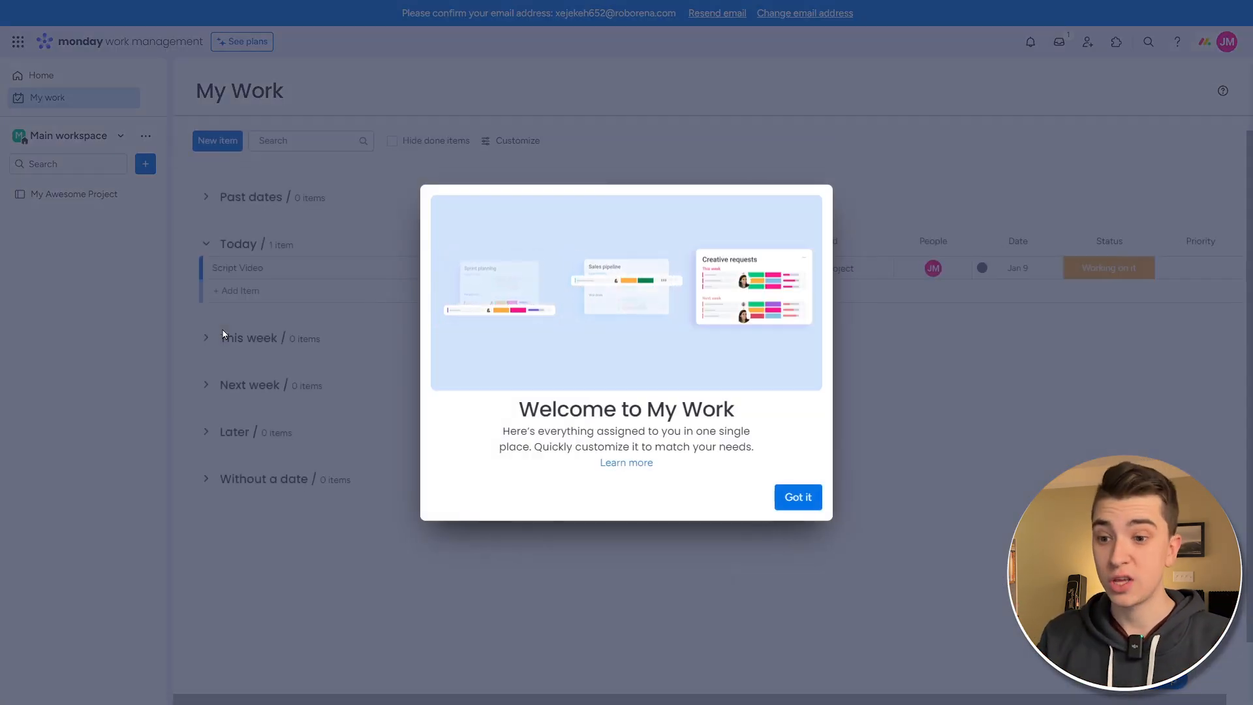
left_click(798, 498)
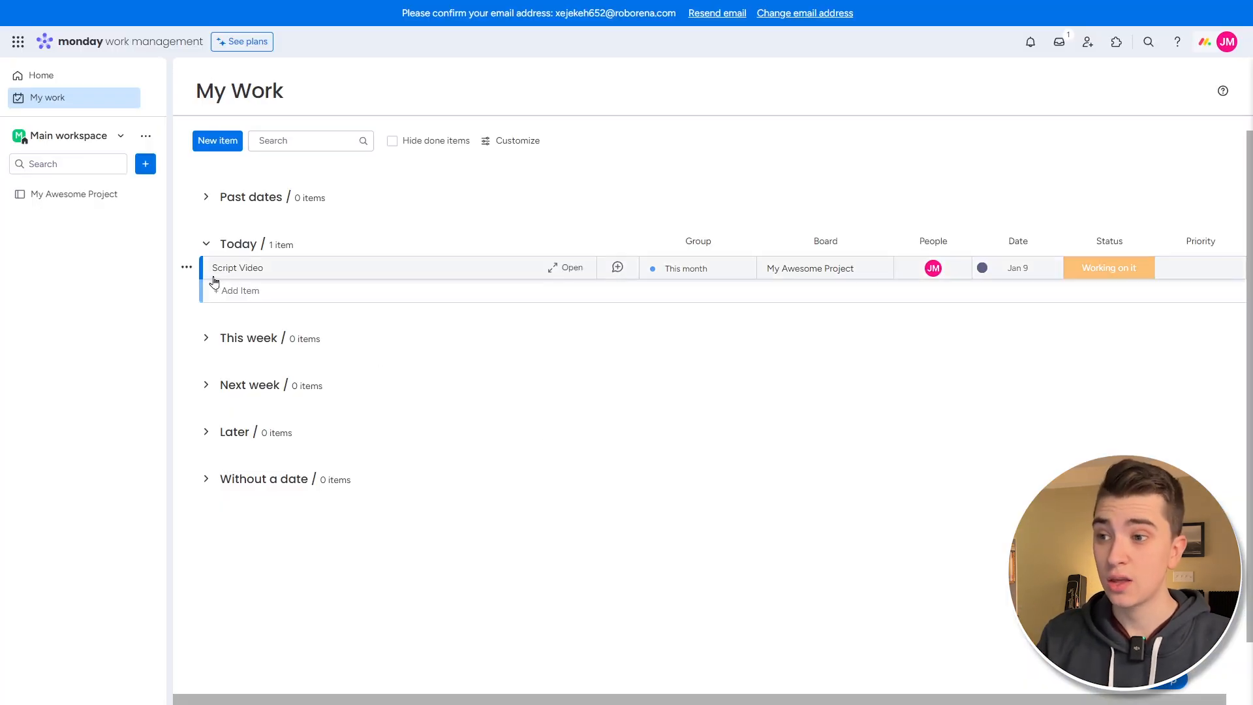
left_click(216, 148)
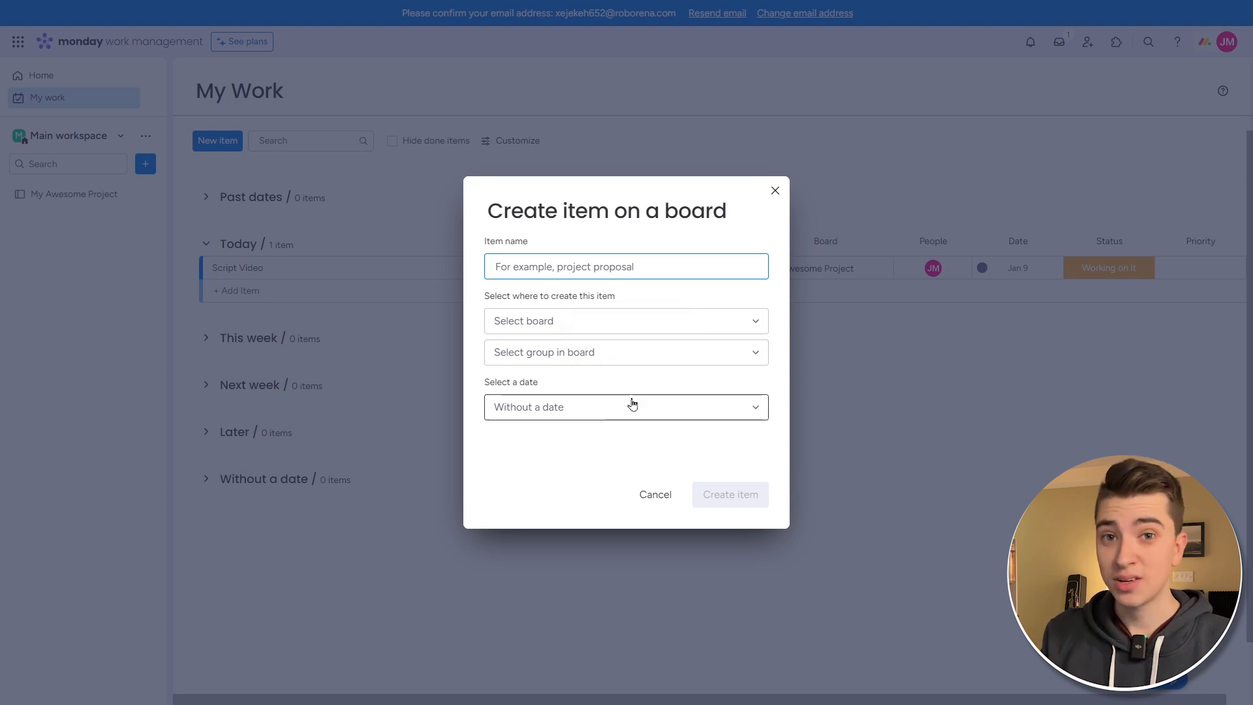
left_click(775, 191)
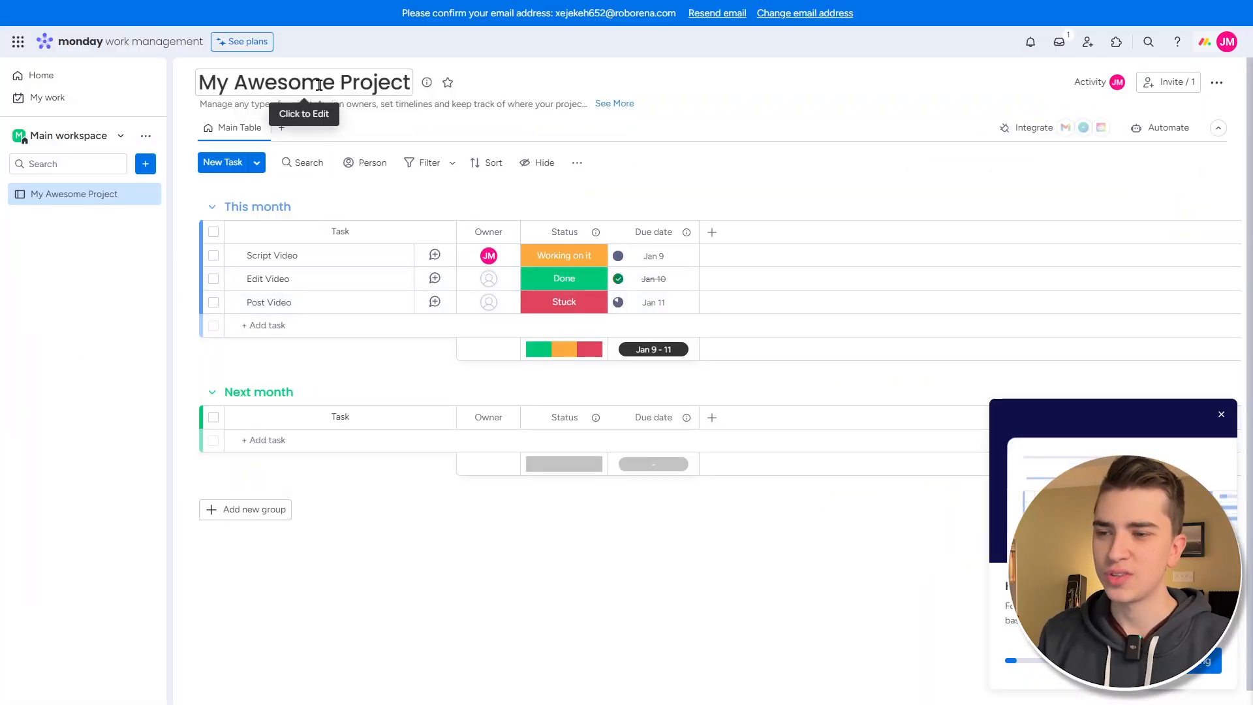
left_click(318, 84)
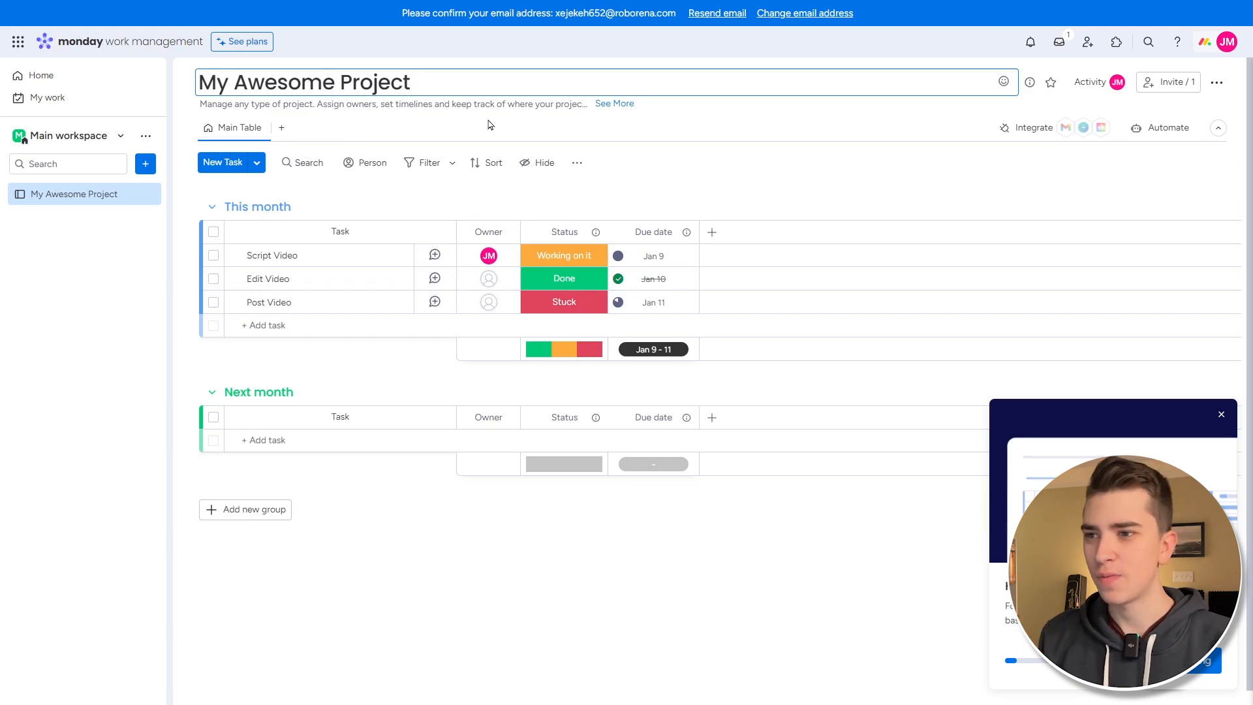
left_click(446, 106)
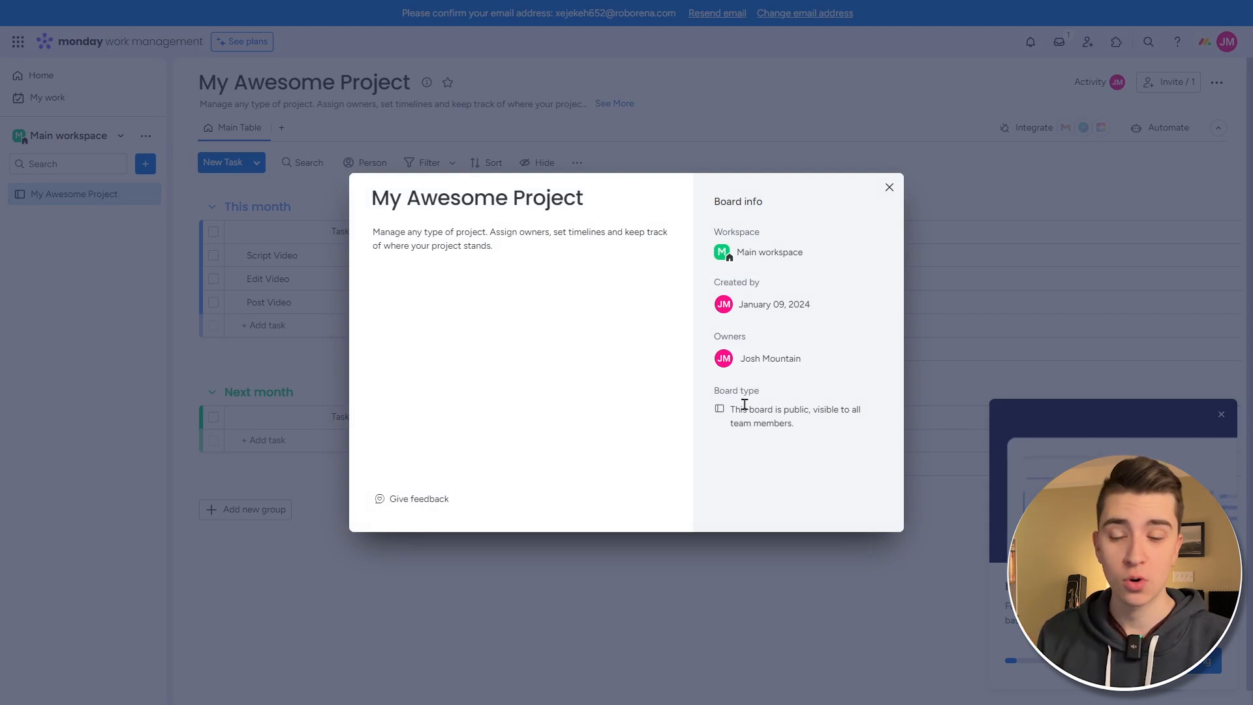
left_click(889, 188)
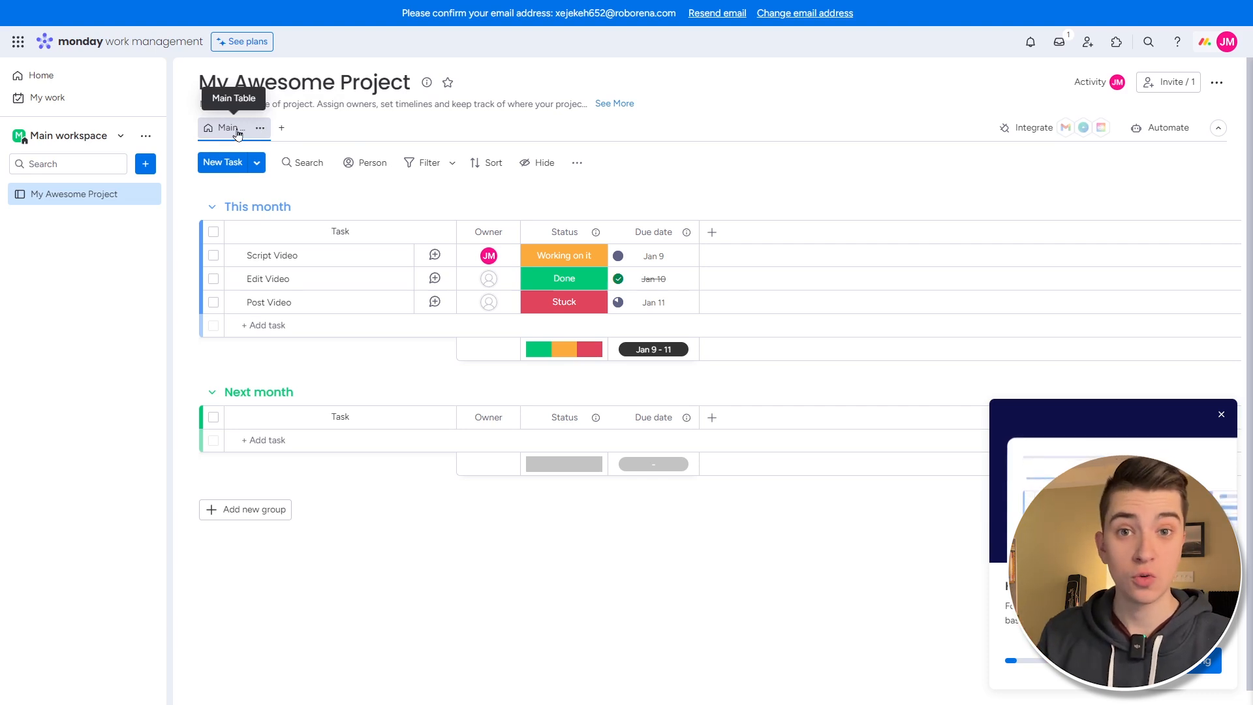
- Add a Gantt view to the board from the Add View menu
left_click(282, 130)
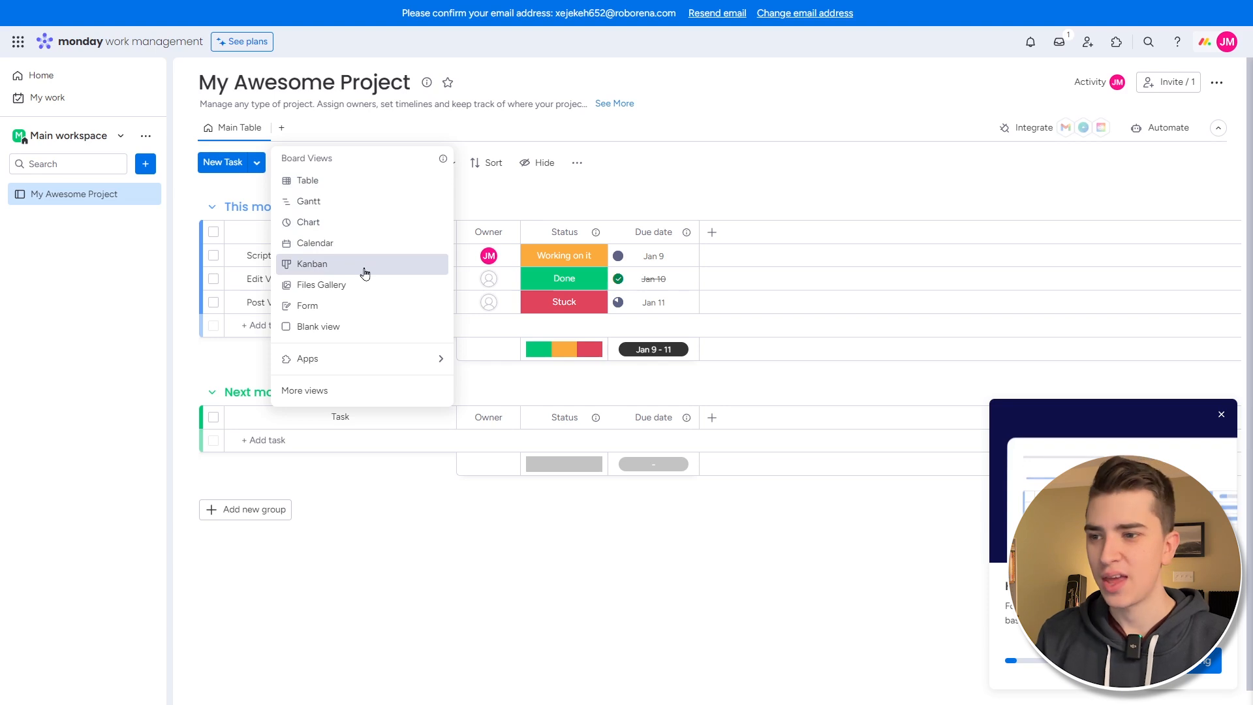
left_click(344, 203)
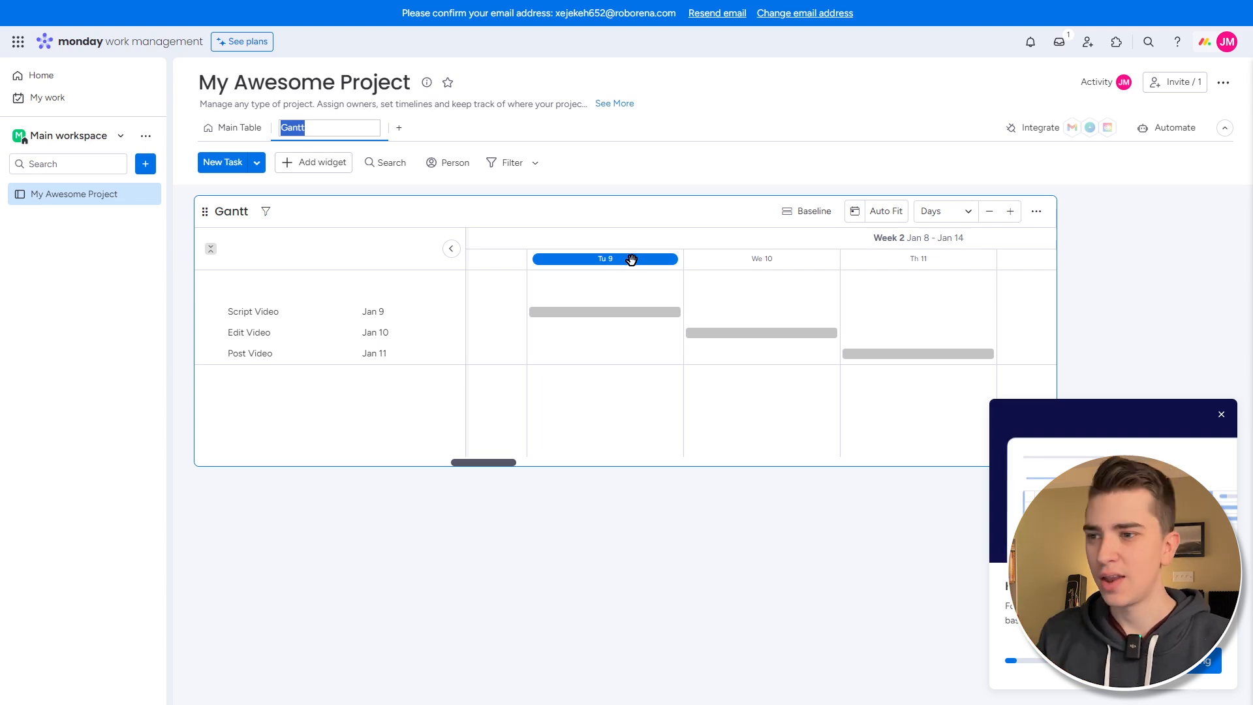
- Switch back to the Main Table tab
left_click(232, 129)
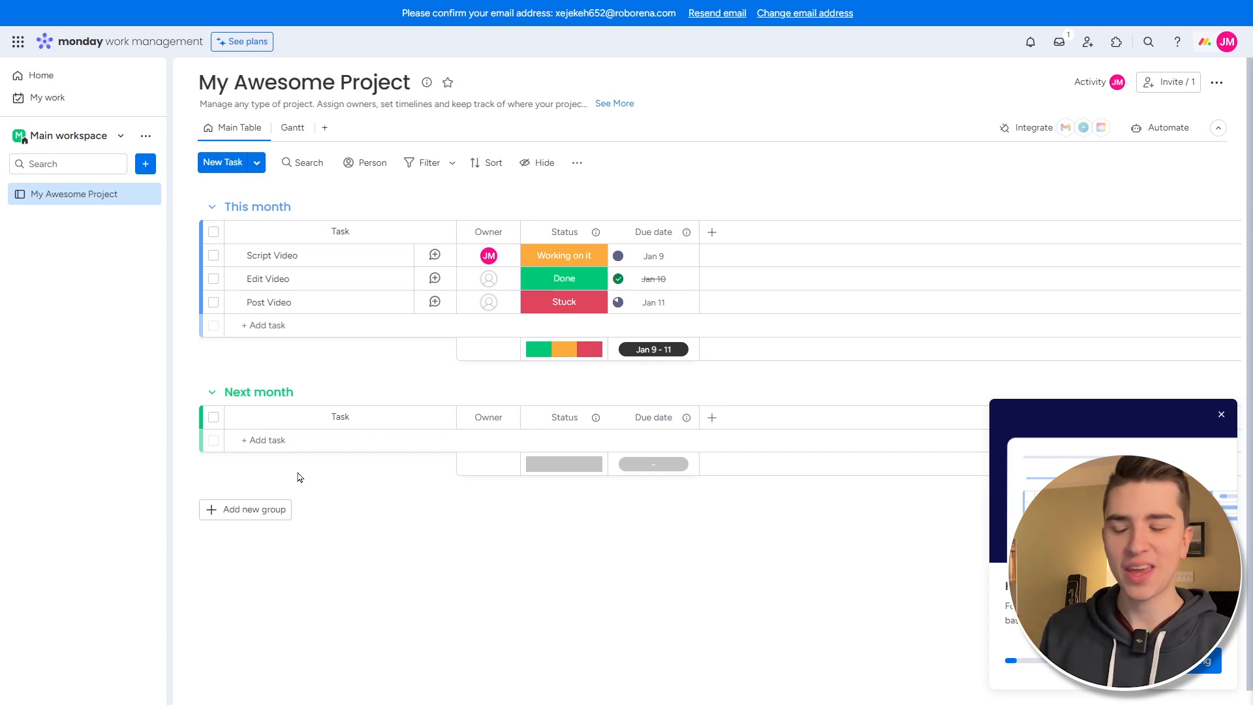
- Add a group titled 'Next Week' and colour it purple
left_click(261, 510)
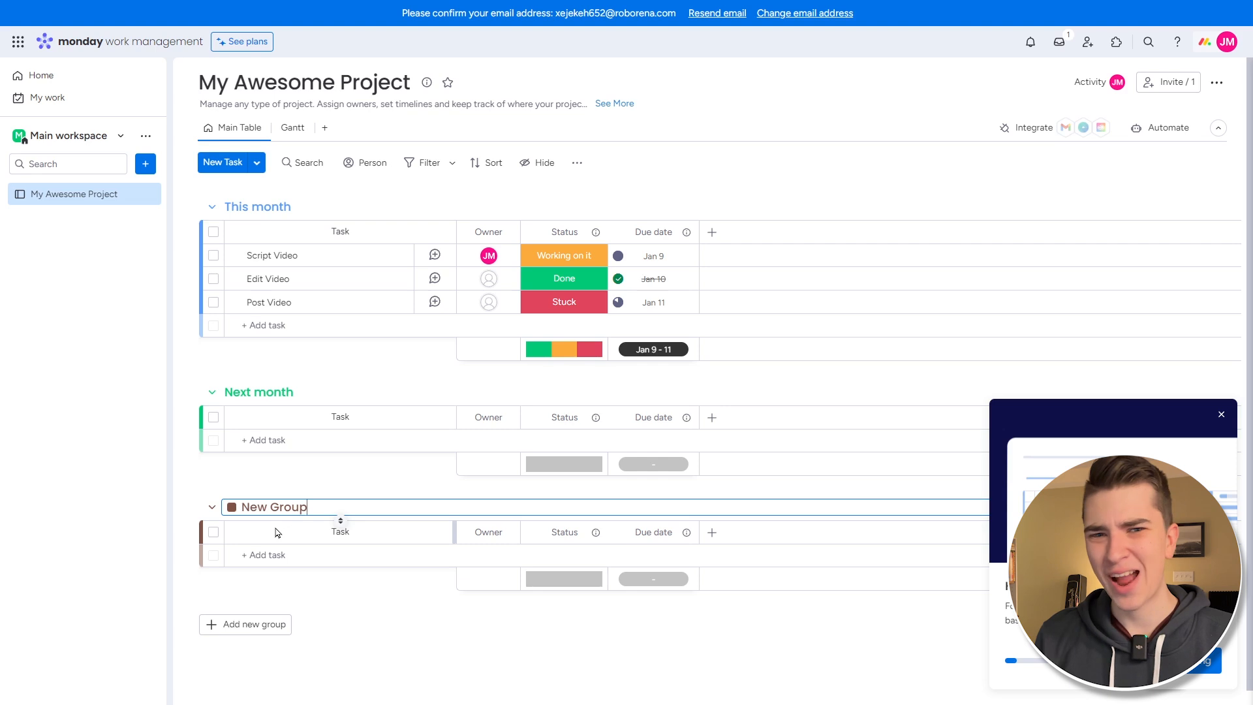
triple_click(252, 508)
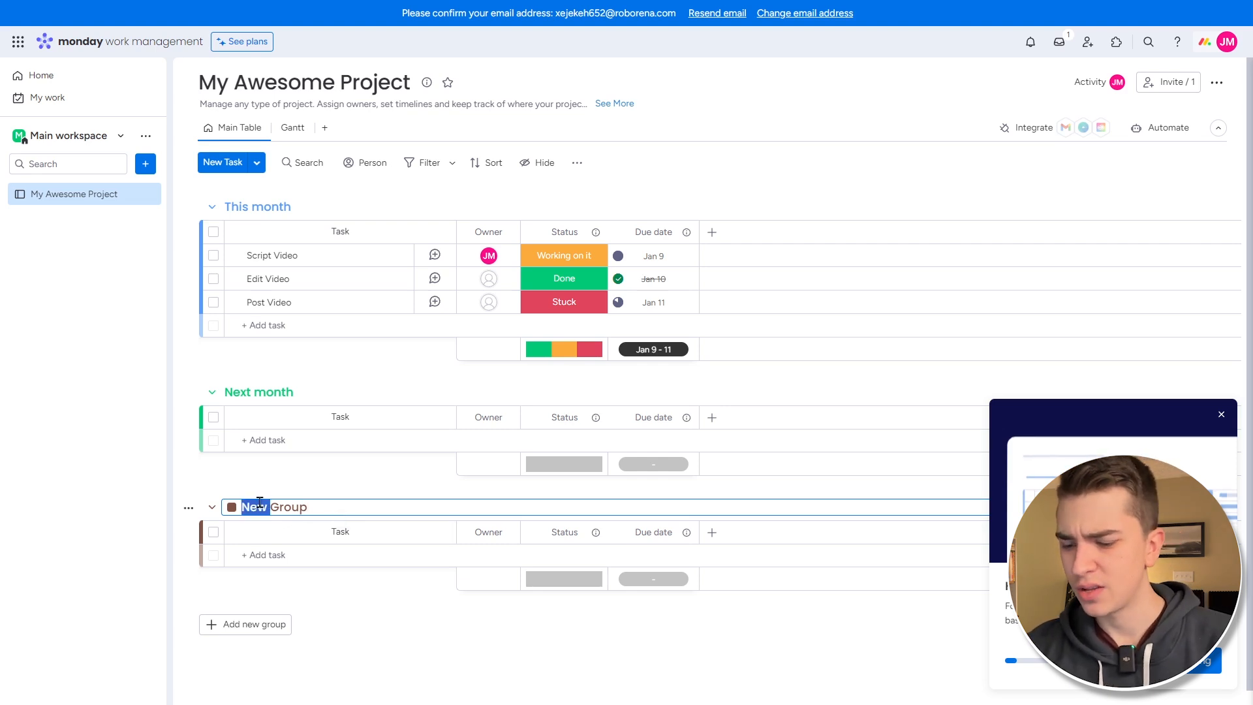
type("B")
key("BackSpace")
type("Next Week")
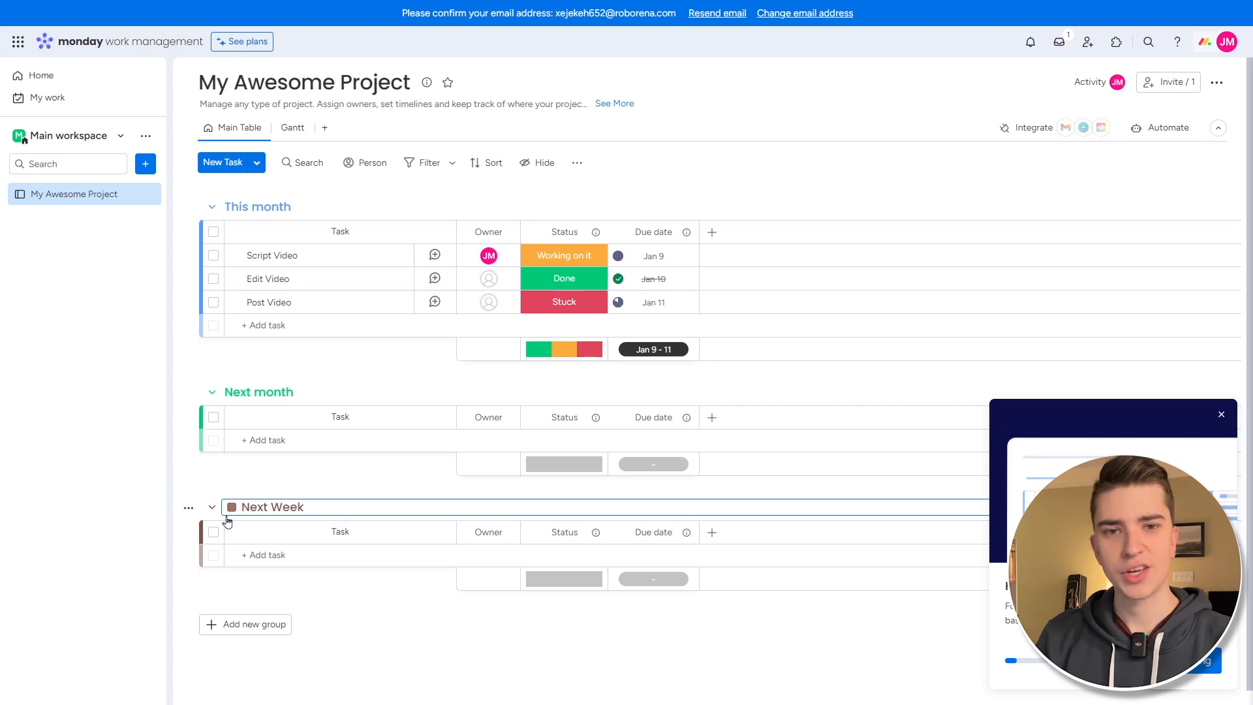
left_click(232, 508)
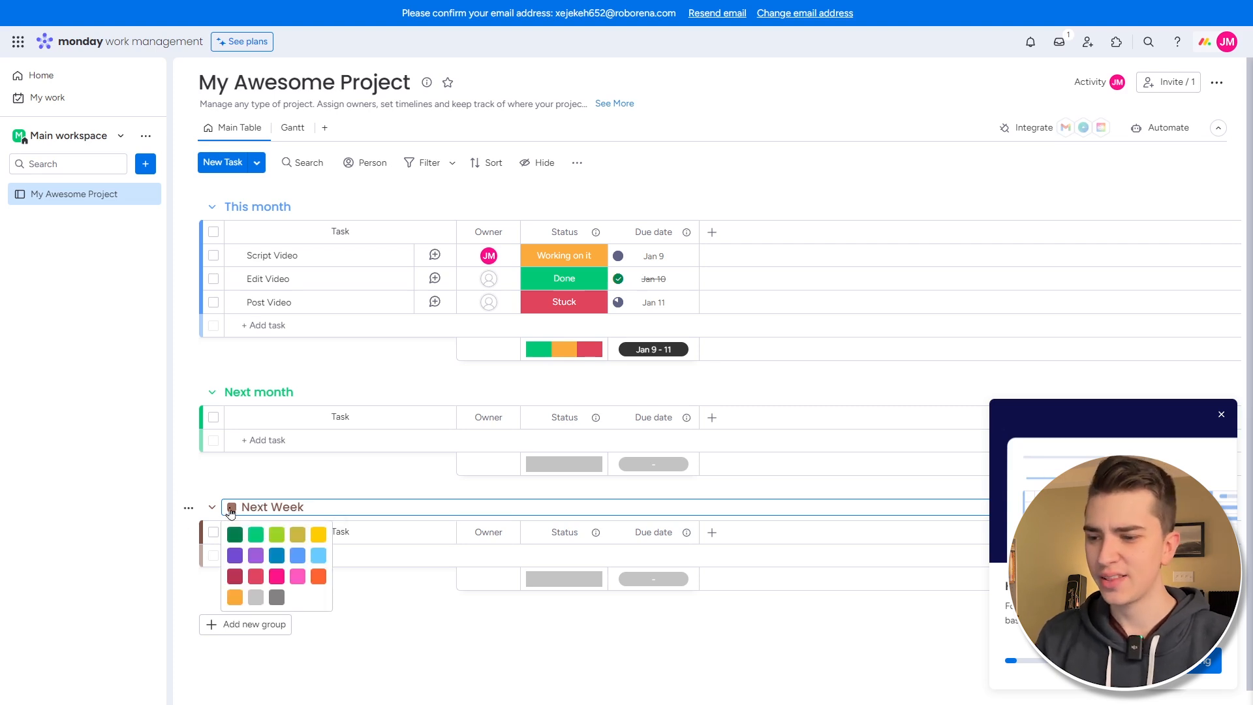
left_click(235, 556)
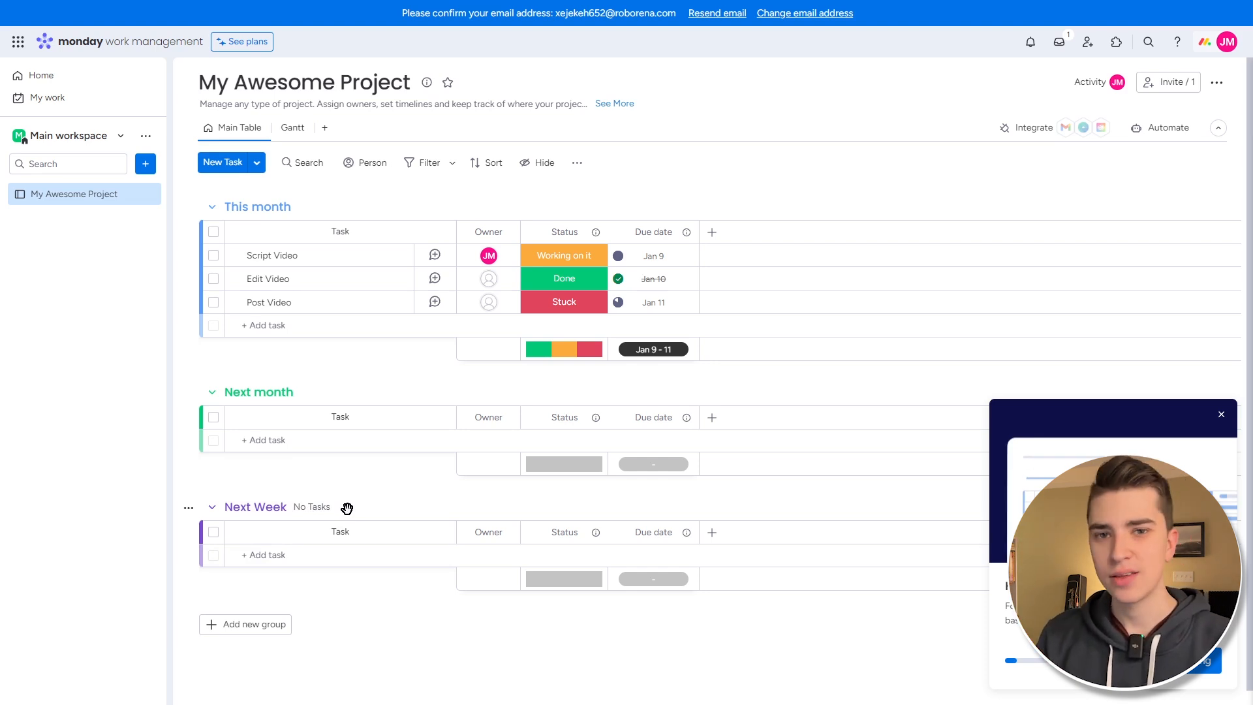
- Drag the Next Week group up between This month and Next month
left_click_drag(346, 508, 326, 259)
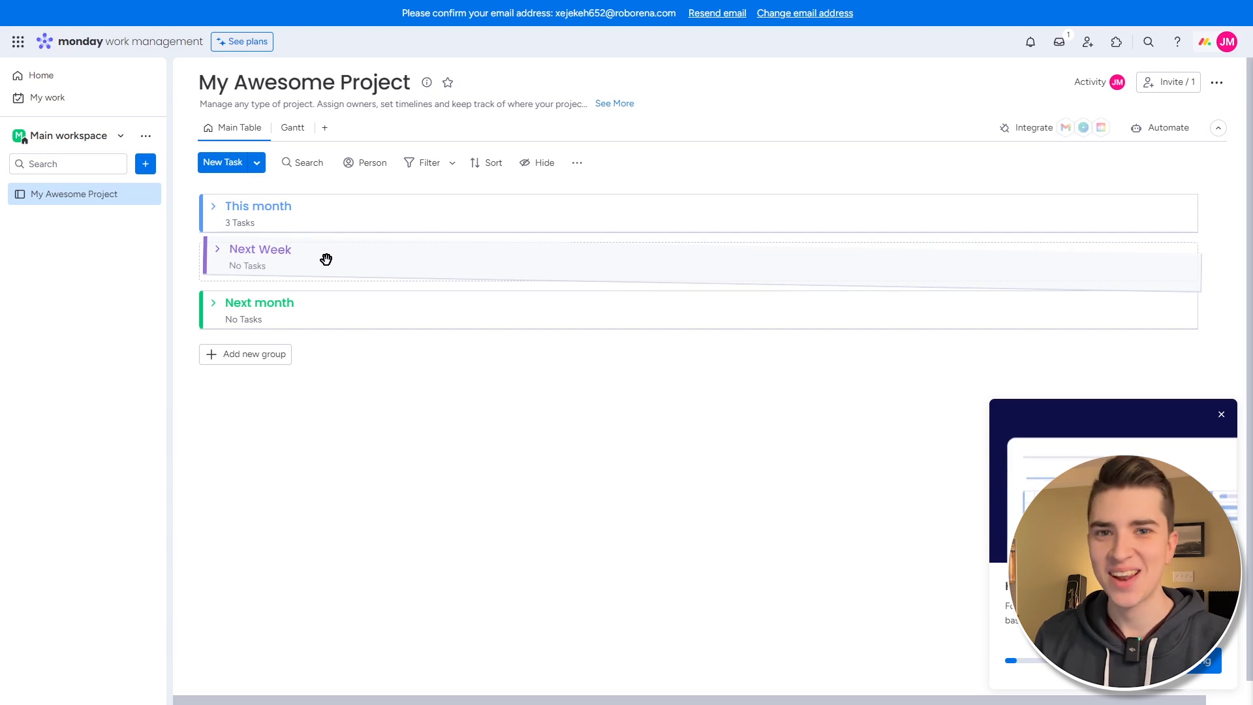
left_click_drag(326, 259, 327, 259)
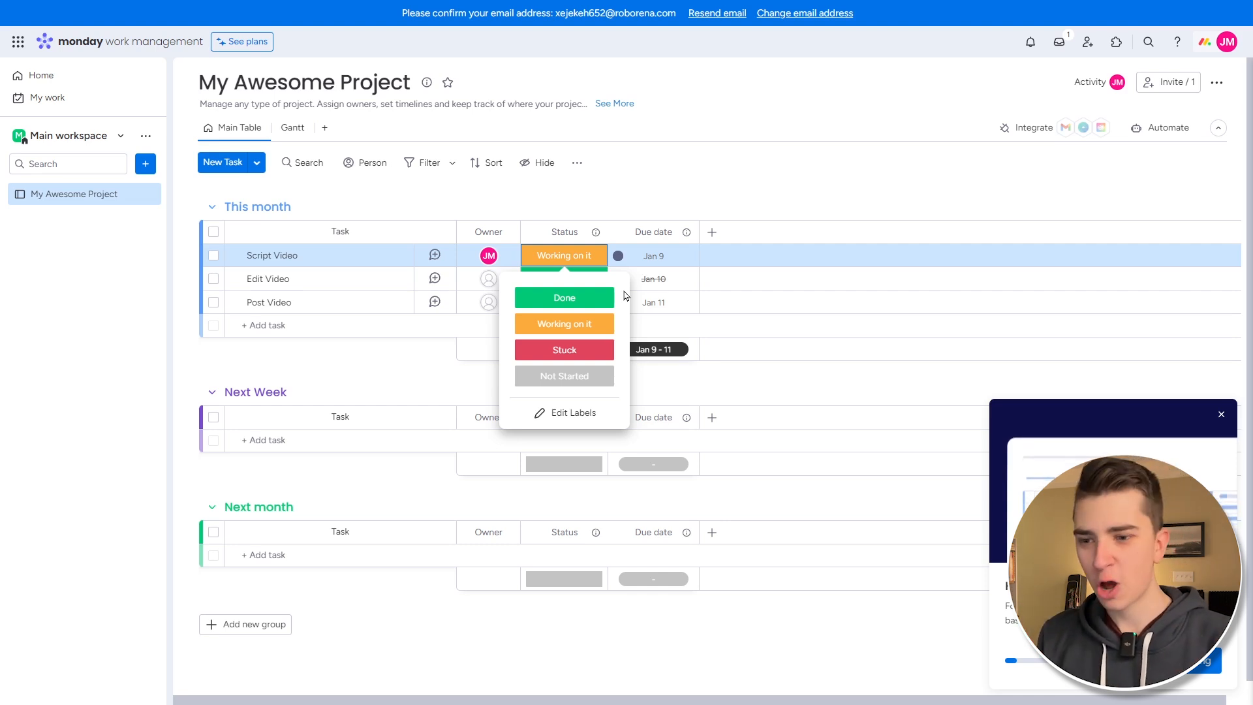
- Add a bright green 'Needs Review' label to the Status column and apply it to Script Video
left_click(566, 414)
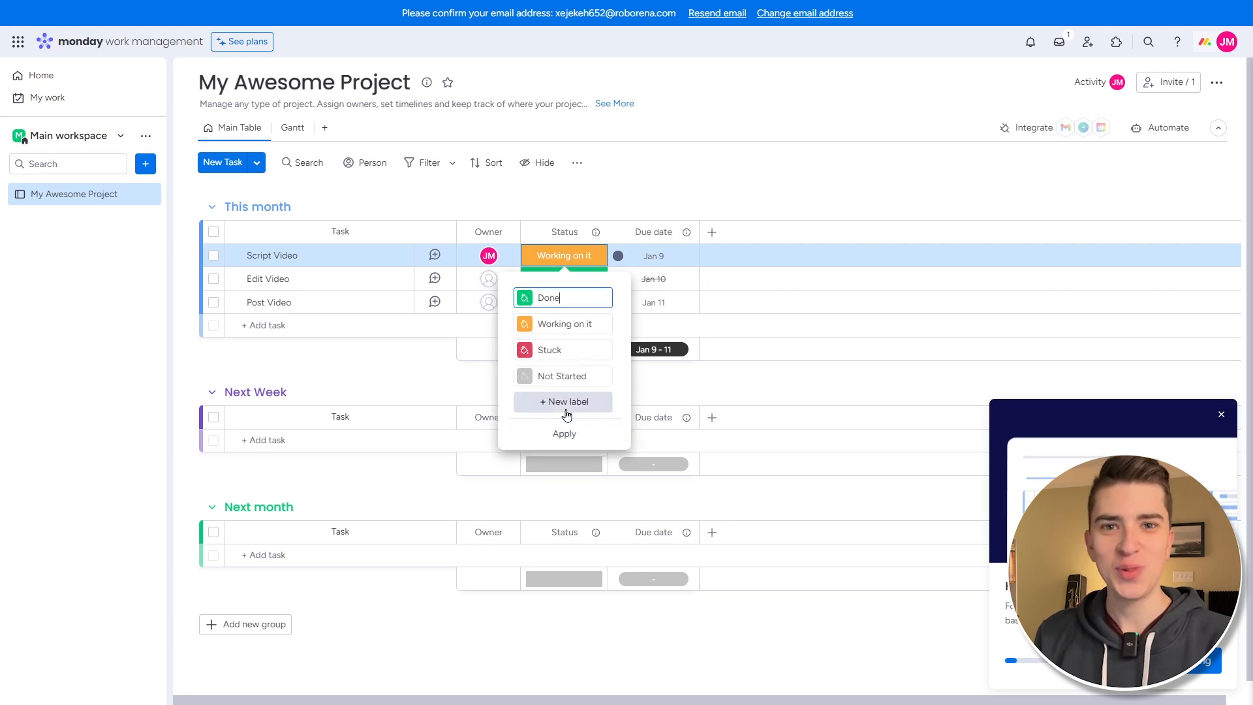
left_click(566, 402)
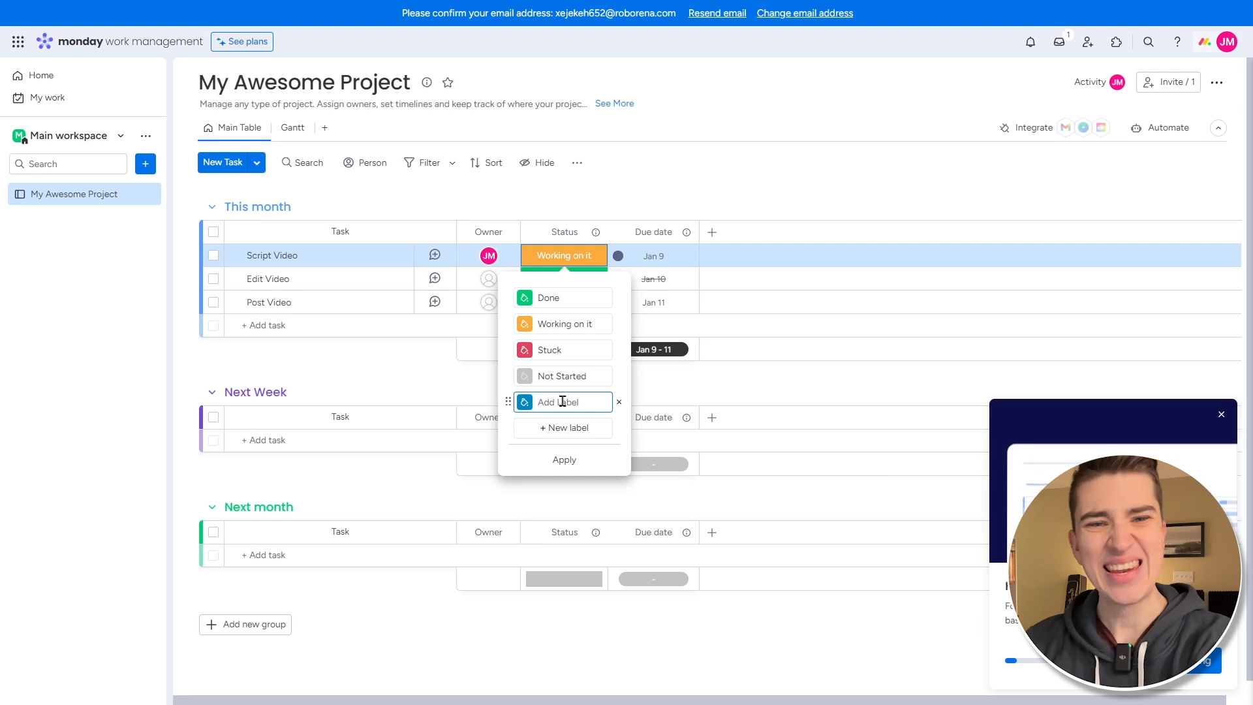
type("Ne")
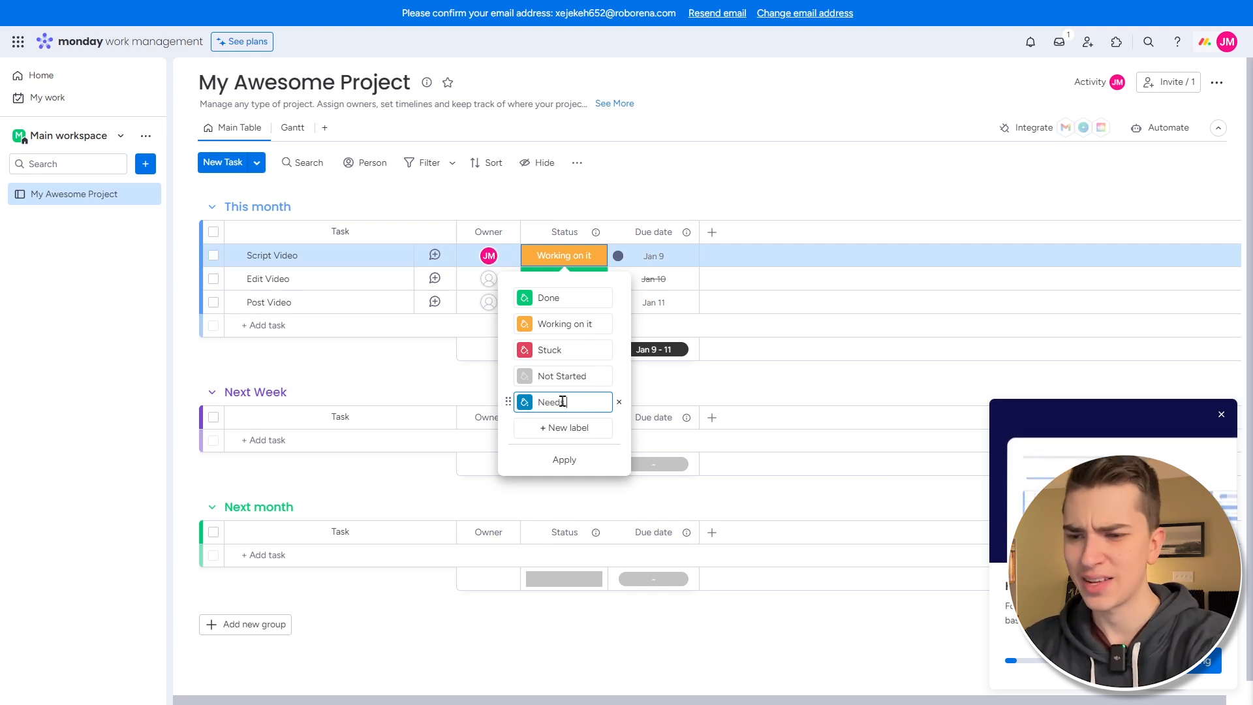
type("eds Review")
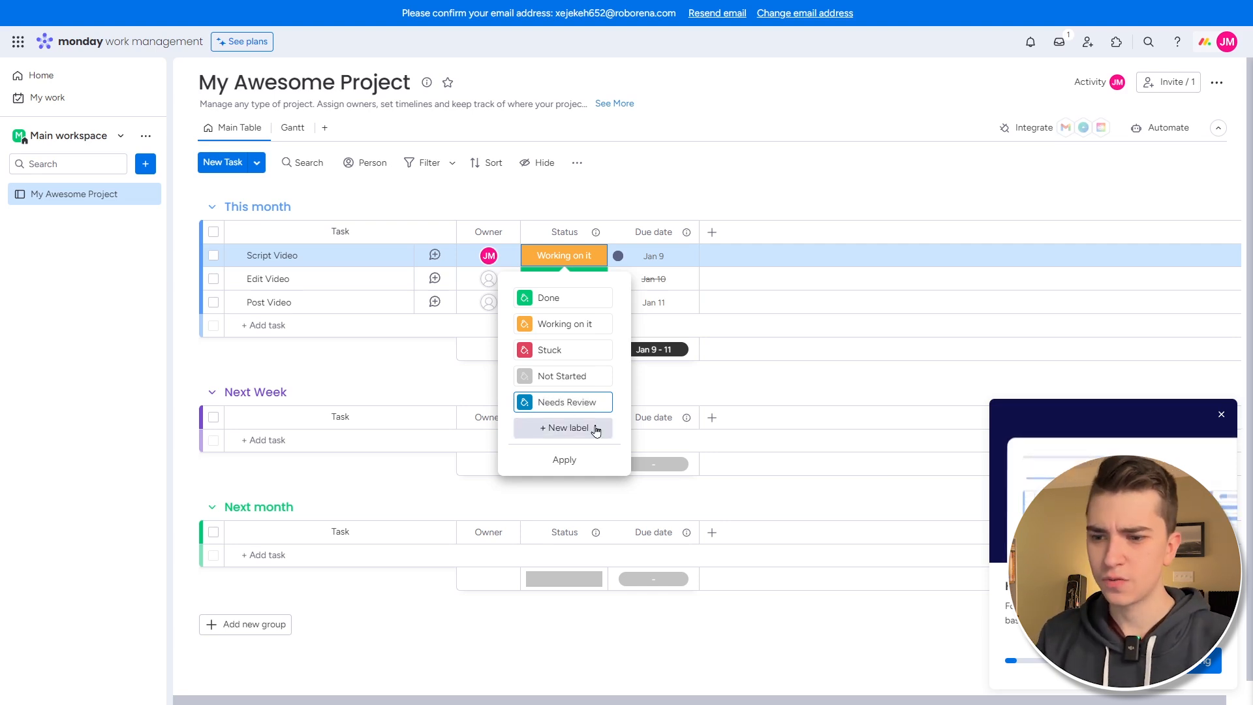
left_click(524, 403)
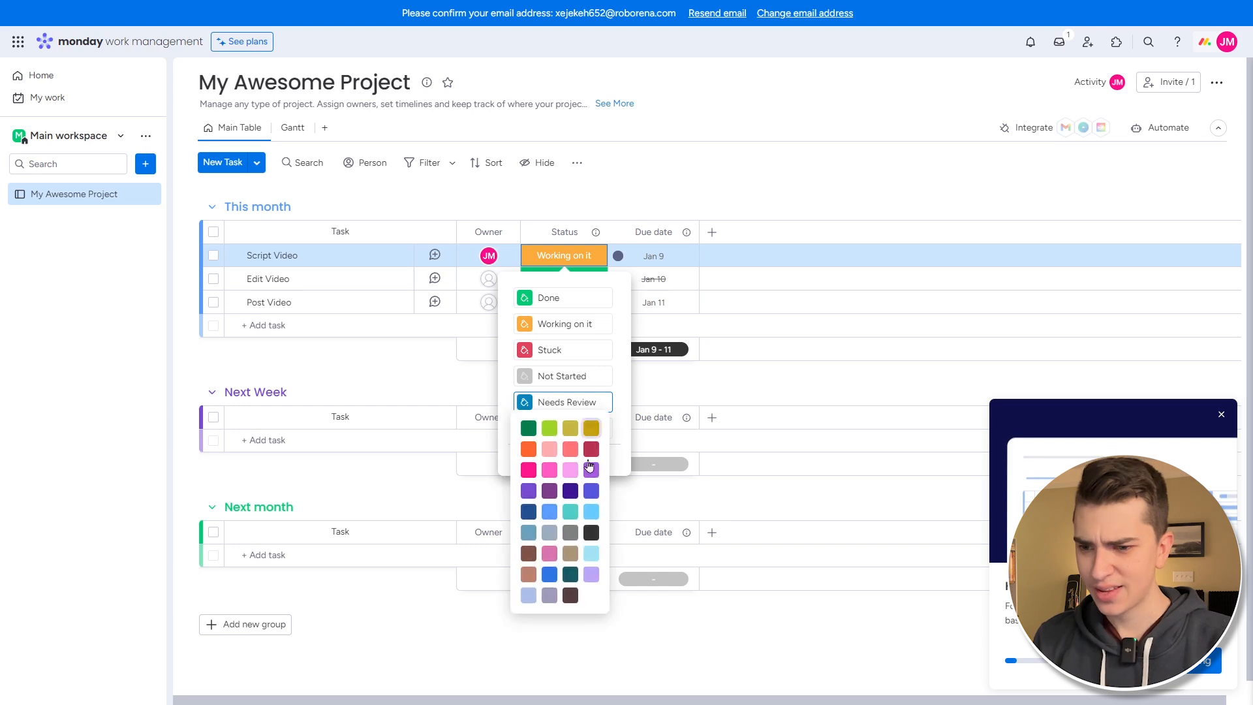
left_click(546, 432)
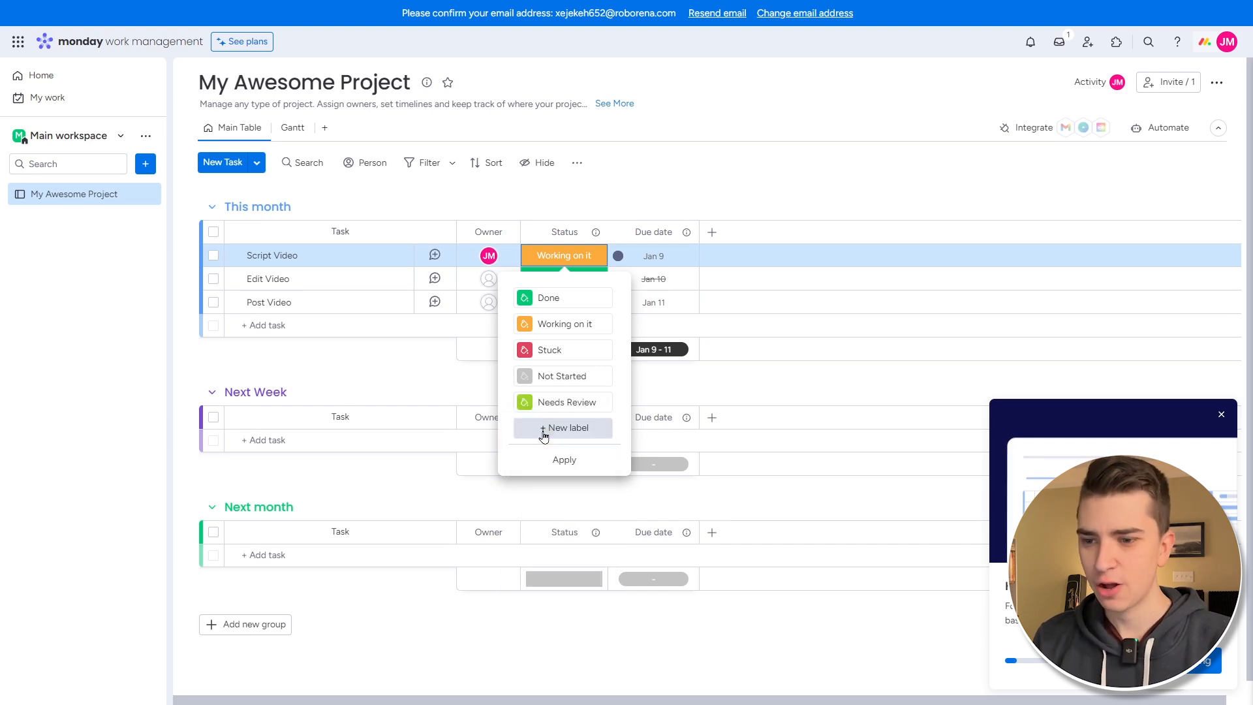
left_click(574, 456)
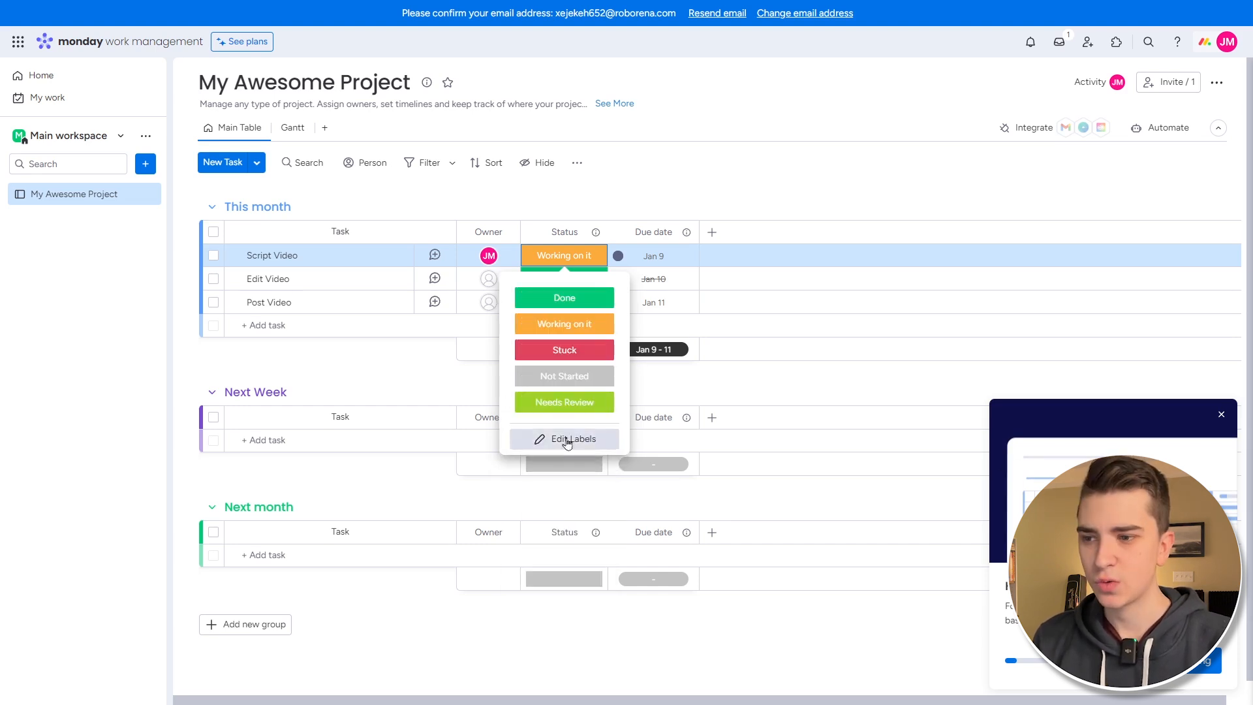
left_click(566, 403)
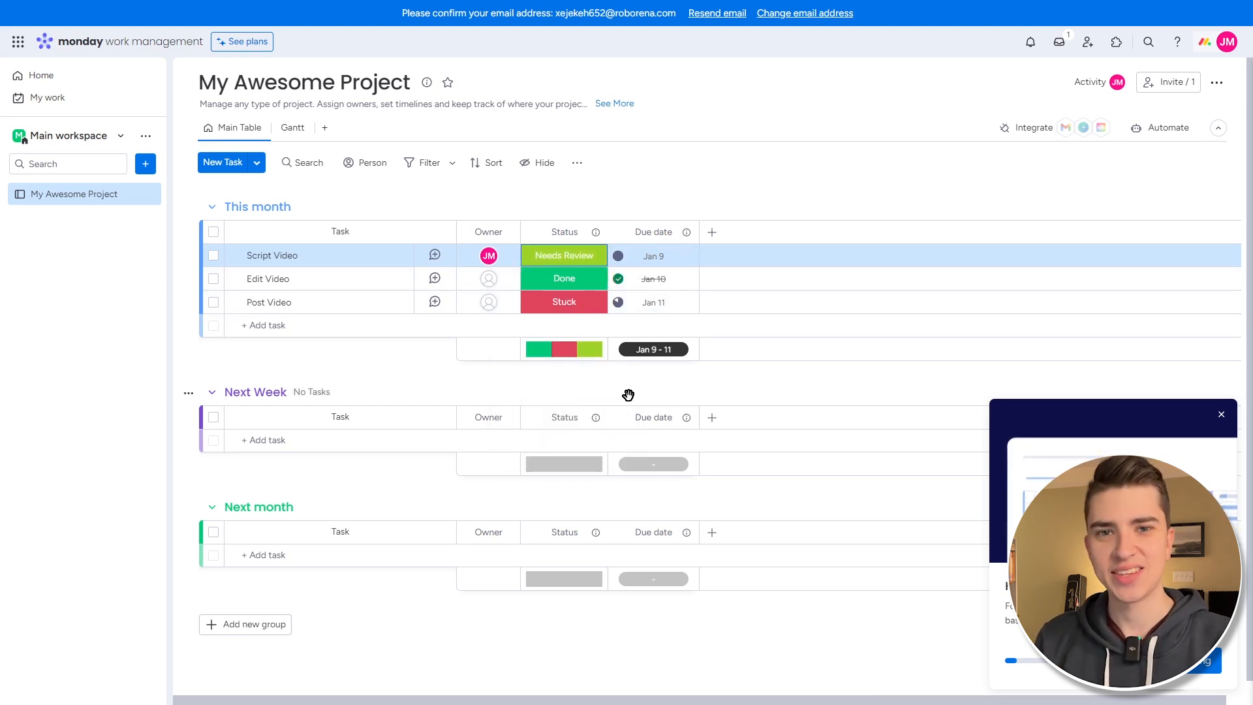
- Keep Script Video's due date at Jan 9, add a Files column, and bring up the column-type choices
left_click(651, 255)
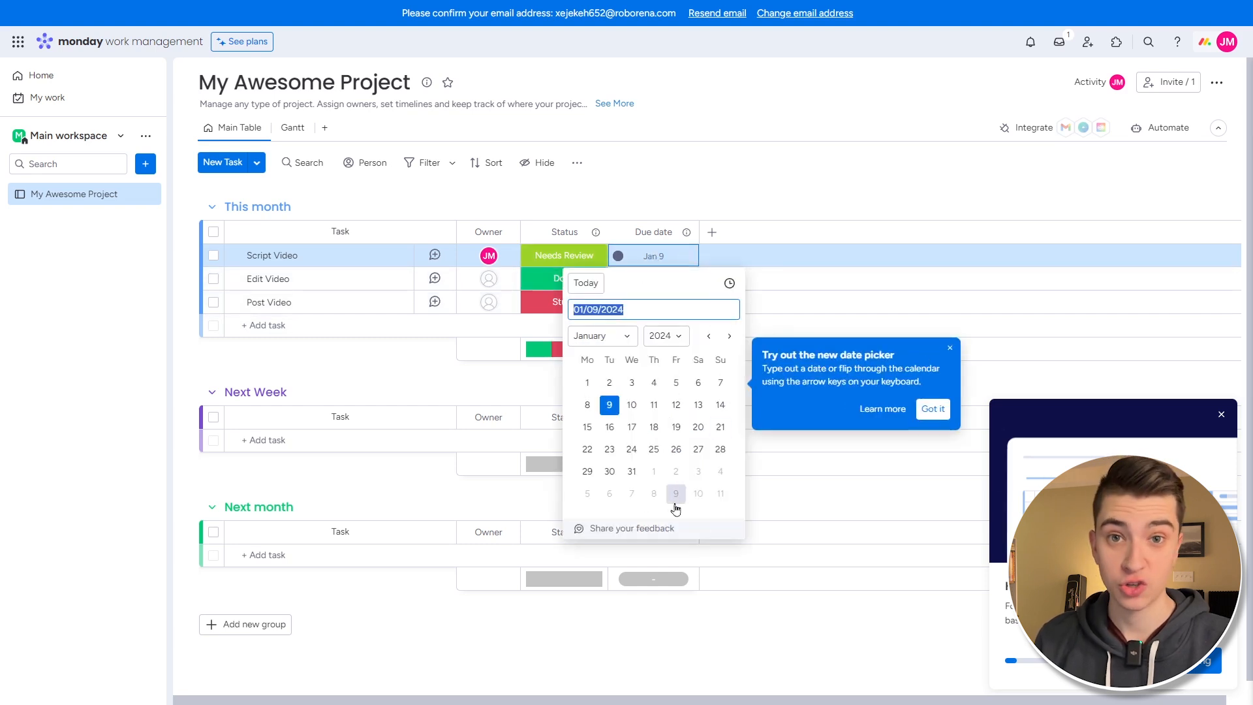
left_click(767, 200)
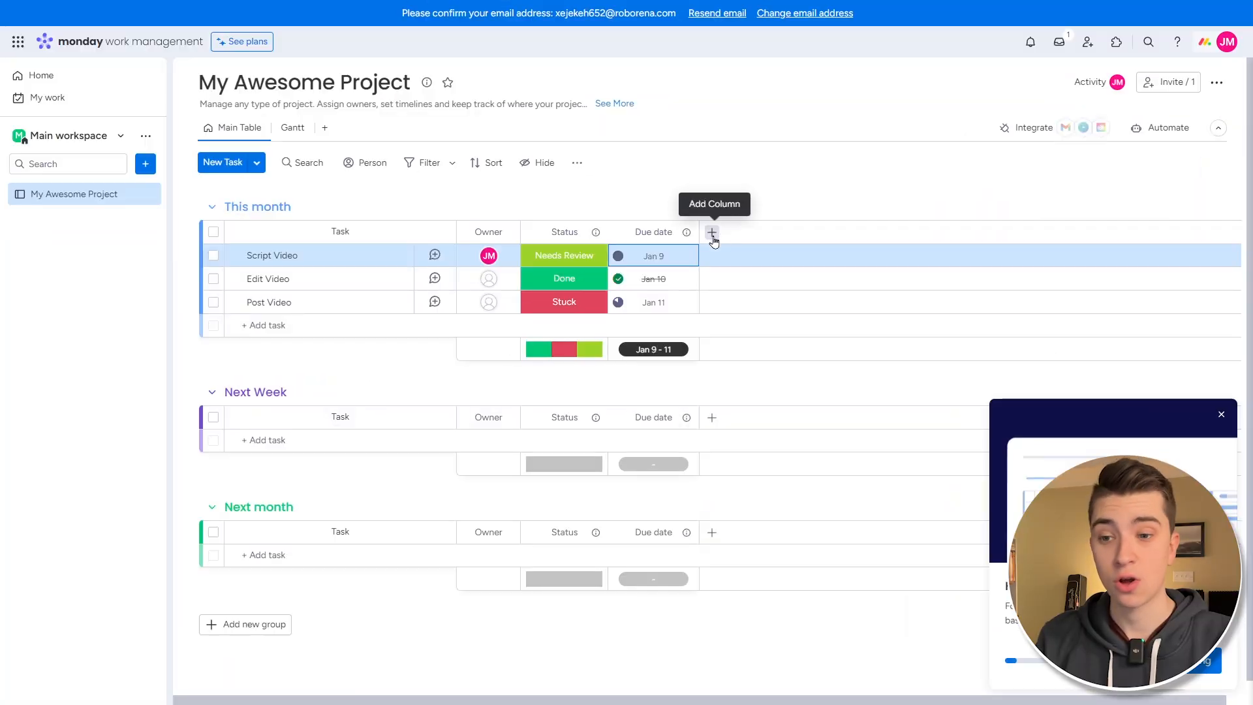
left_click(712, 233)
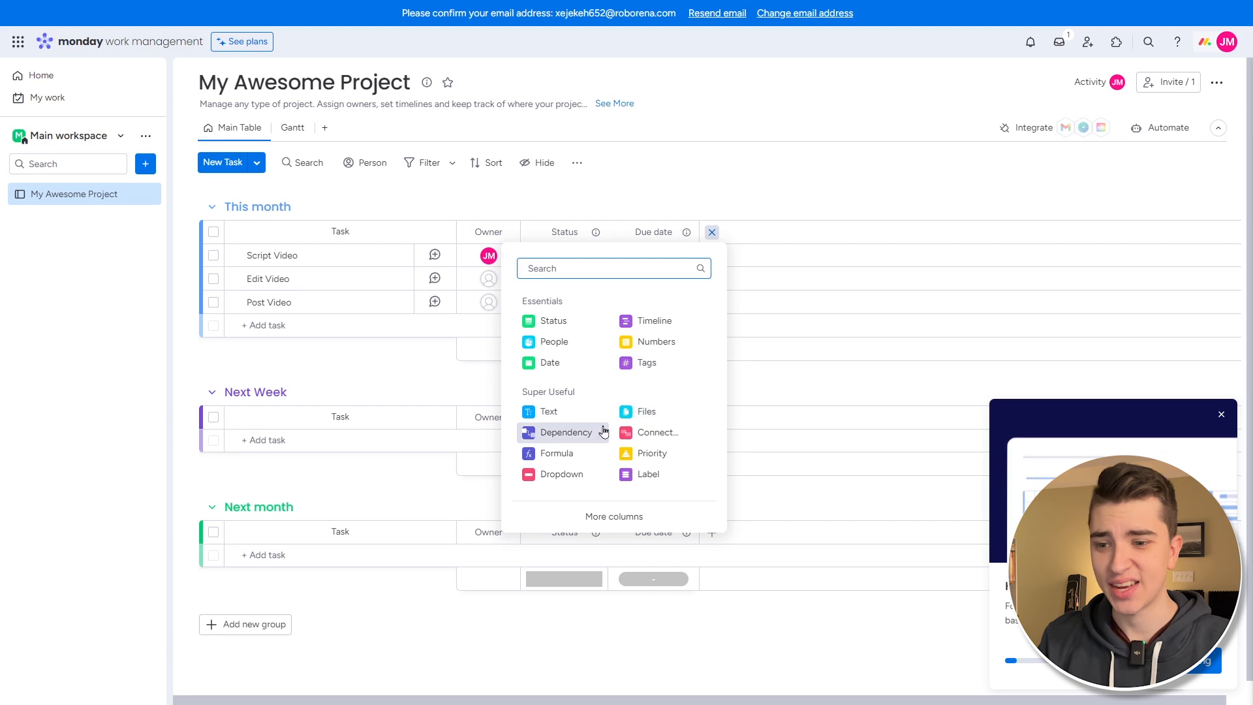
left_click(649, 412)
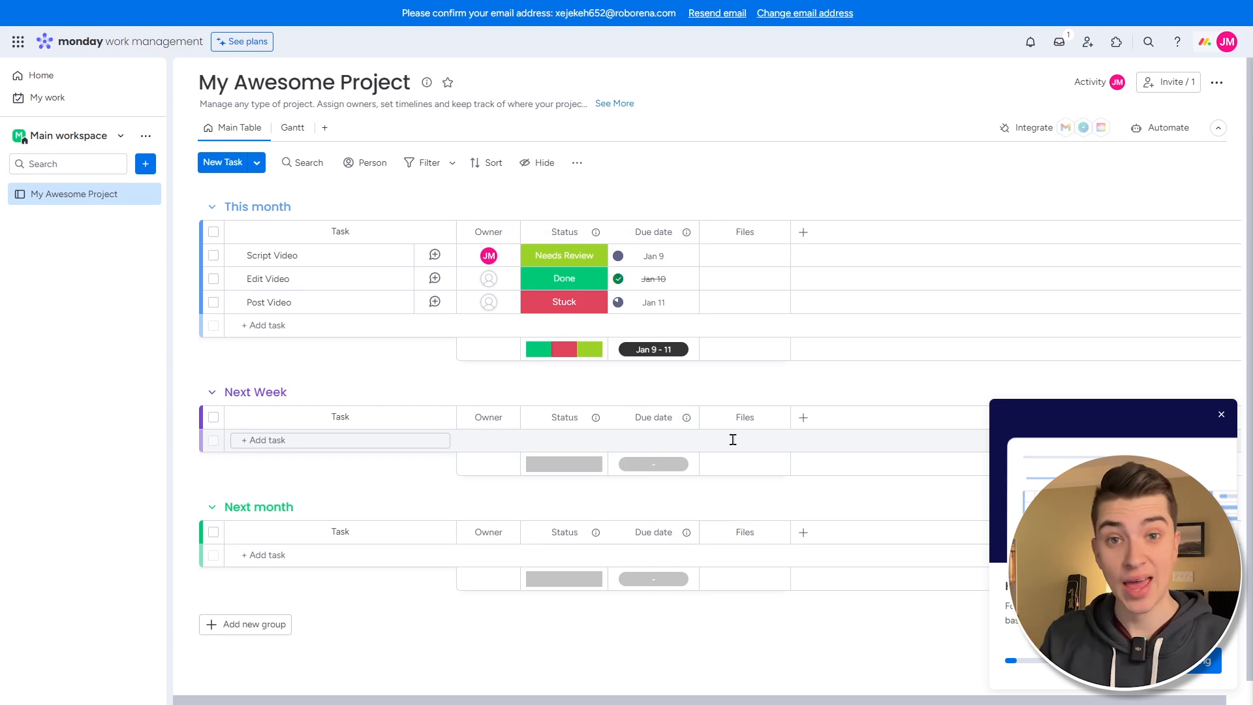
left_click(744, 257)
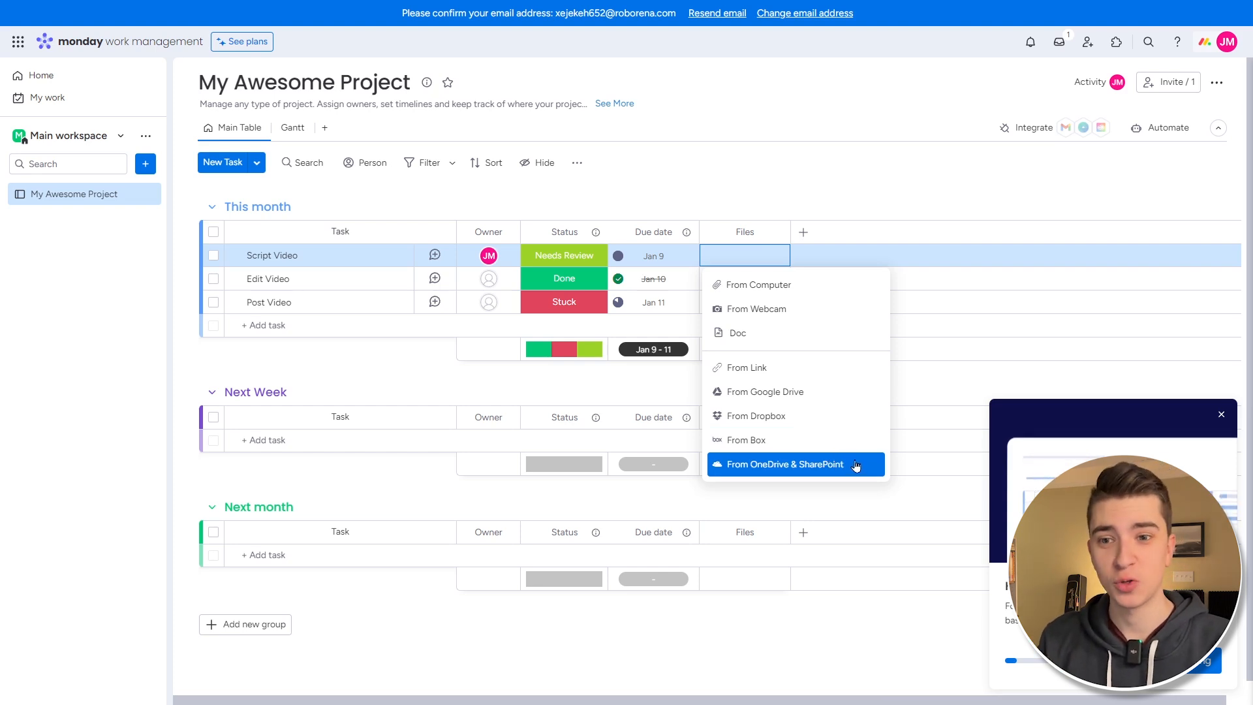
left_click(803, 232)
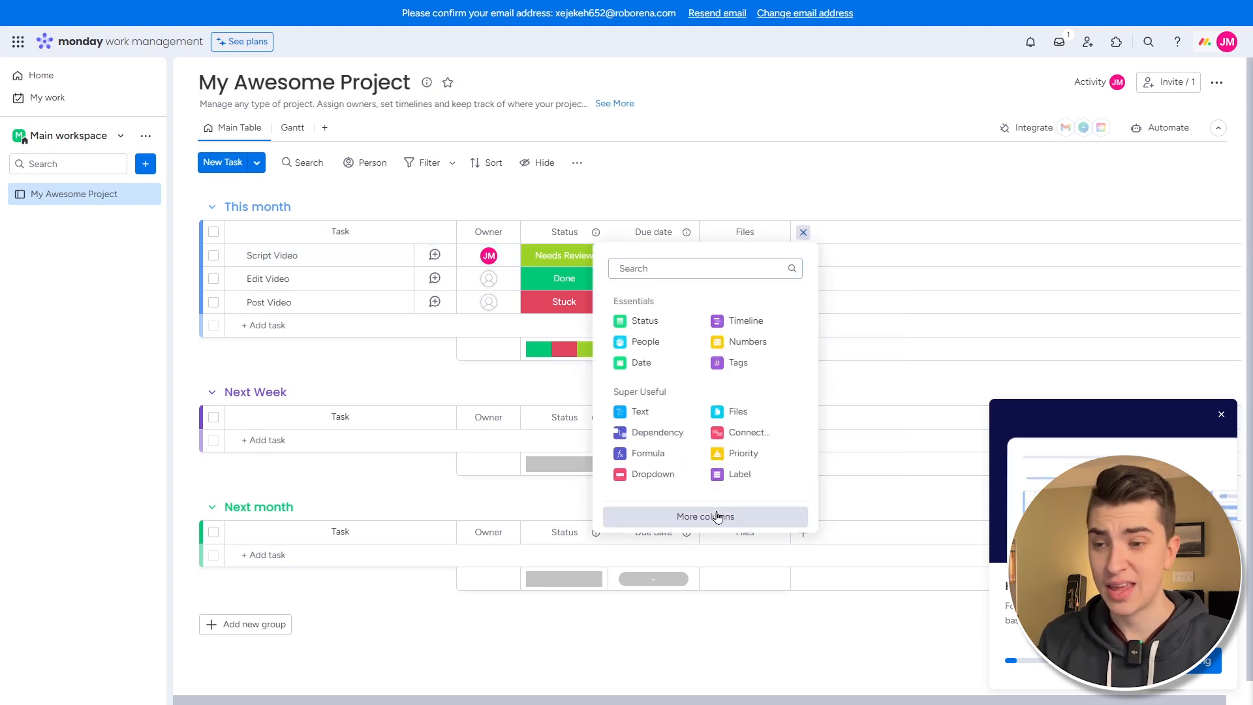
- Browse the Column Center's Super Useful, Team Power-Up and Board Power-Up categories, then close it
left_click(718, 517)
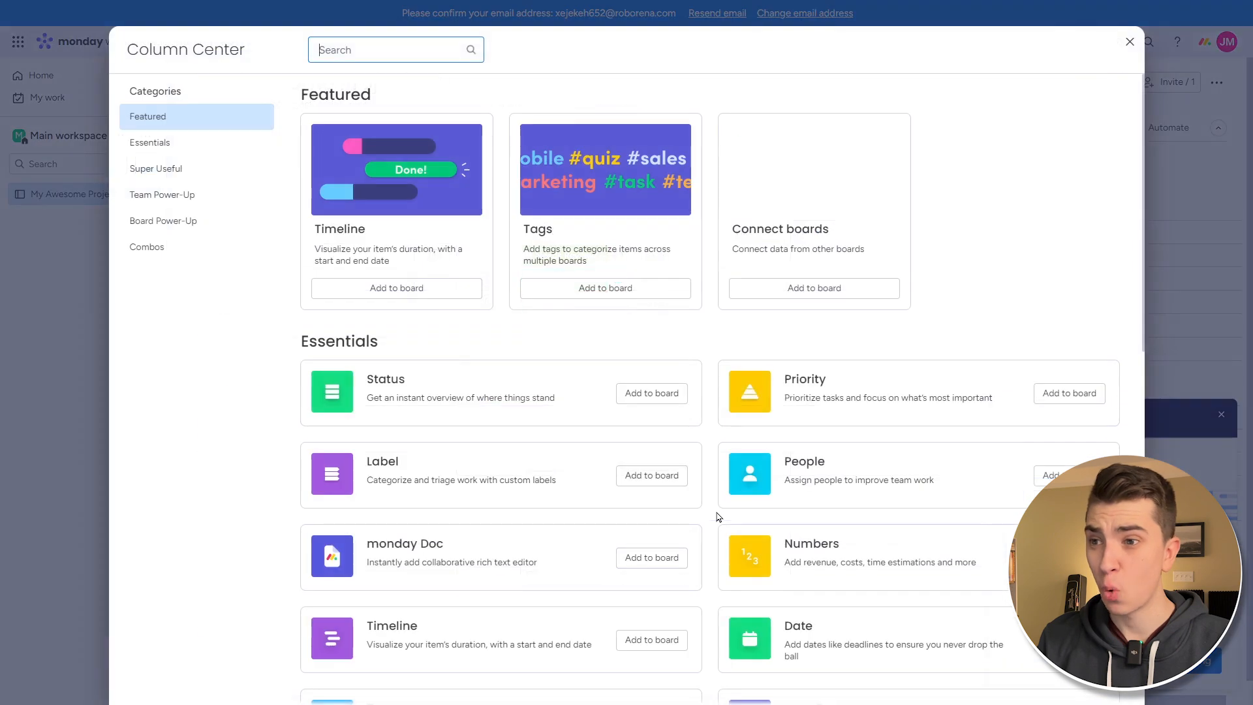
left_click(206, 167)
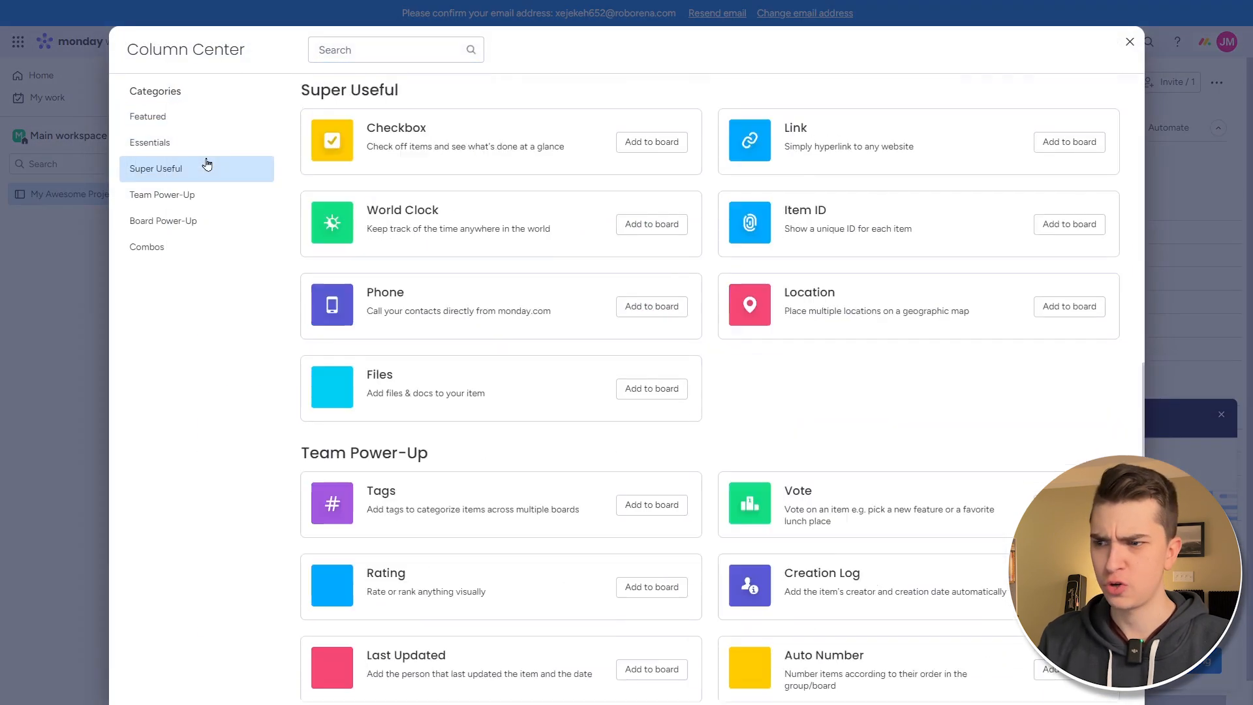
left_click(208, 196)
left_click(229, 229)
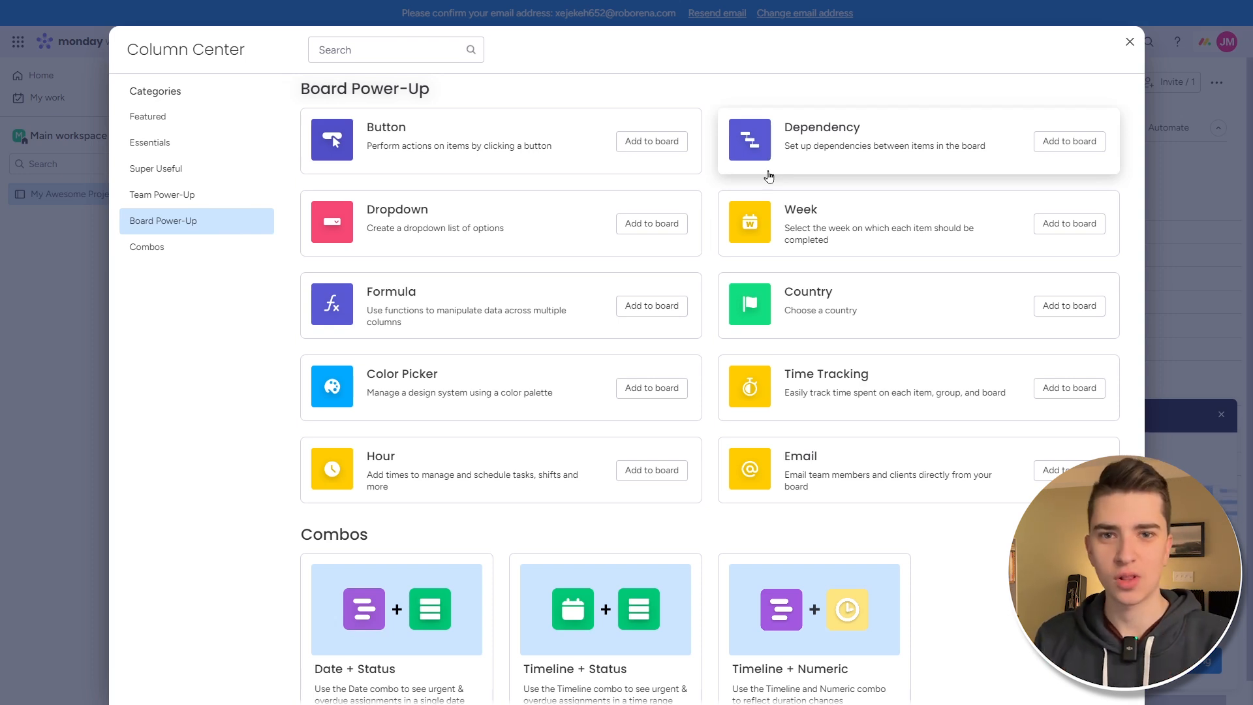
left_click(1129, 43)
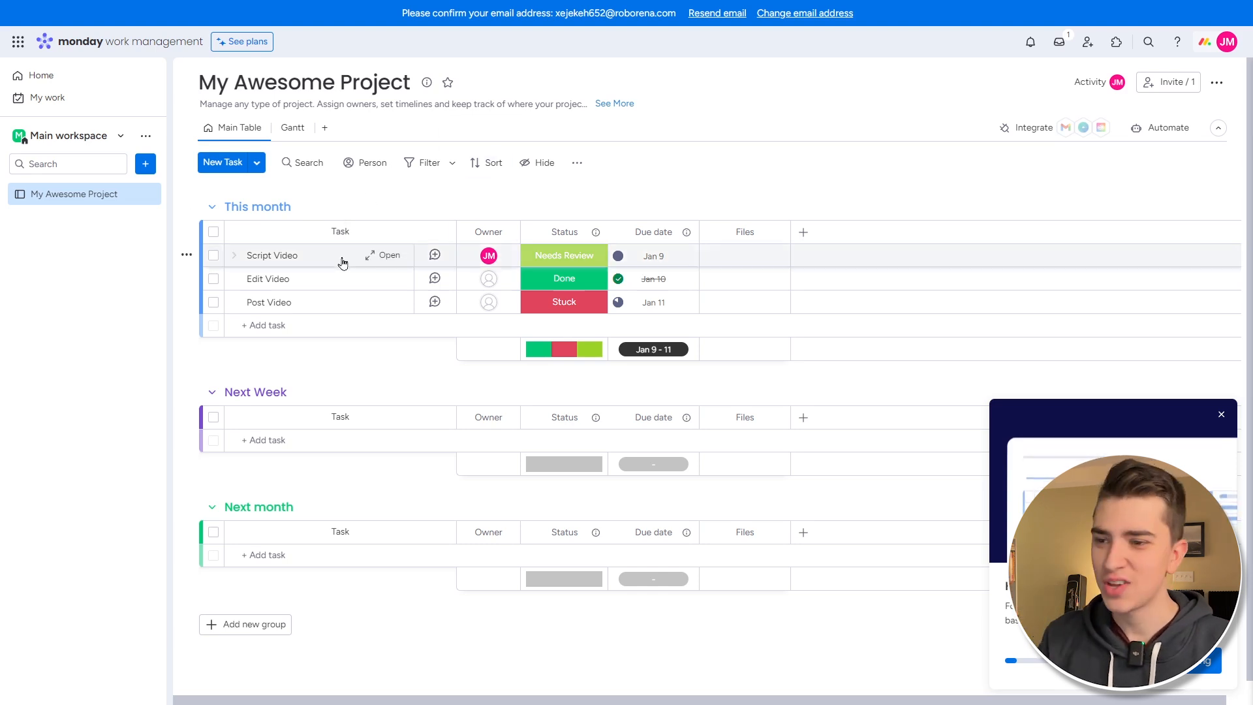
- Open Script Video's item panel and review its Files and Activity Log
left_click(386, 257)
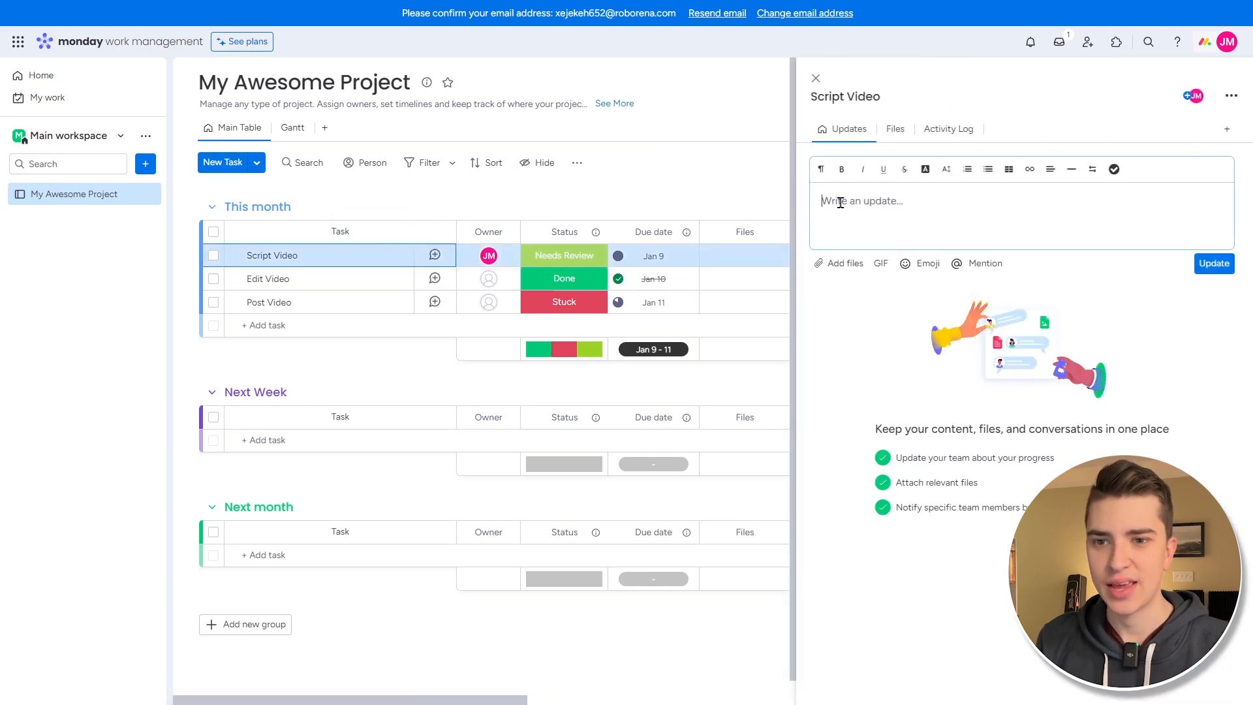
left_click(895, 131)
left_click(946, 129)
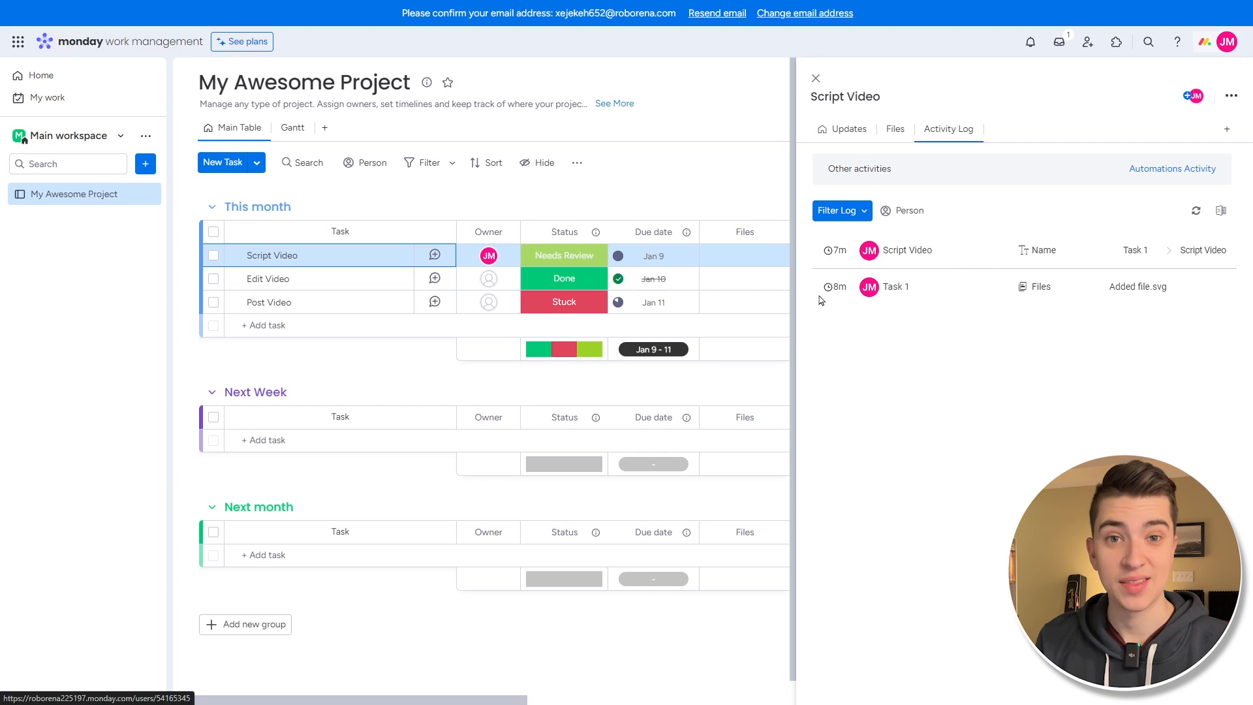
mouse_move(826, 298)
mouse_move(835, 255)
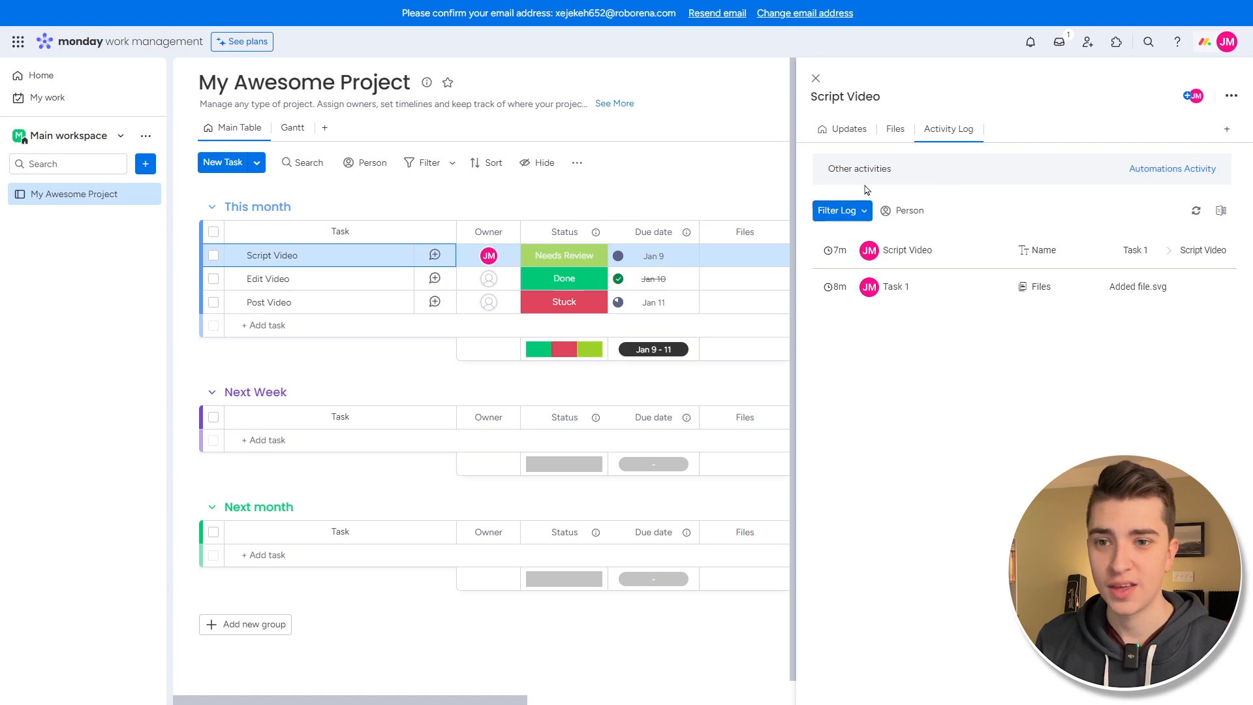
left_click(891, 133)
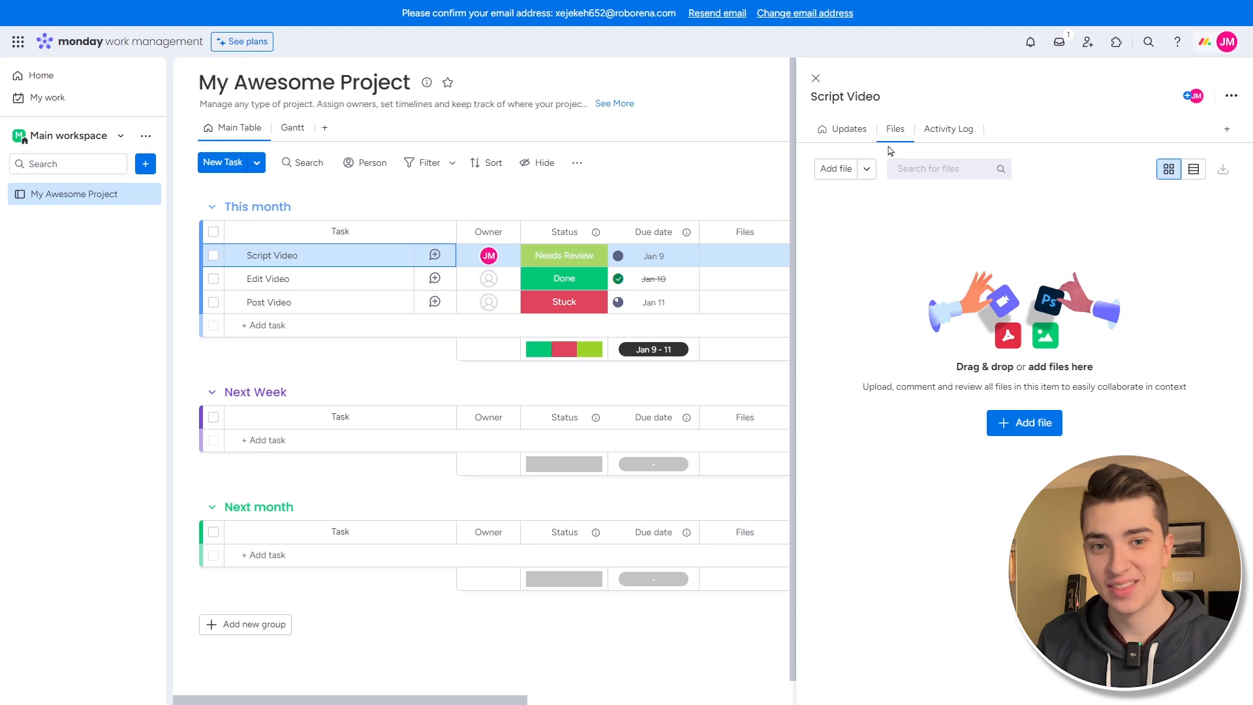
left_click(1230, 96)
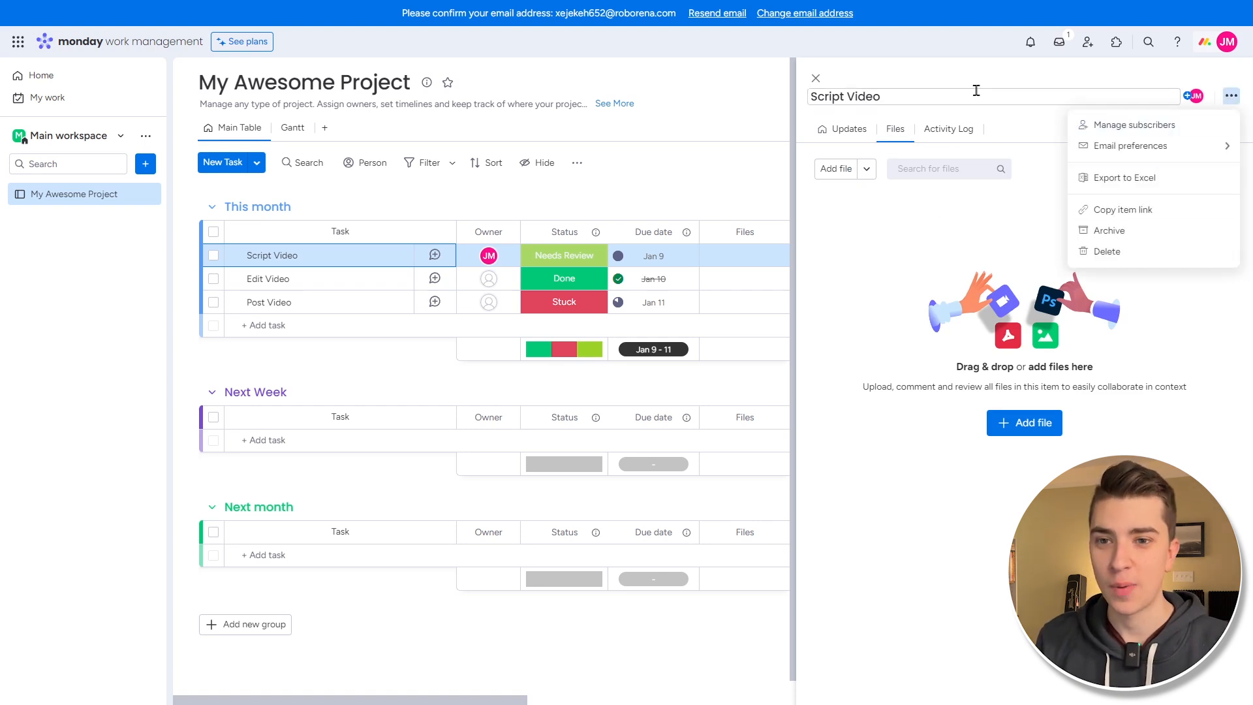
left_click(988, 121)
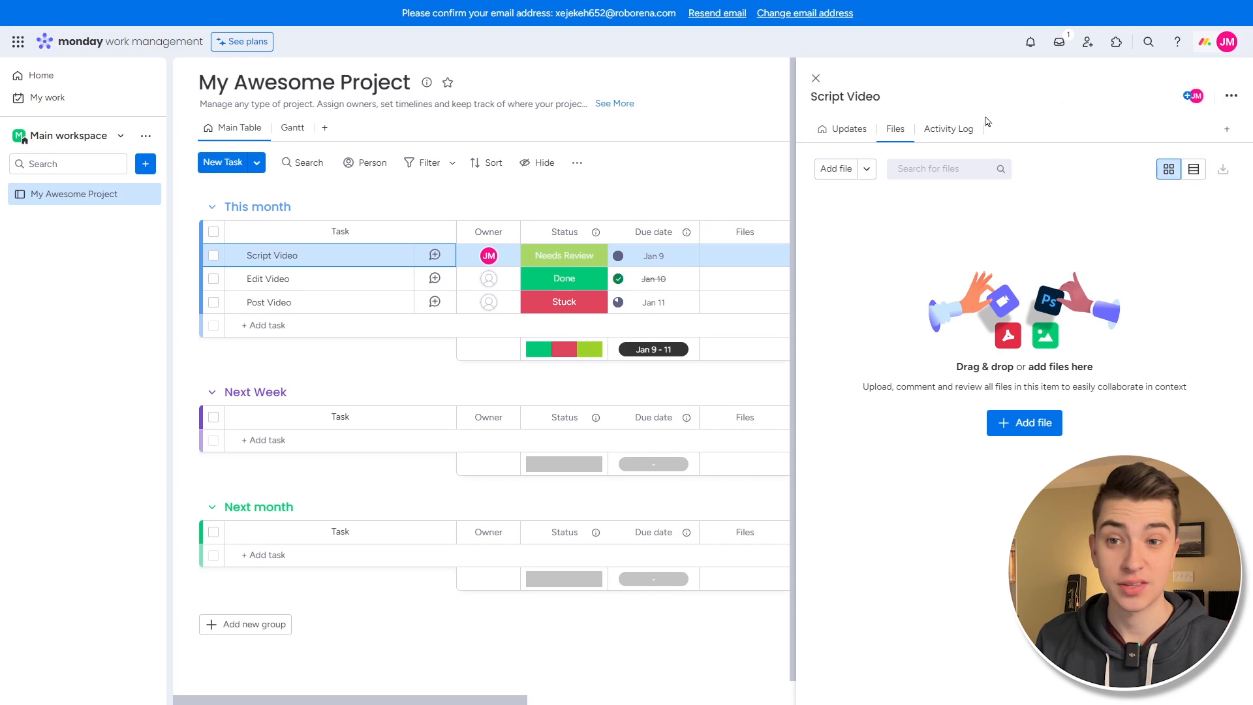
- Rename the task to 'Script Video 2'
left_click(918, 98)
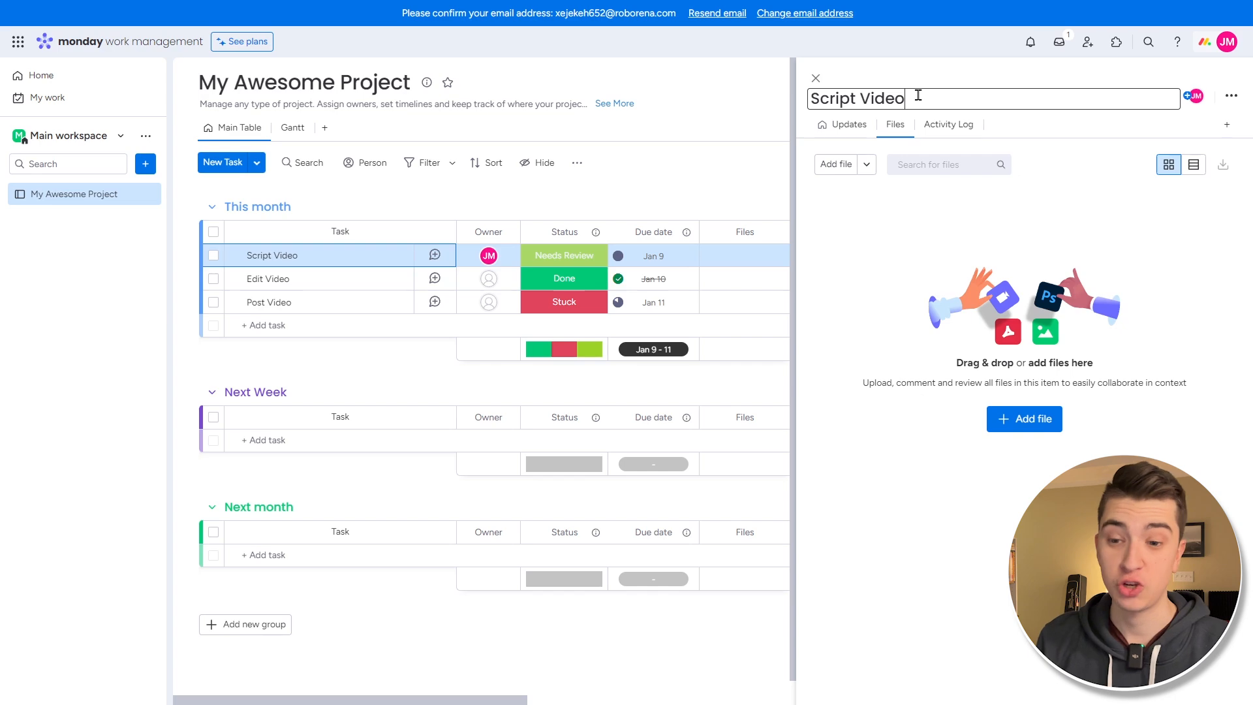
type("2")
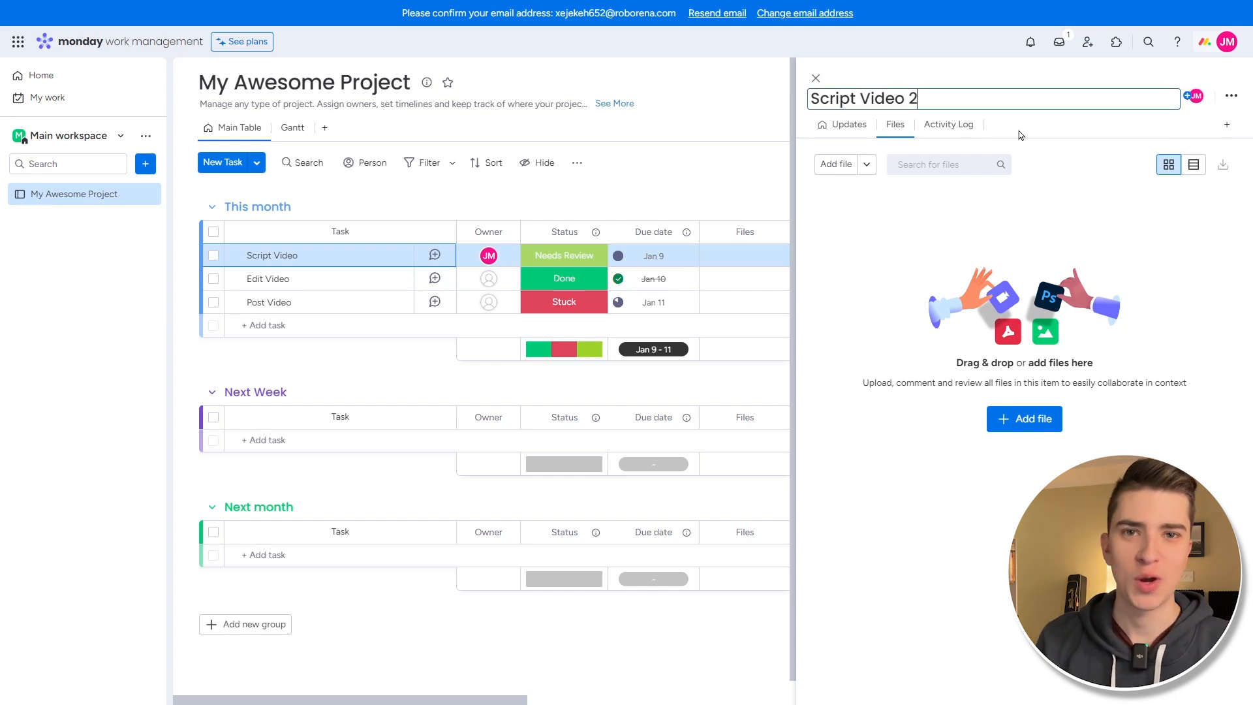
key("Return")
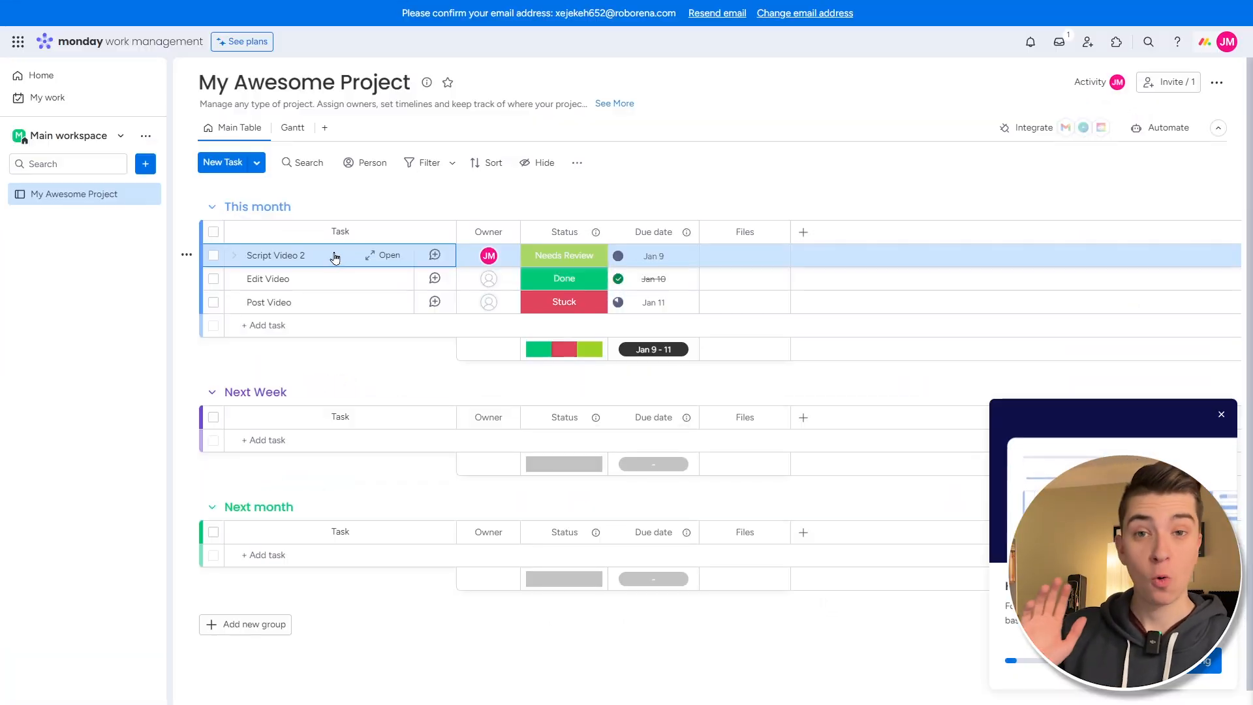
- Drag the Script Video 2 row into the Next month group and set its status to Stuck
left_click_drag(335, 254, 316, 528)
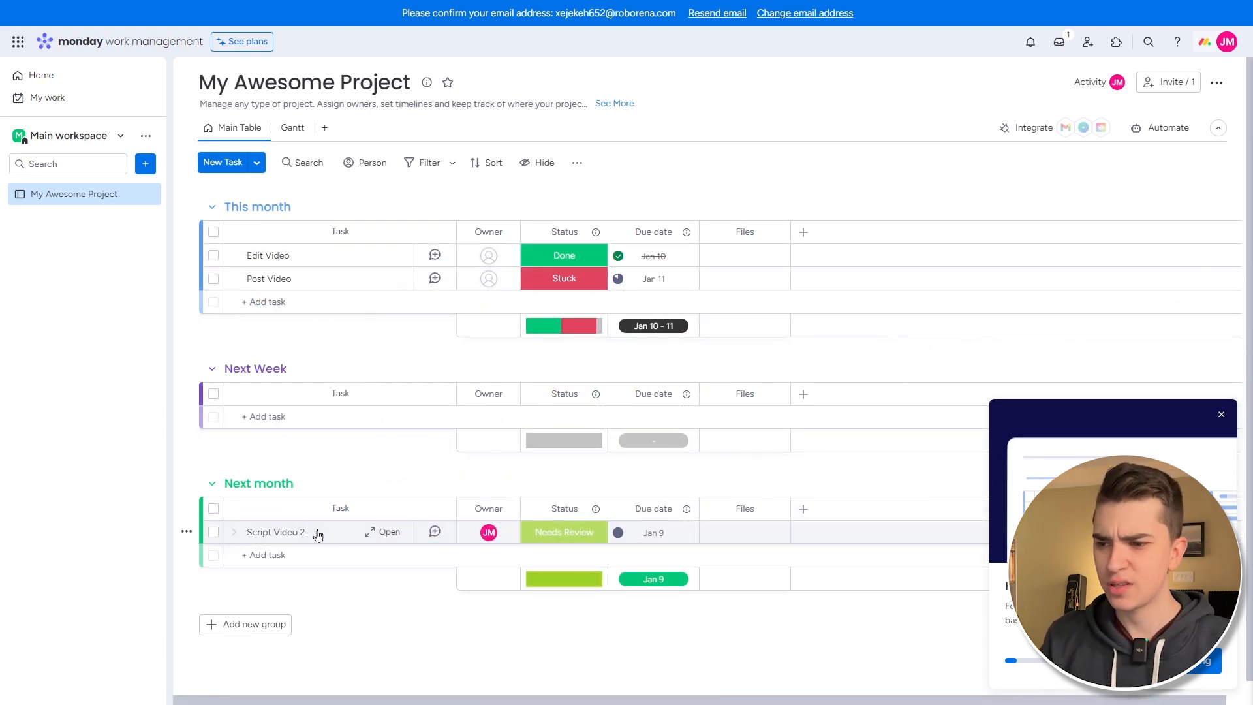
left_click(564, 536)
left_click(573, 410)
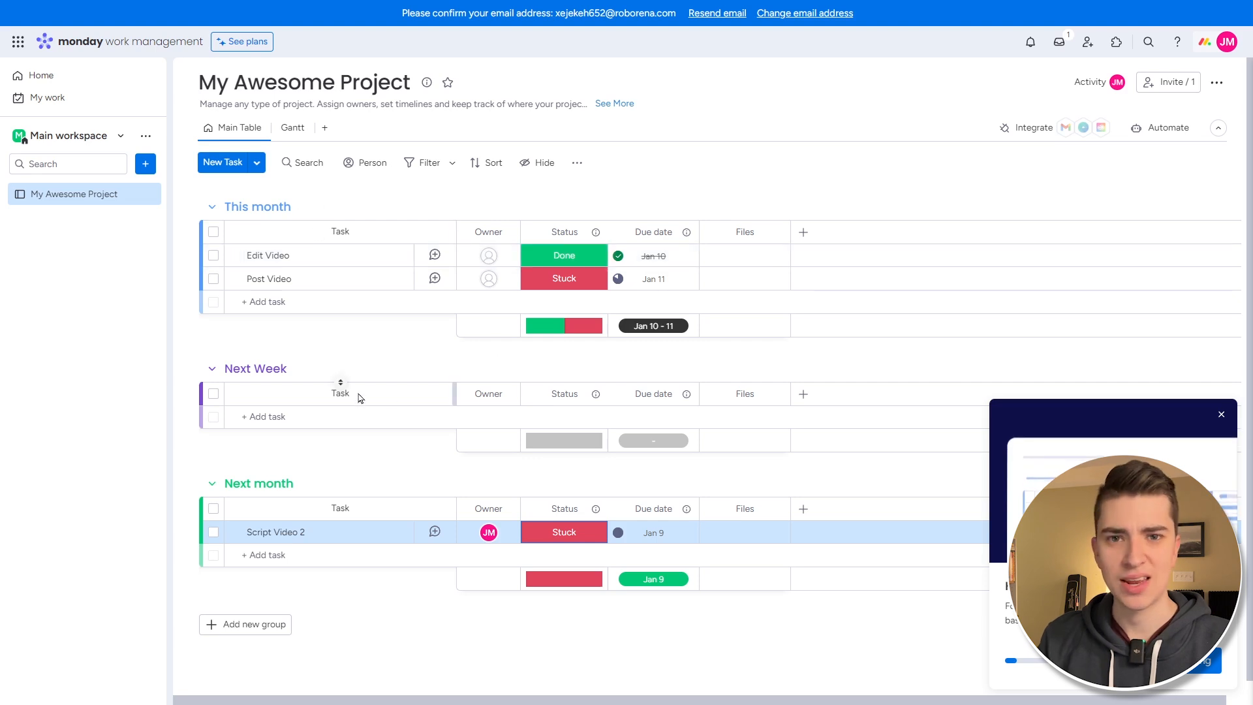
- Add a group and replace its default 'New Group' title with 'Completed'
left_click(261, 628)
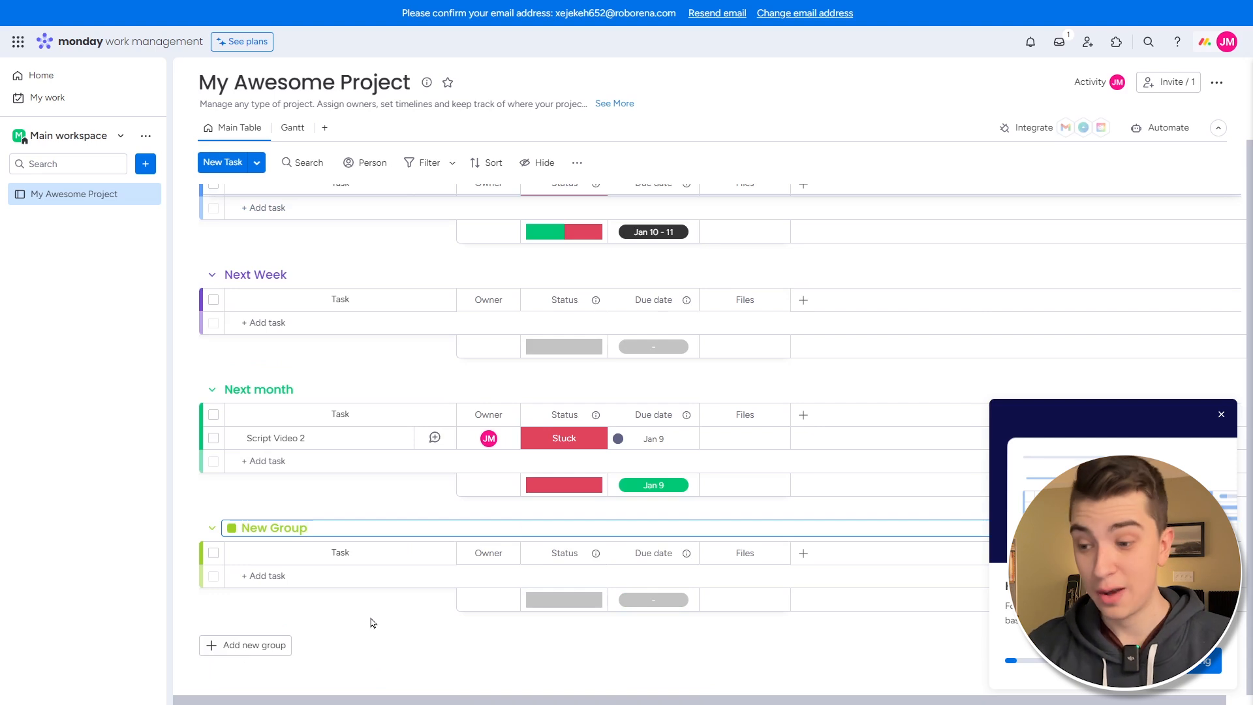
triple_click(246, 528)
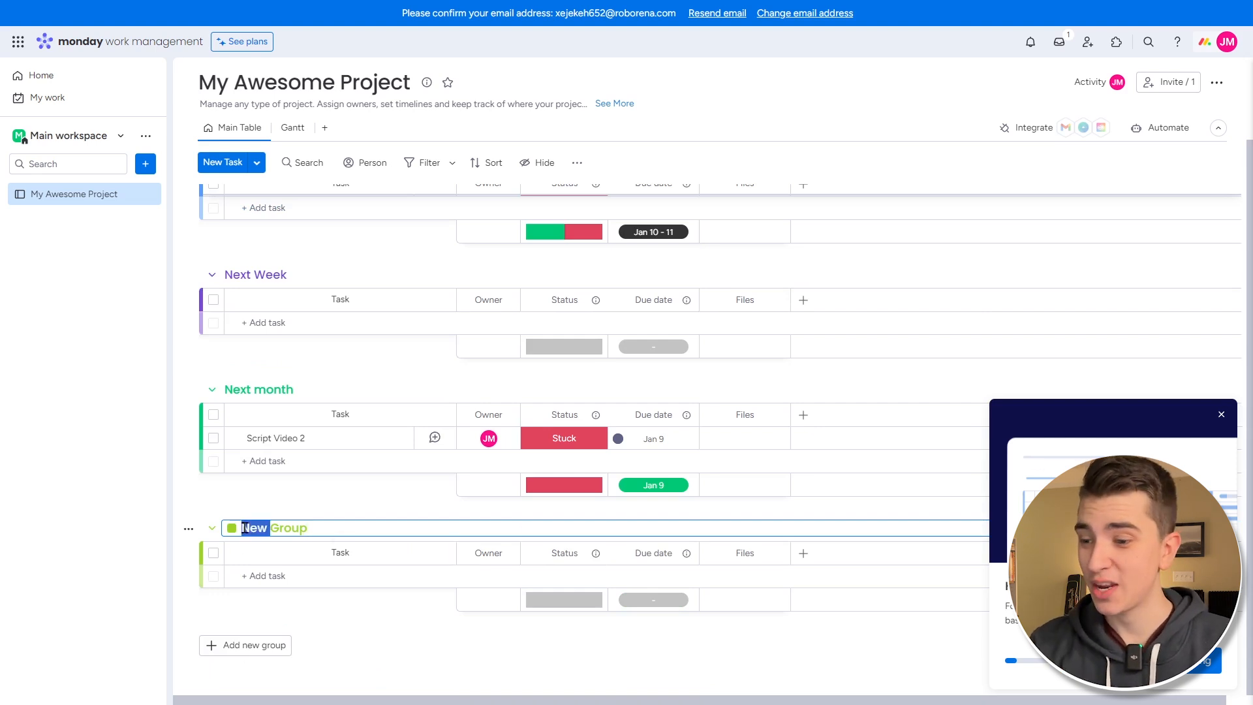
key("BackSpace")
type("Completed")
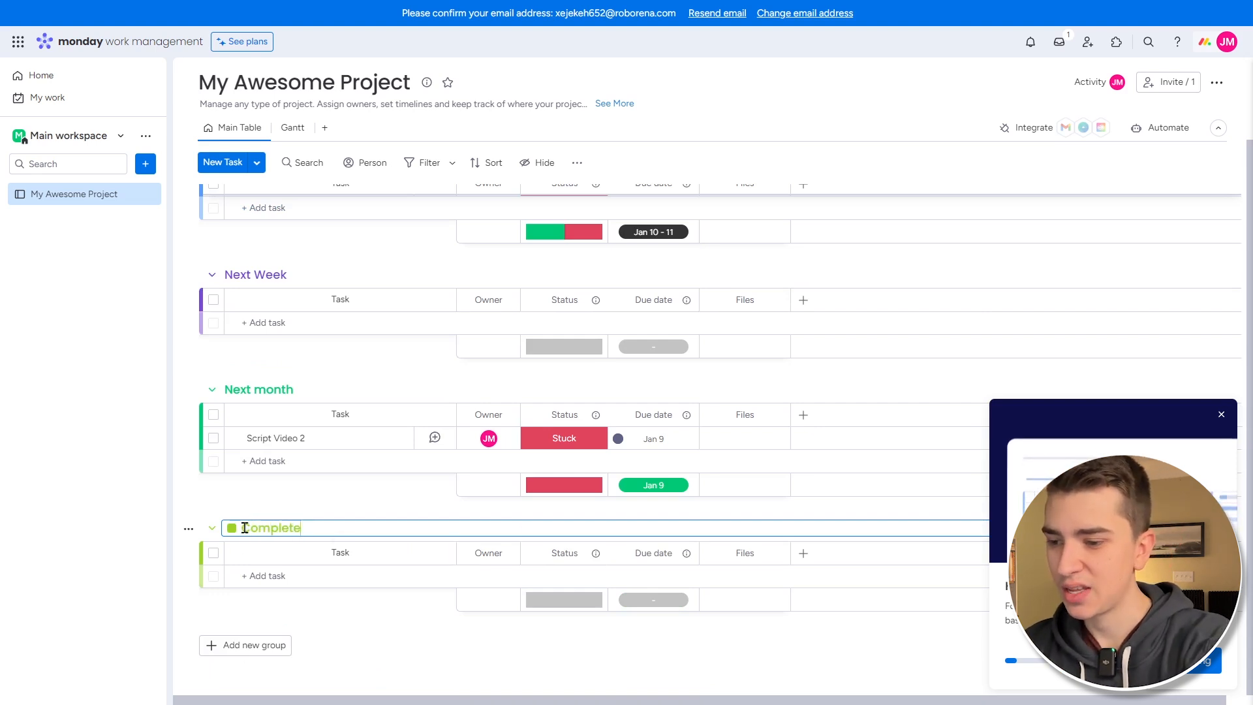
left_click(324, 608)
scroll(261, 365, "up", 2)
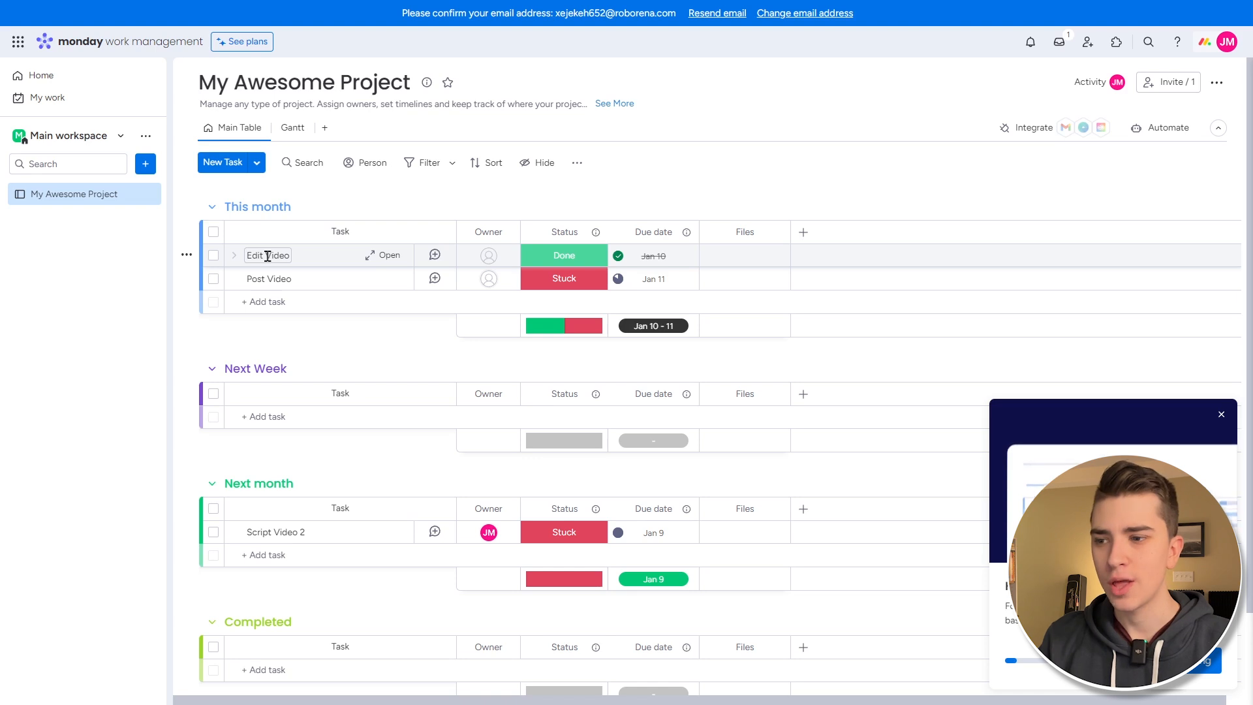
- Expand Edit Video and add the subitems 'Prepare Music' and 'Prepare Sound Effects'
left_click(235, 258)
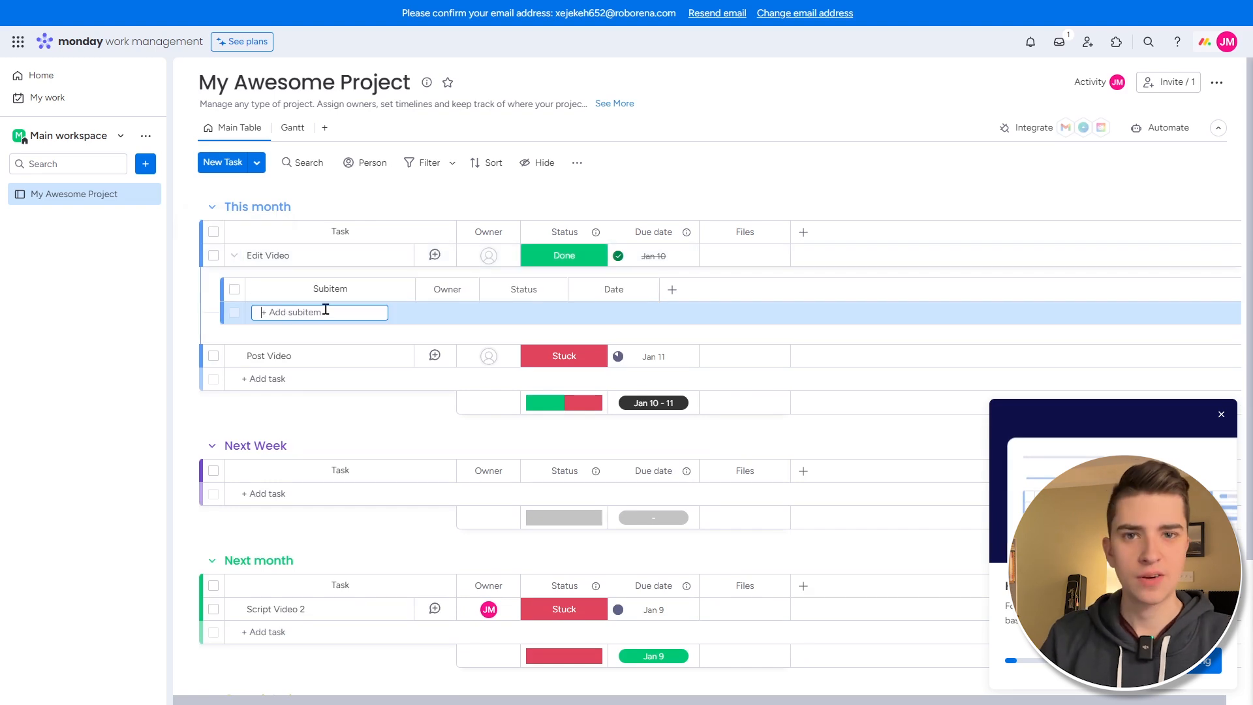
type("Prepare Music")
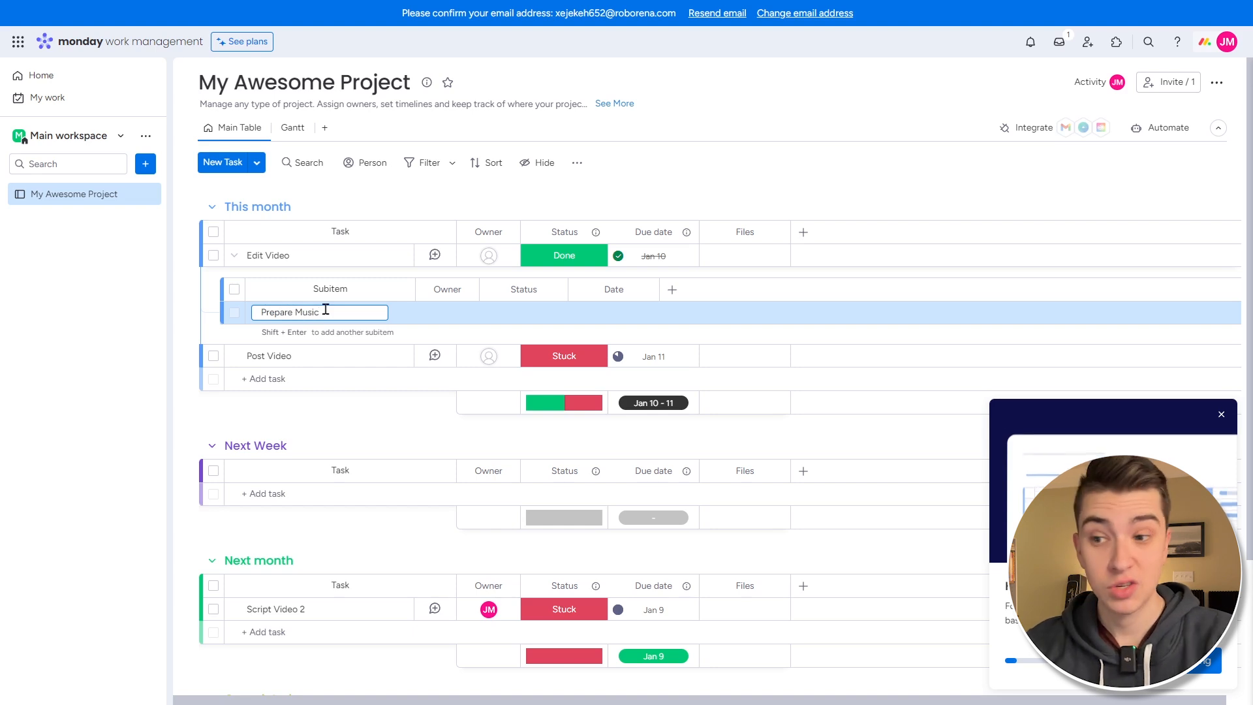
key("Return")
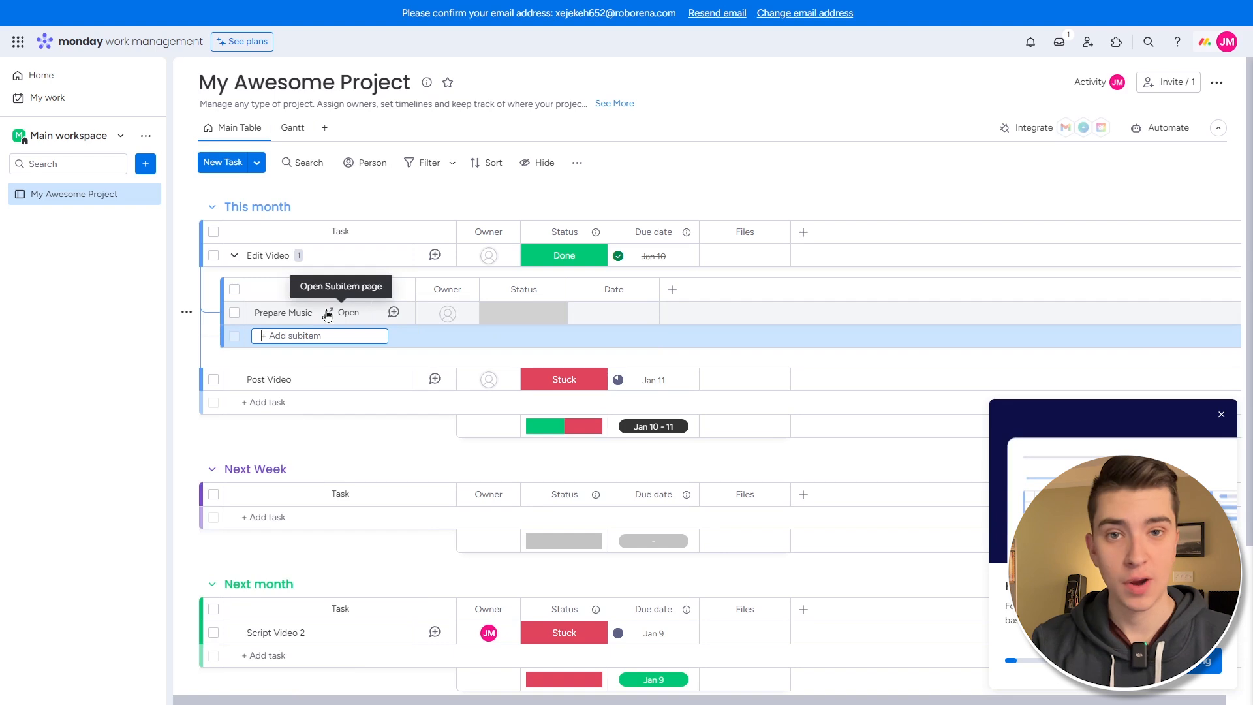
type("Prepare Sound Effects")
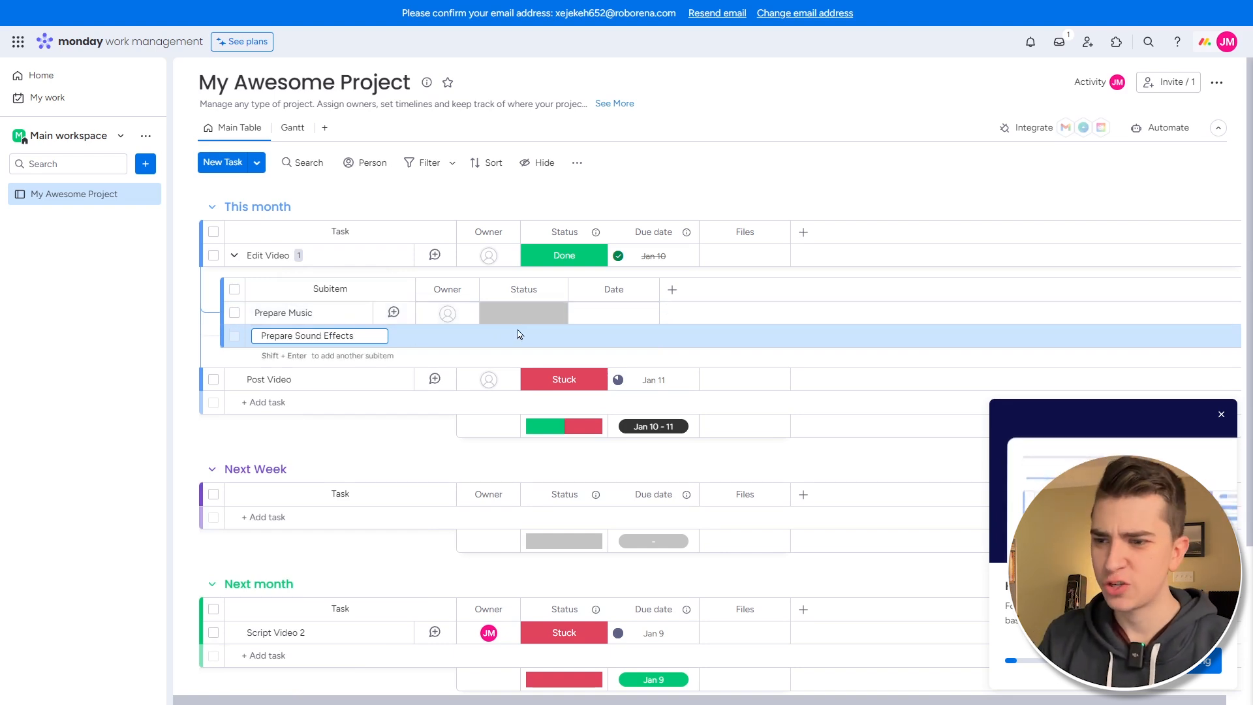
key("Return")
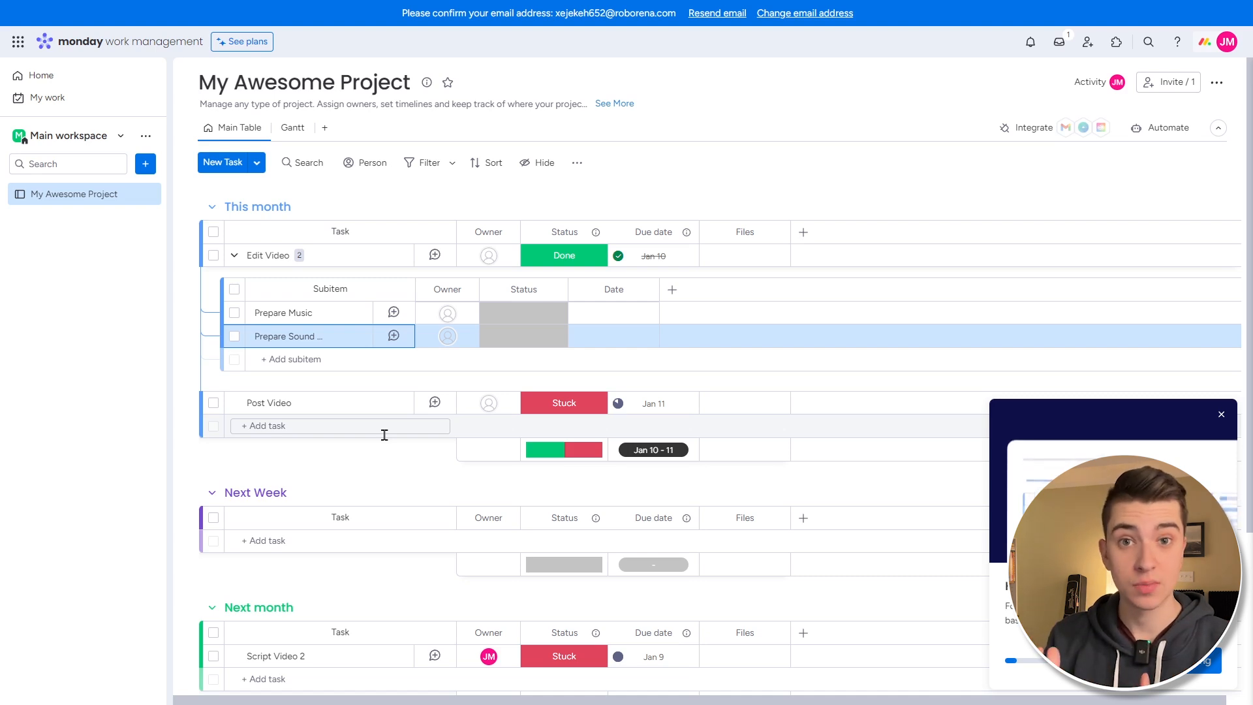
- Assign an owner to Prepare Music and set both subitems to Working on it
left_click(449, 314)
left_click(422, 405)
left_click(522, 313)
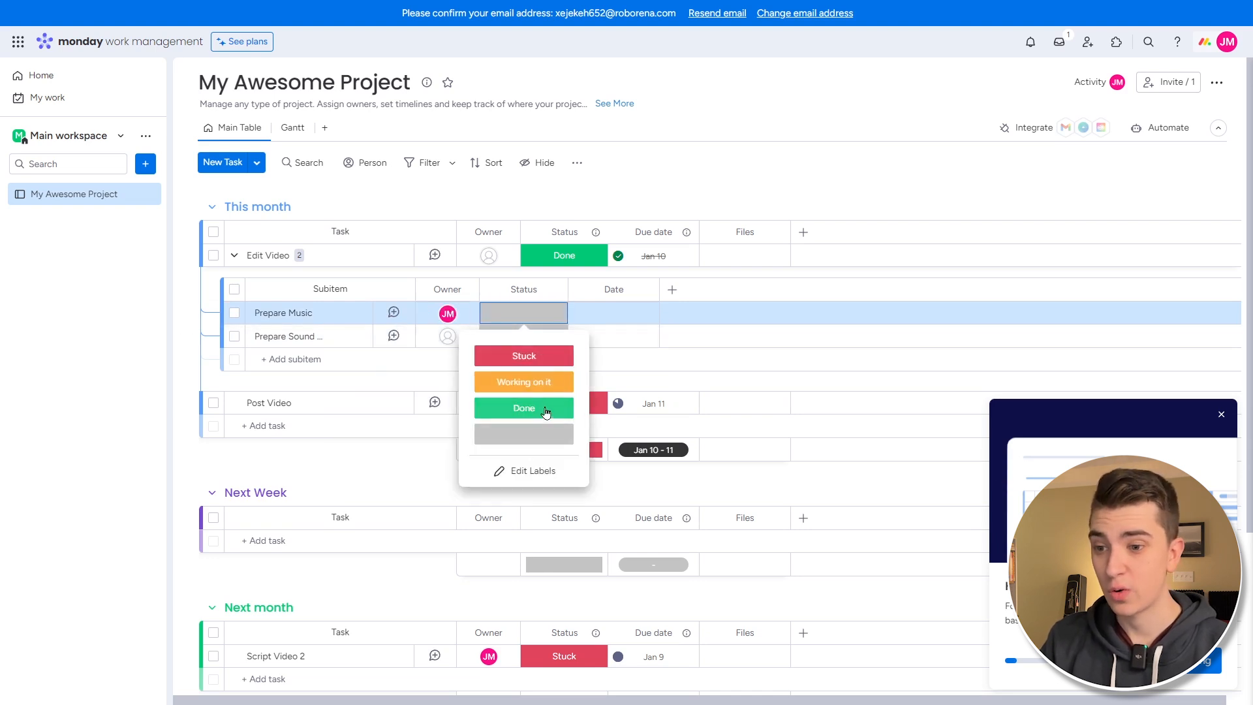
left_click(539, 382)
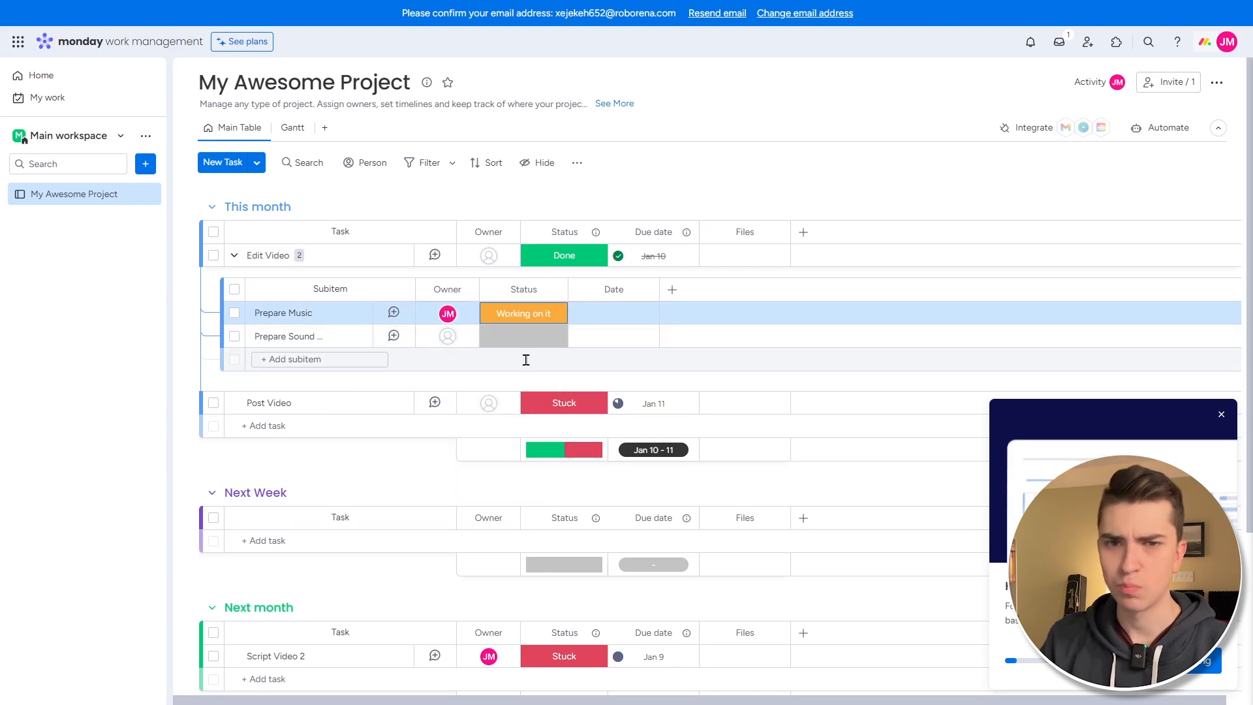
left_click(522, 337)
left_click(528, 405)
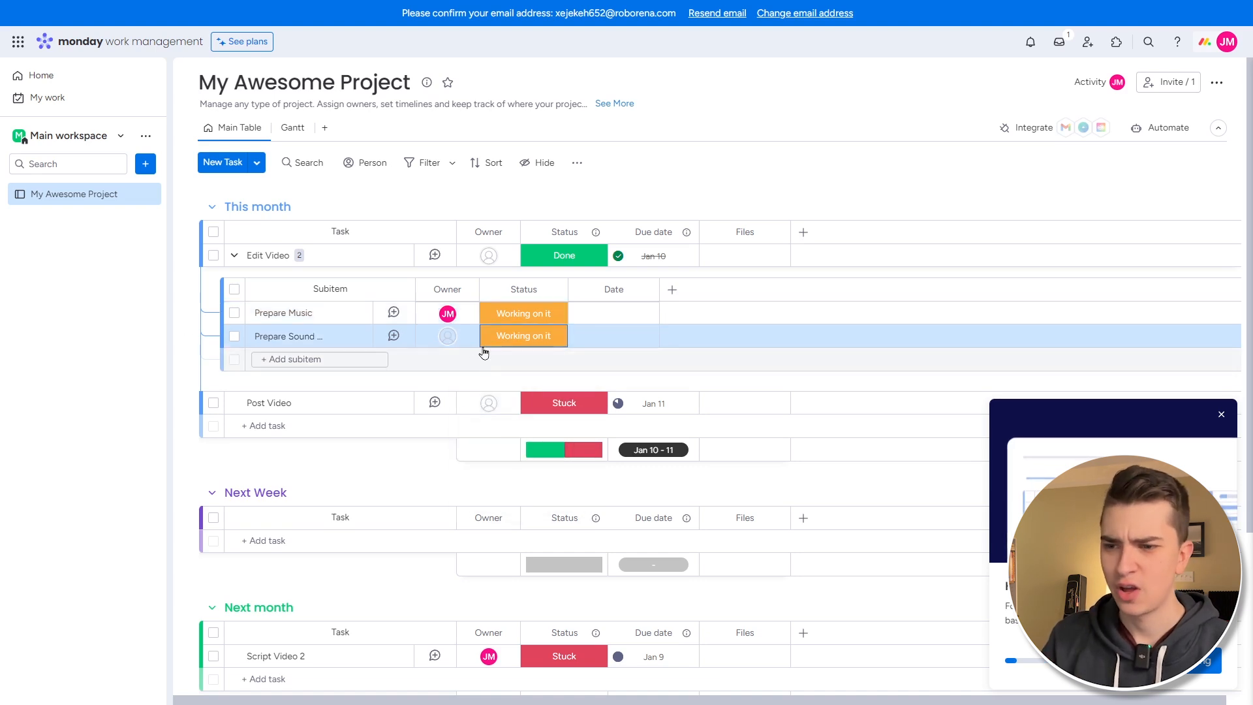
- Date Prepare Music Jan 10 and Prepare Sound Effects Jan 9
left_click(621, 315)
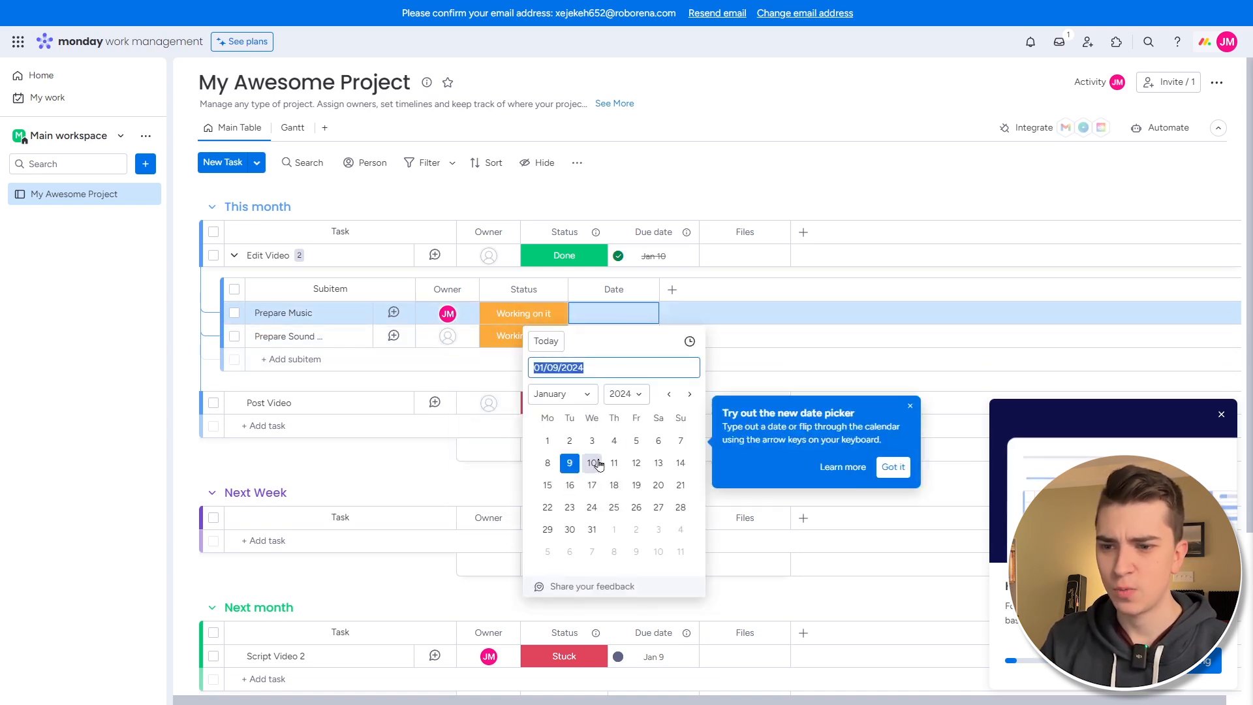
left_click(596, 461)
left_click(607, 337)
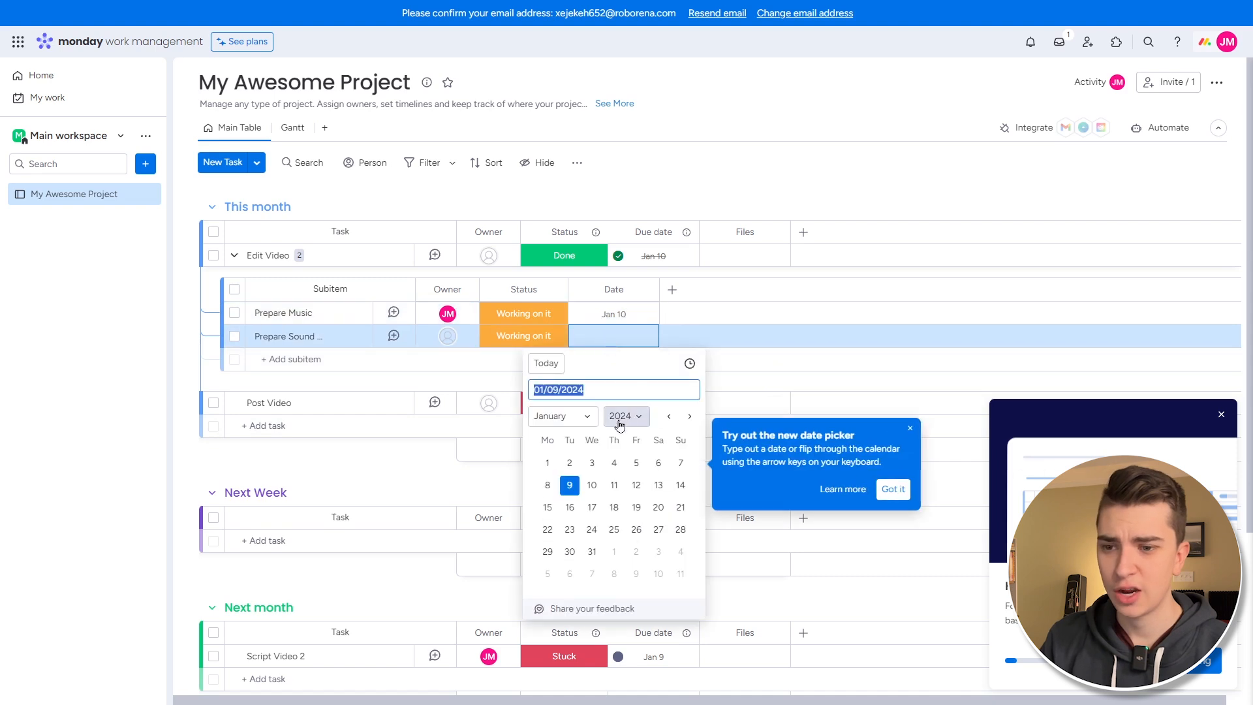
left_click(547, 364)
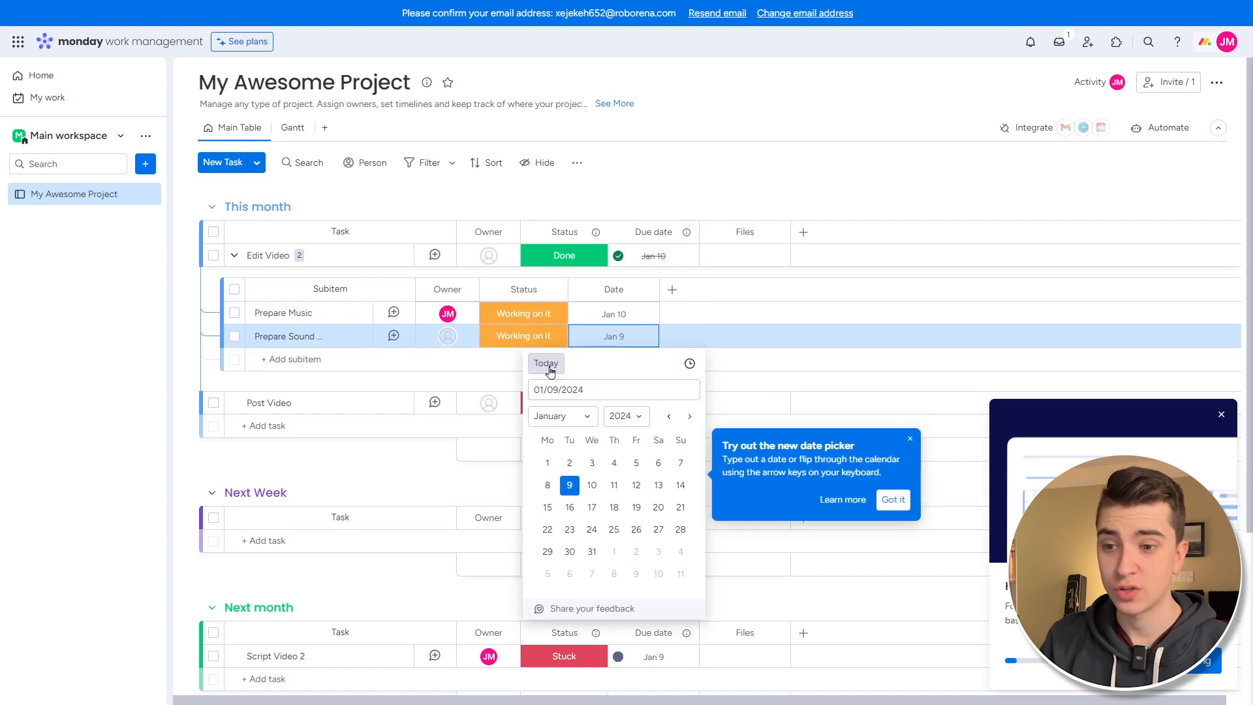
- Add a 6:30 PM time to Prepare Sound Effects' date and mark it Stuck
left_click(688, 363)
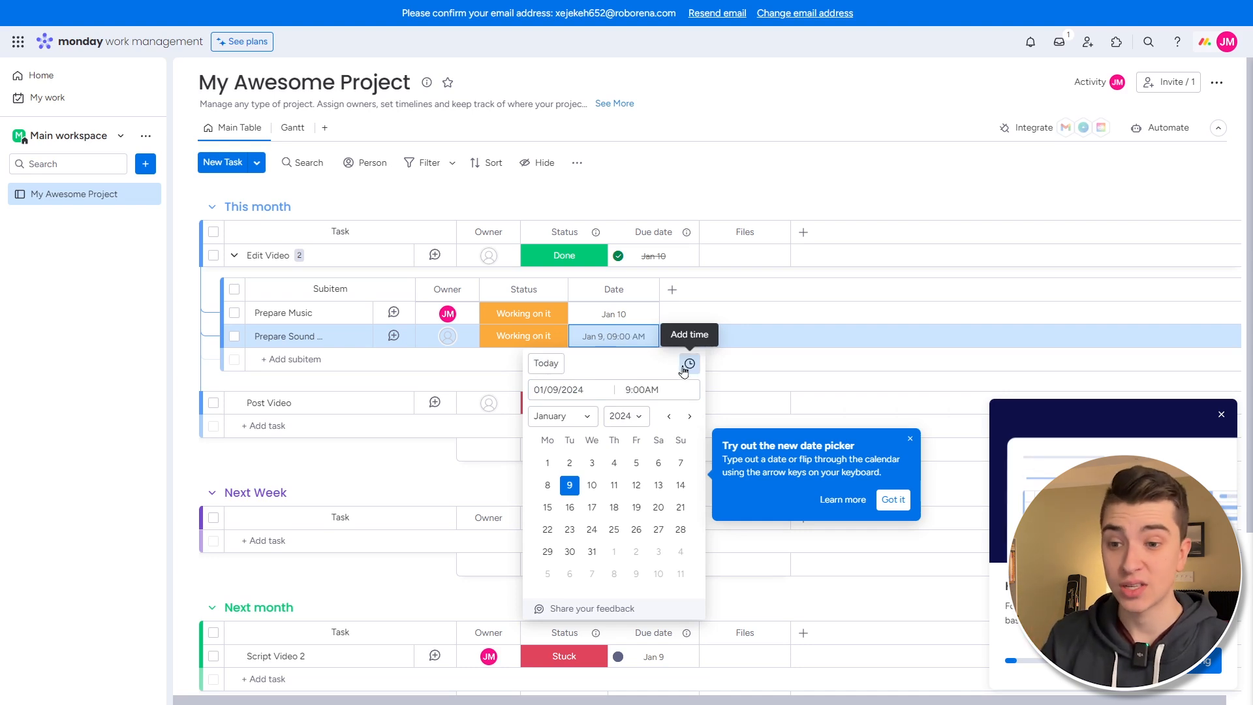
left_click(648, 392)
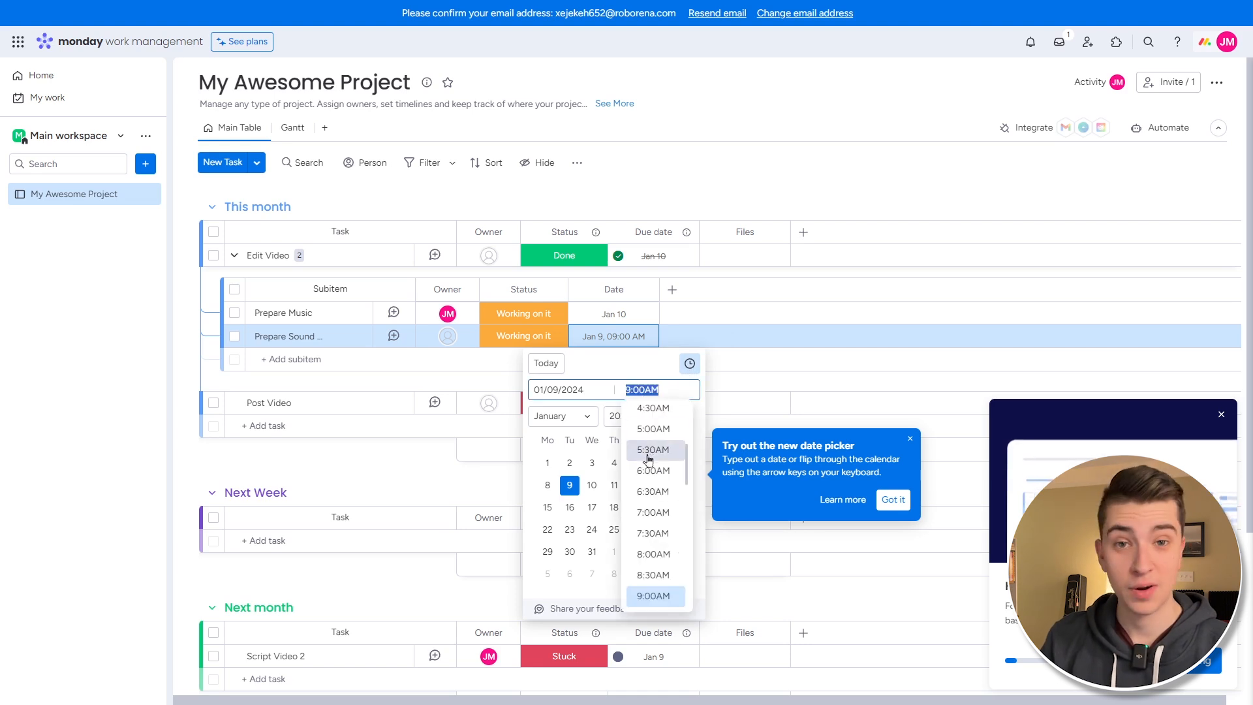
scroll(651, 532, "down", 7)
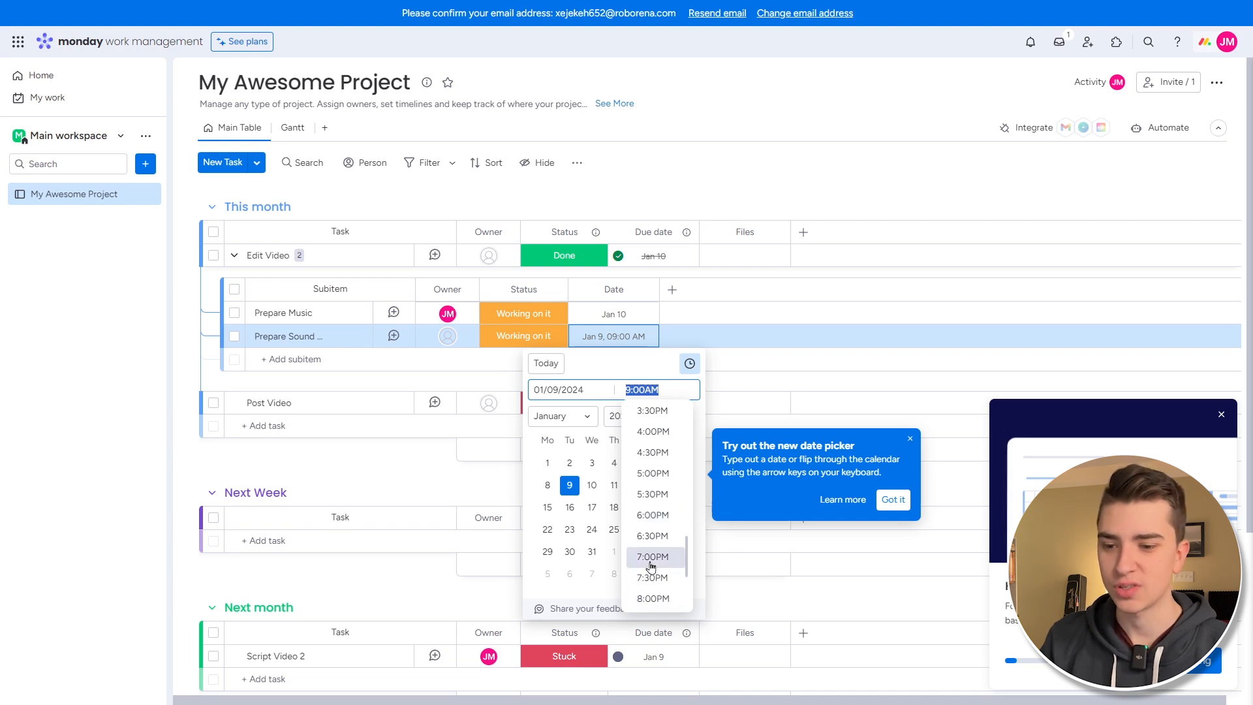
left_click(648, 537)
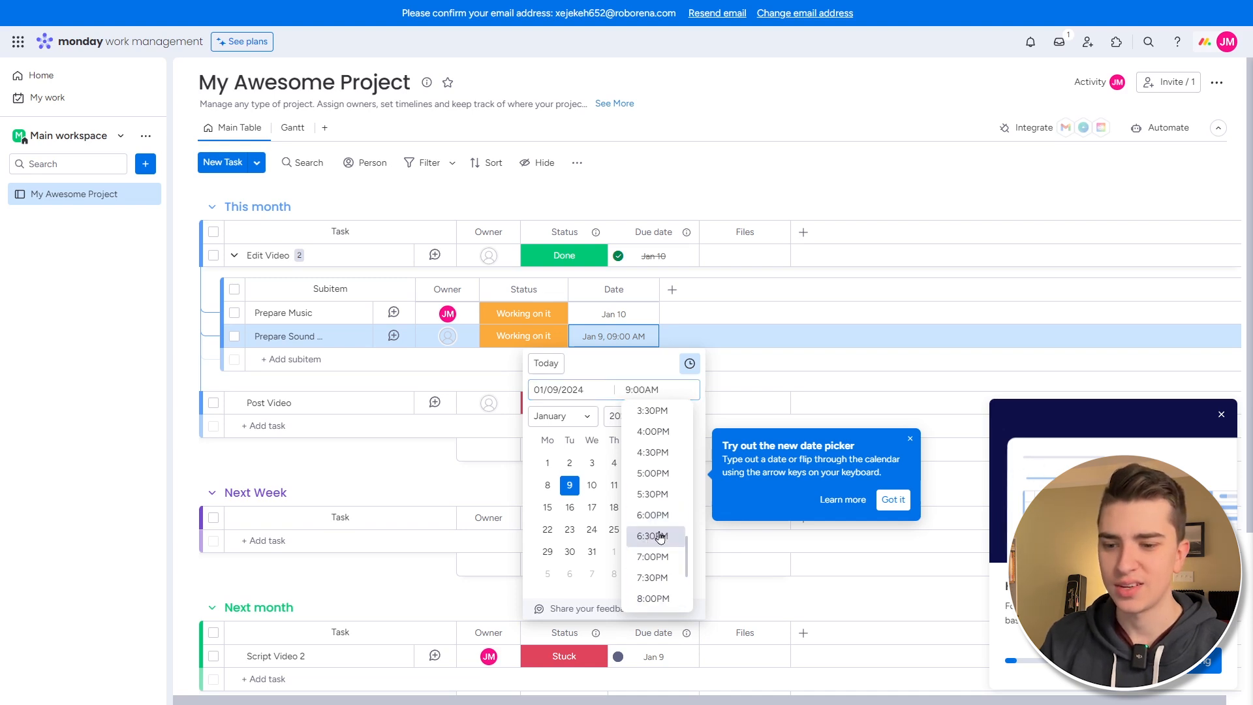
left_click(684, 292)
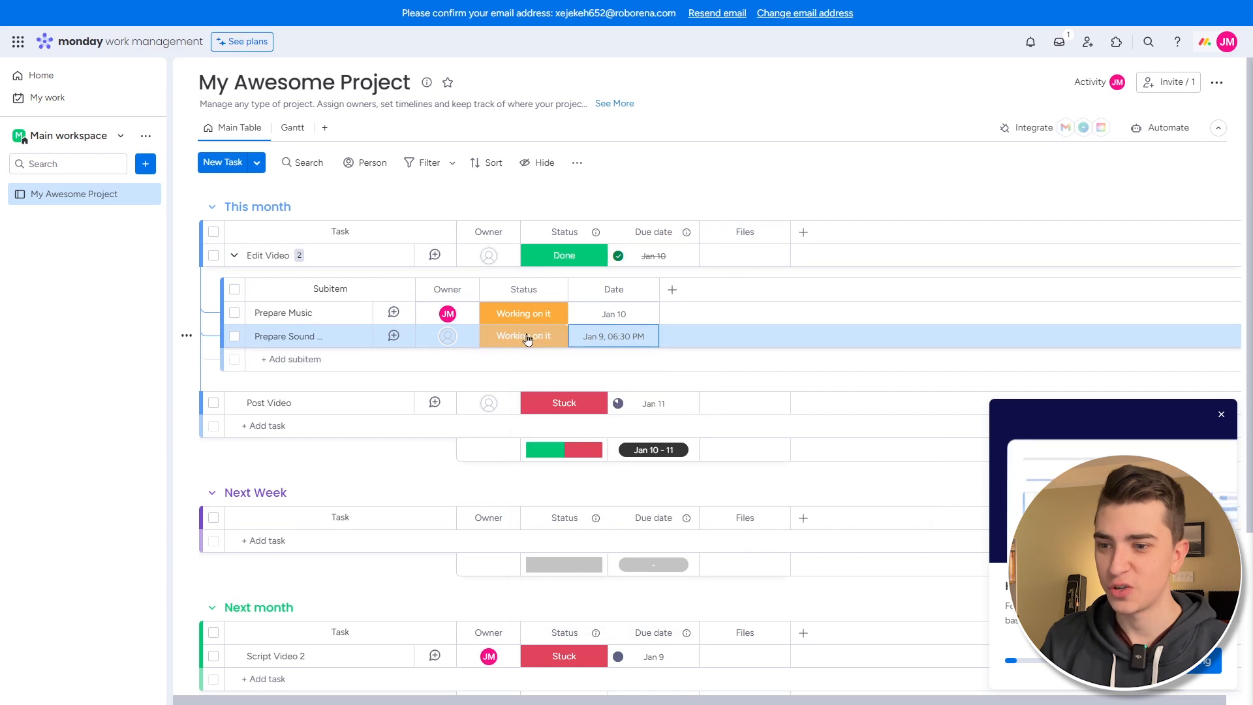
left_click(532, 336)
left_click(551, 380)
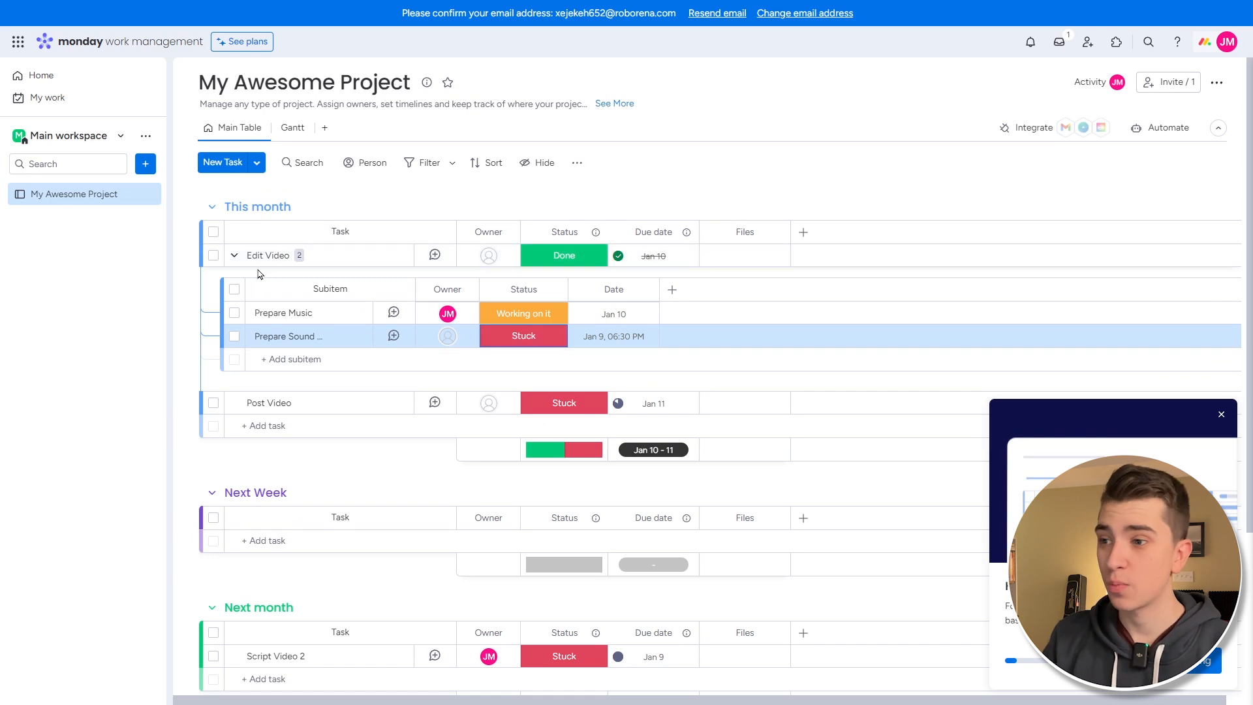
- Show the Add item to workspace menu and look at the Import data and Apps options
left_click(145, 164)
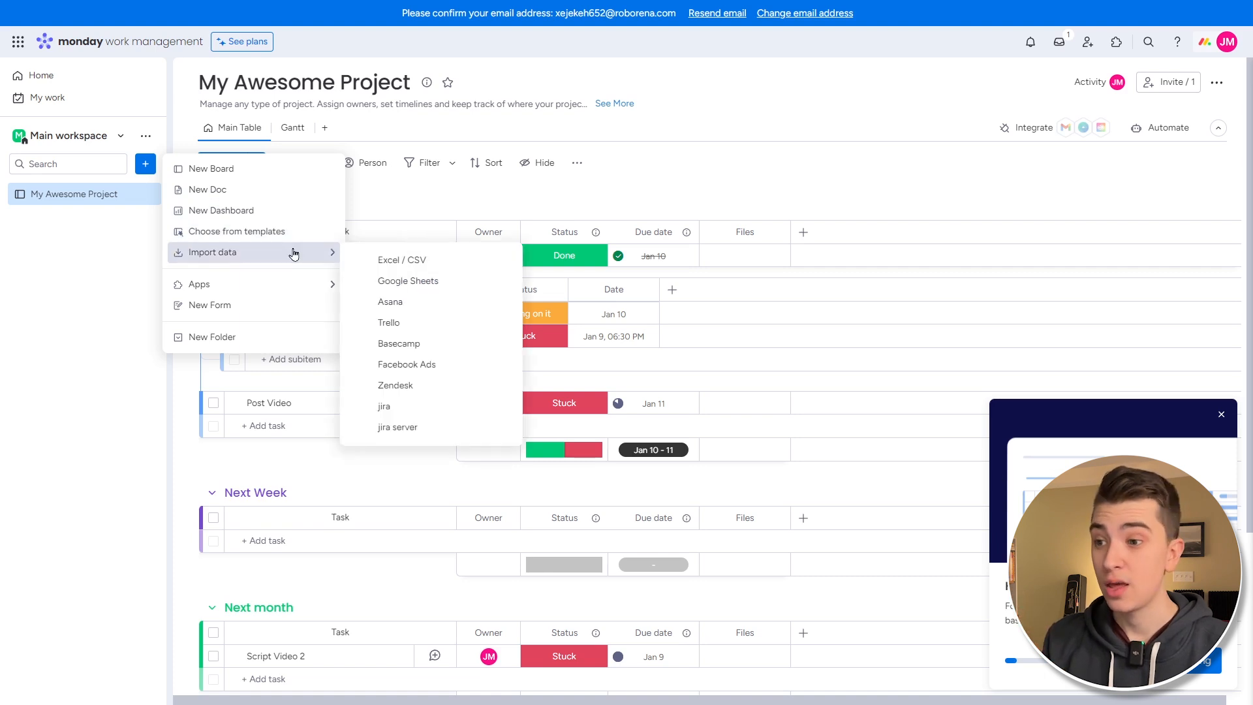
mouse_move(291, 292)
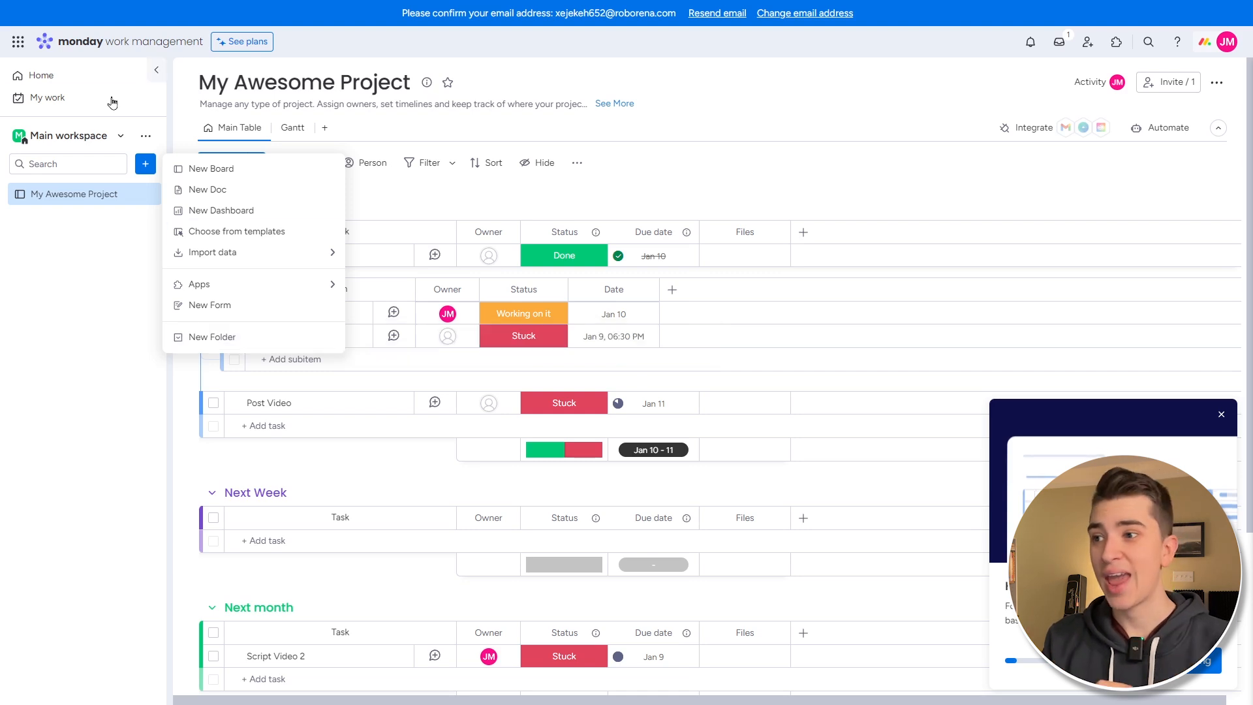
- Check Home, then My Work with Script Video 2 due today, and return to My Awesome Project
left_click(99, 78)
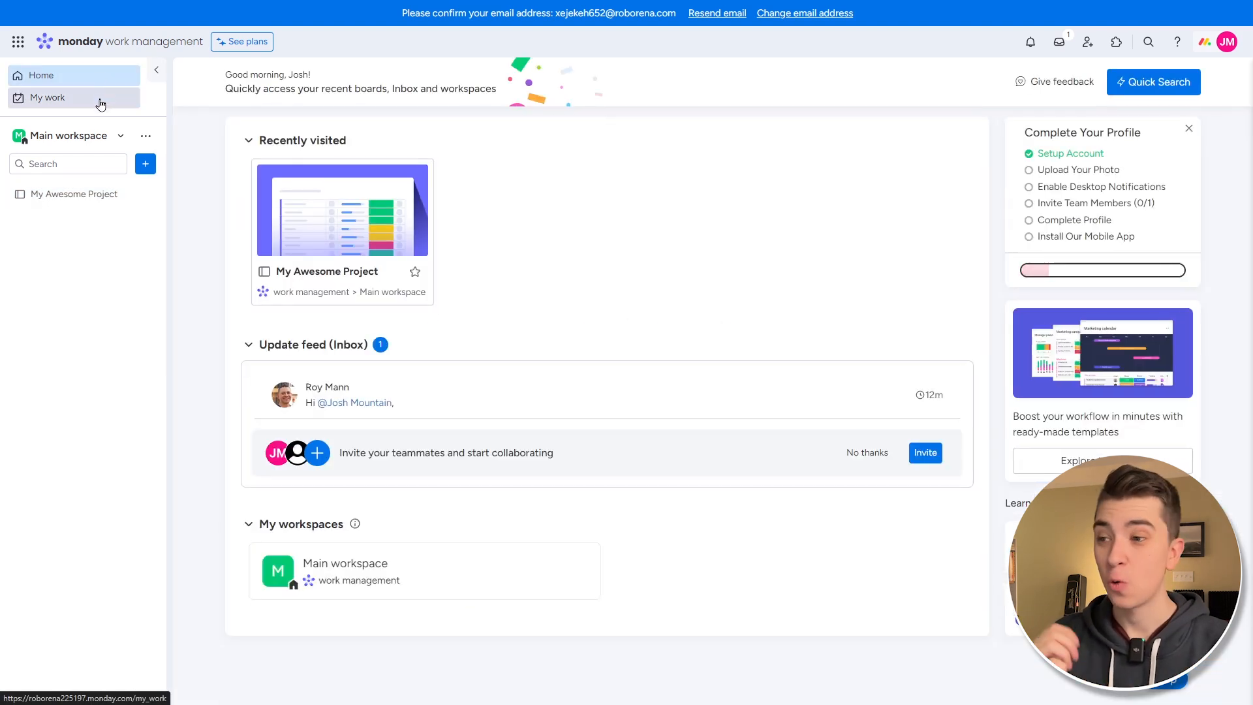
left_click(102, 101)
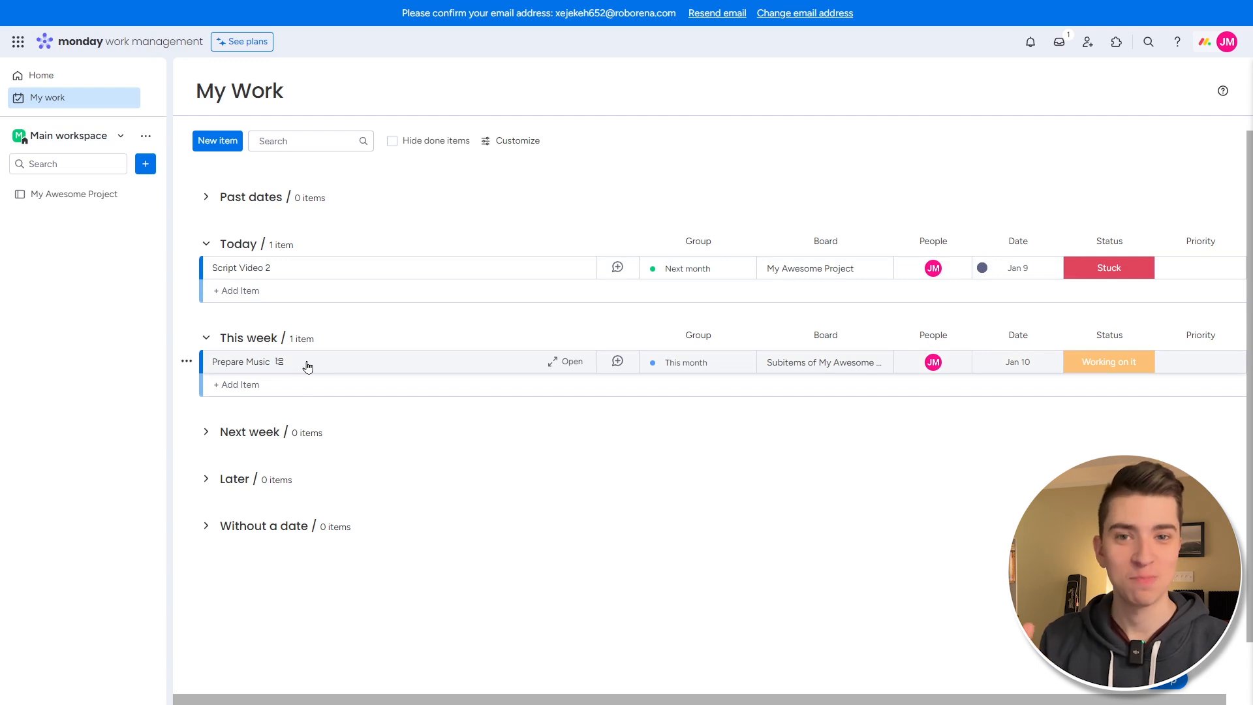
left_click(77, 203)
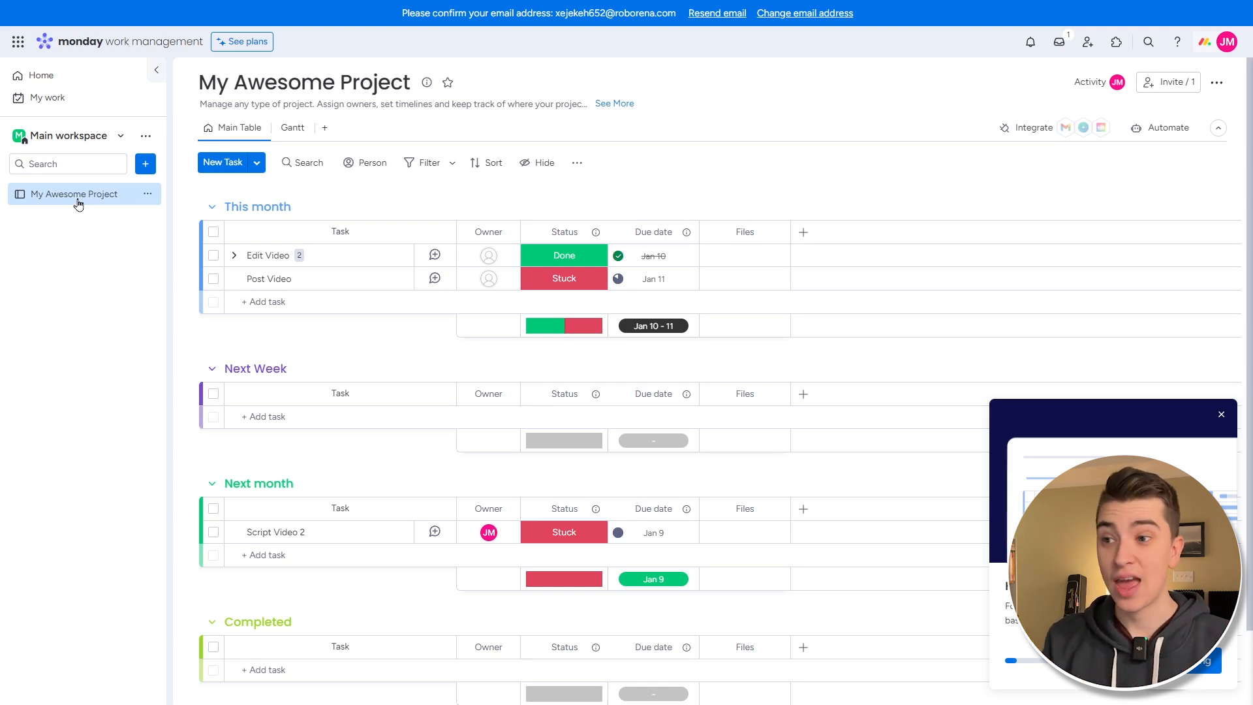
- From the Gantt view, add a Calendar view placing Script Video 2, Edit Video and Post Video on Jan 9–11
left_click(292, 128)
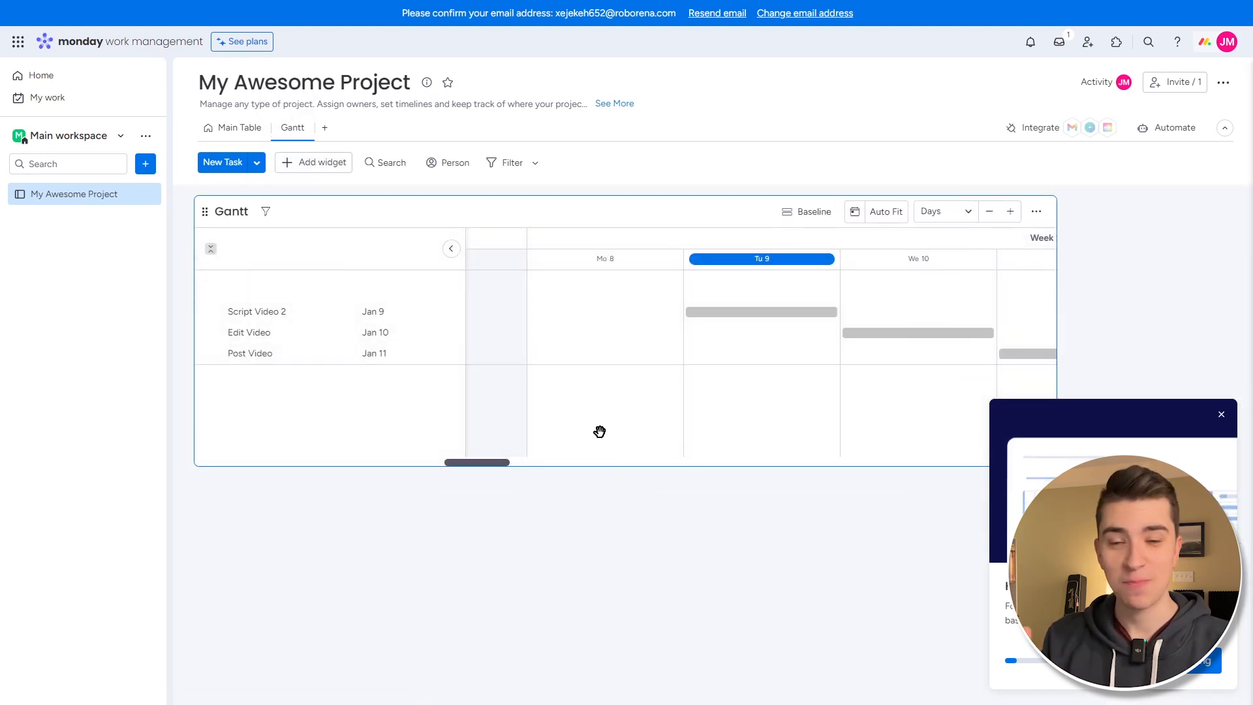
left_click(325, 128)
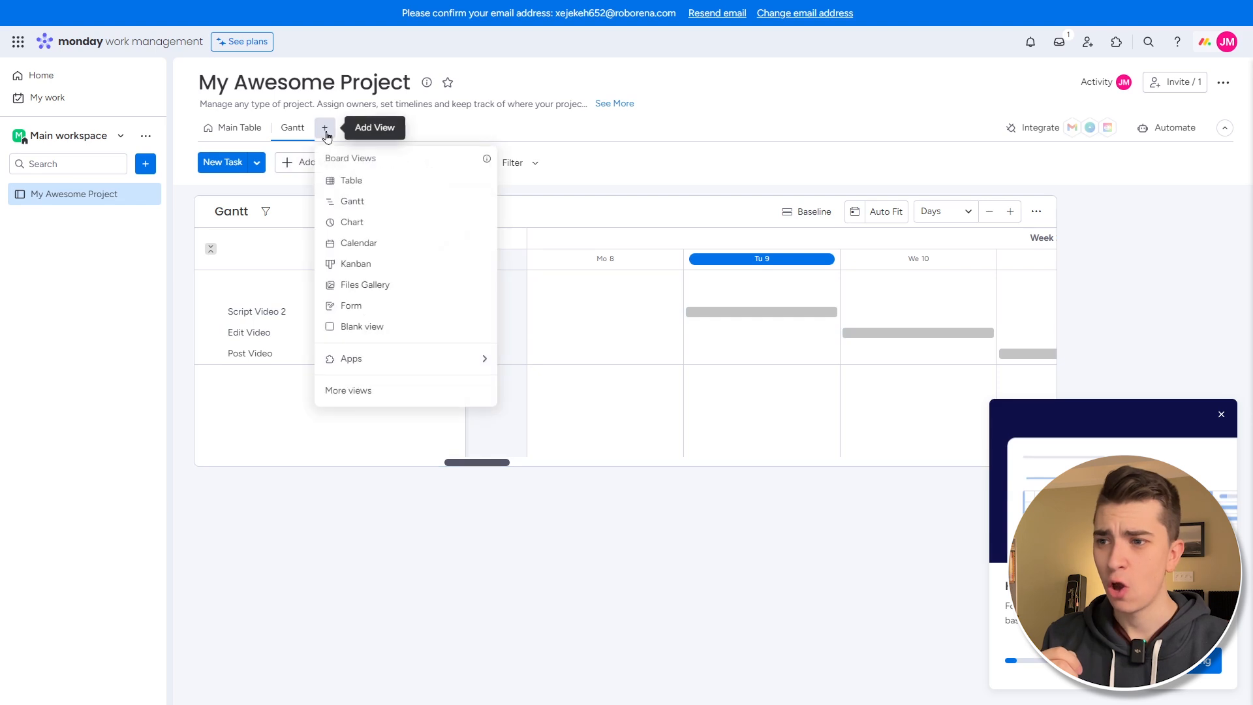
left_click(373, 243)
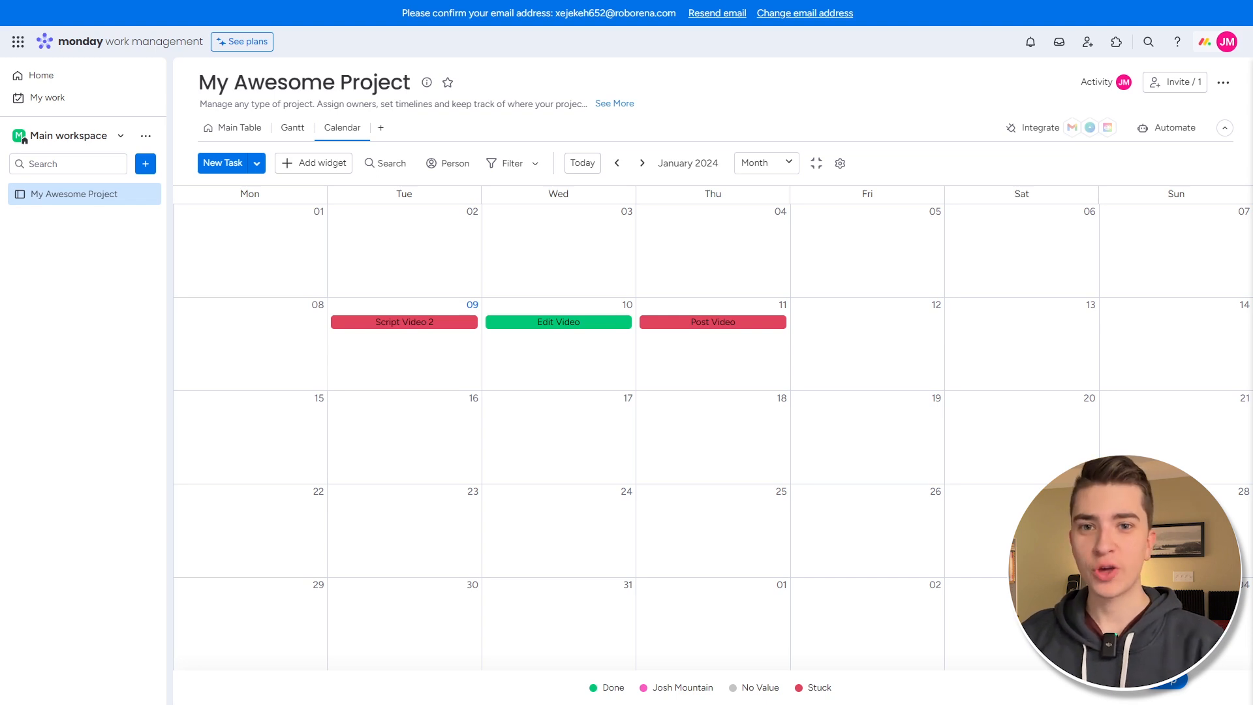
left_click(1030, 43)
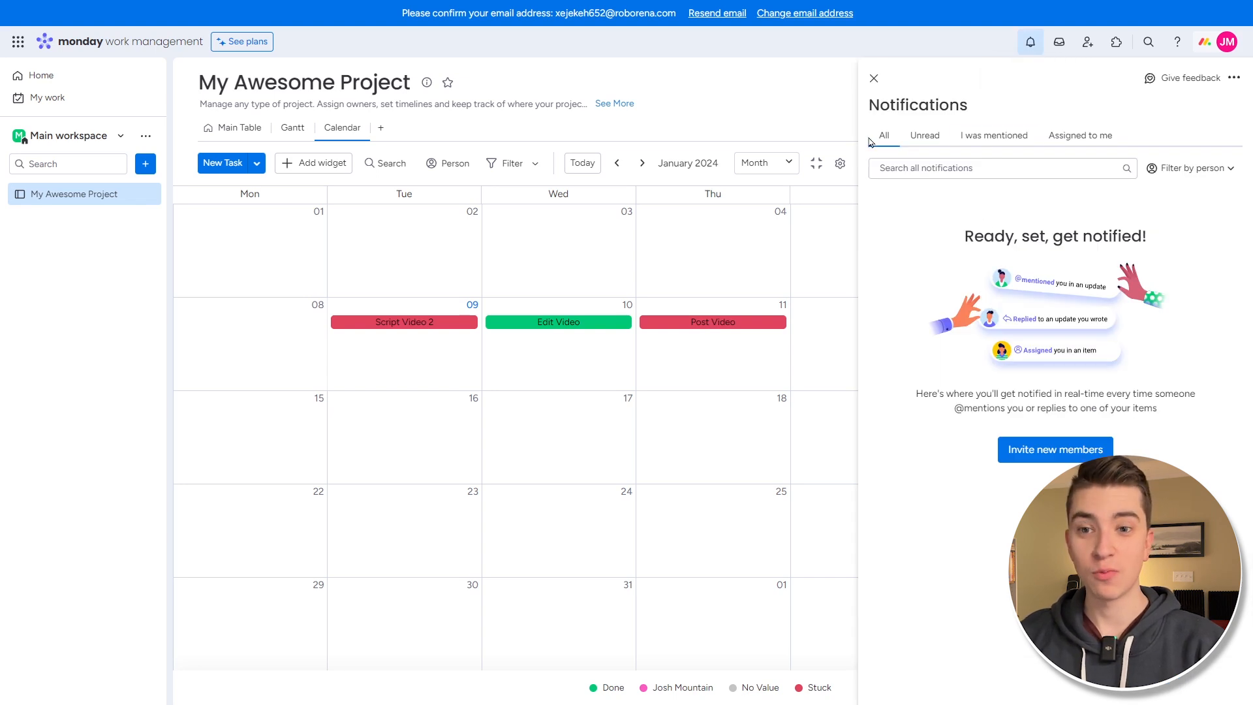
left_click(989, 135)
left_click(1089, 145)
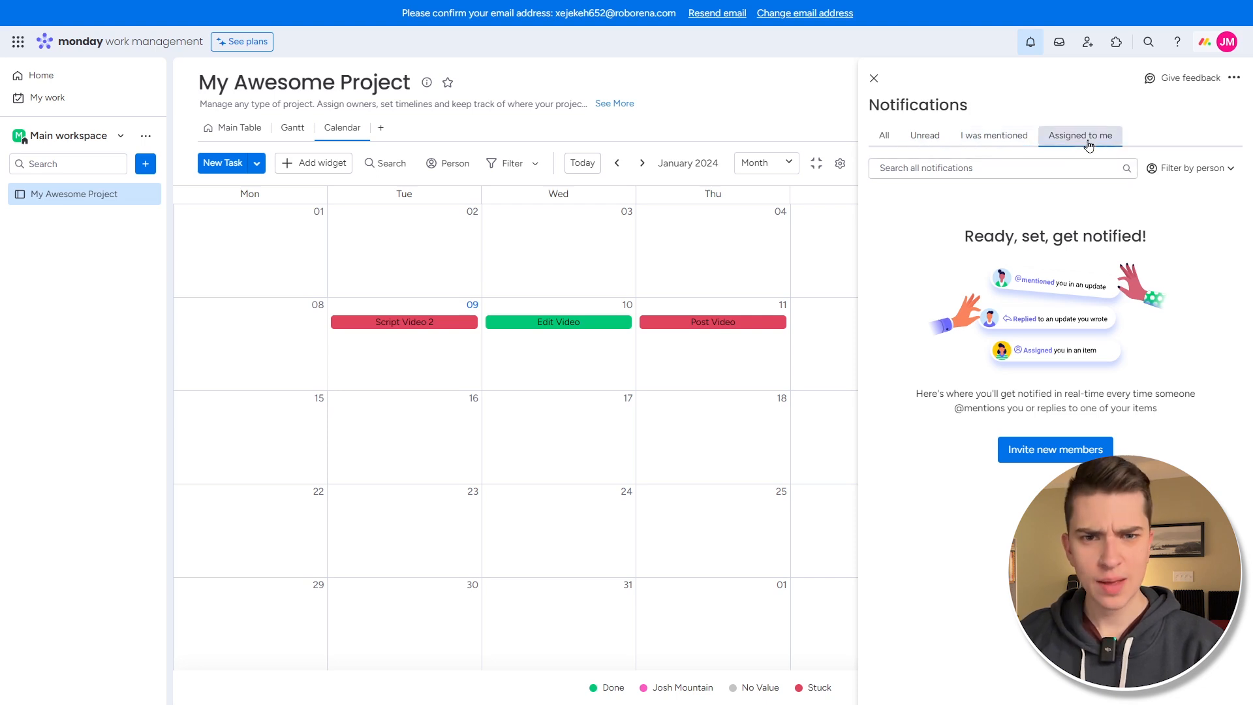
left_click(1059, 44)
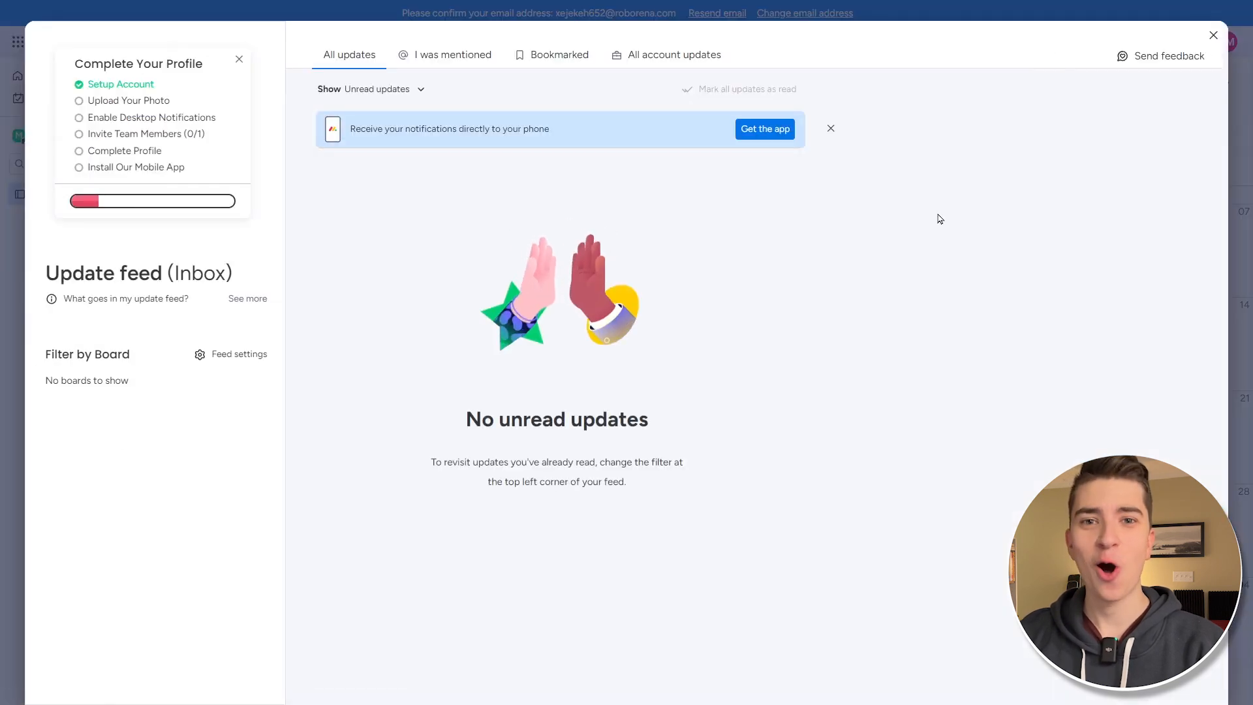
left_click(423, 70)
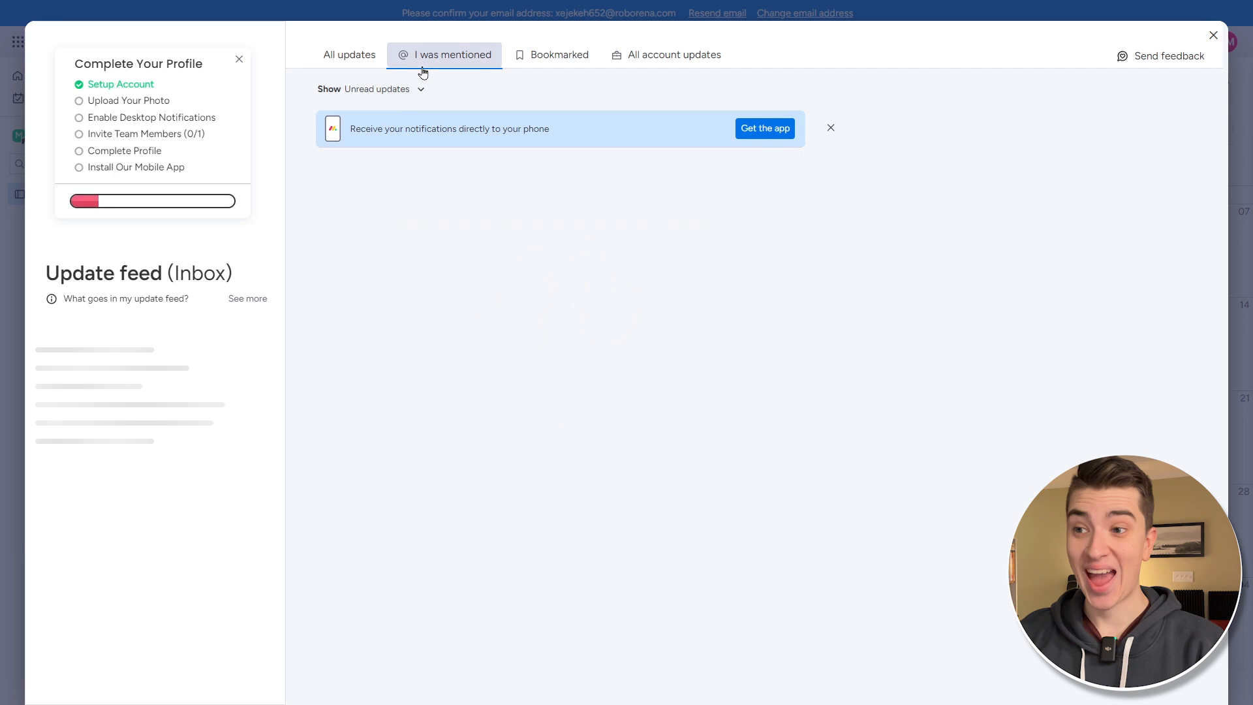
left_click(563, 55)
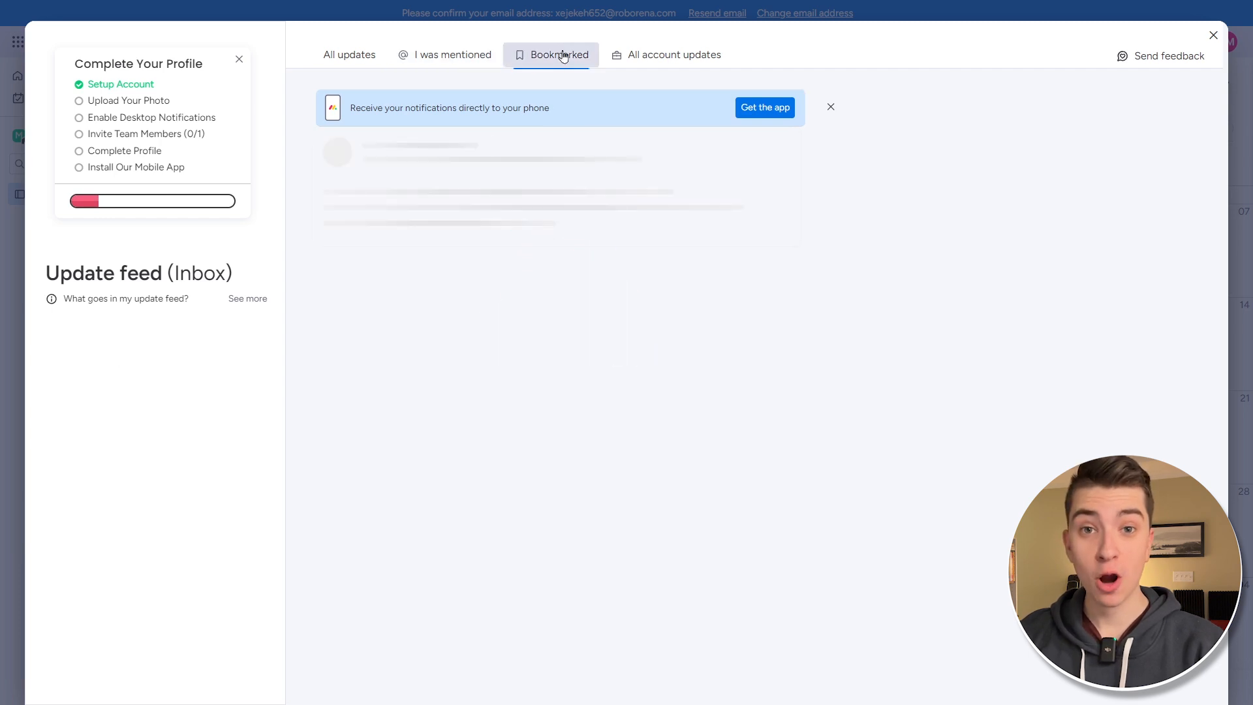
left_click(673, 59)
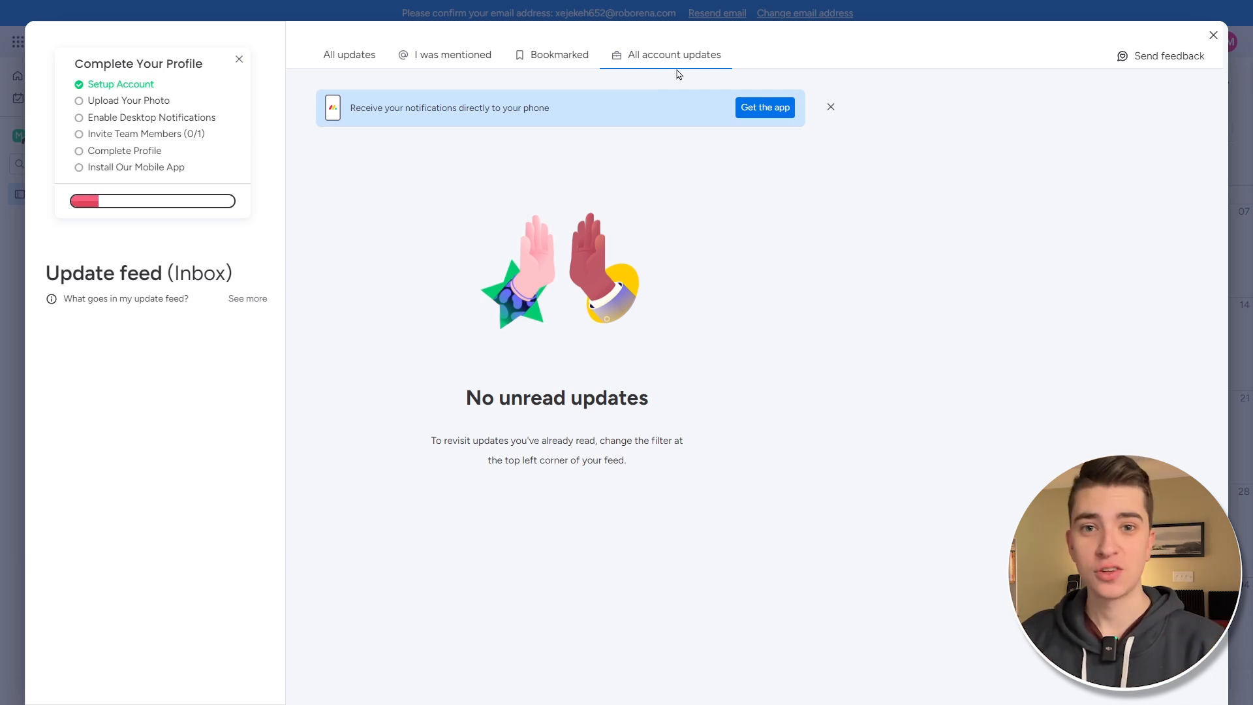
left_click(1212, 32)
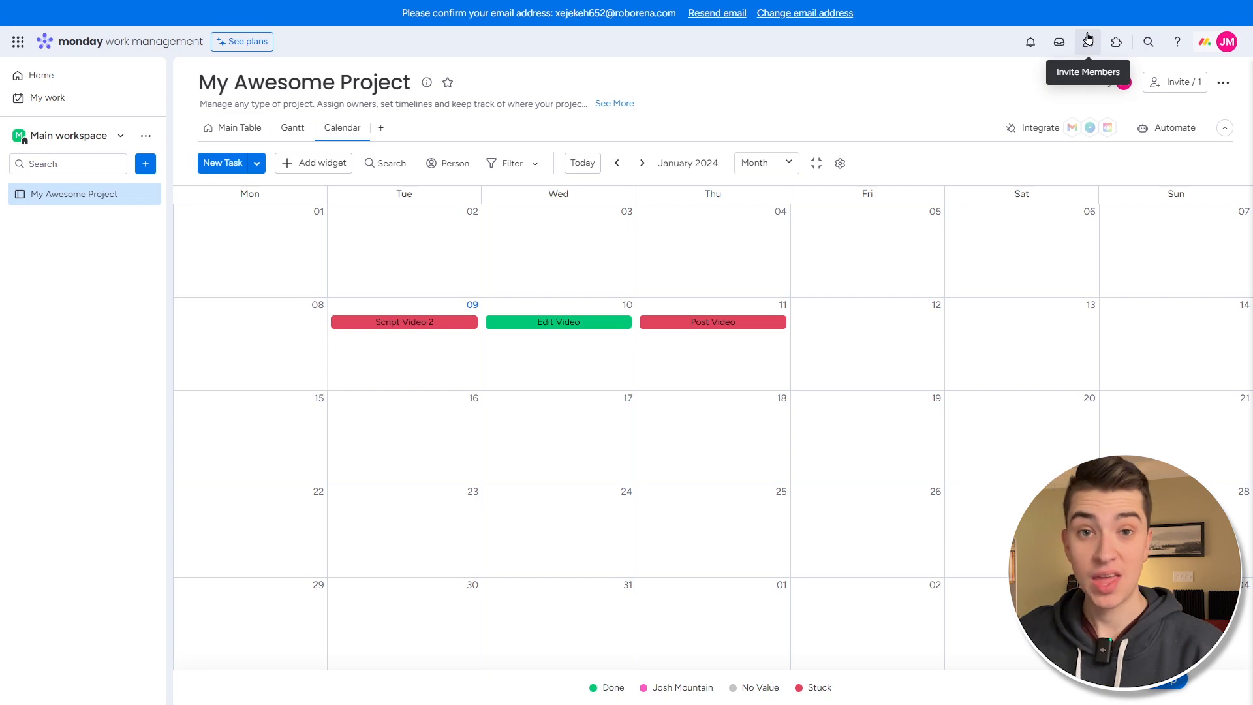
- Open the Invite Members option in the top bar
left_click(1088, 42)
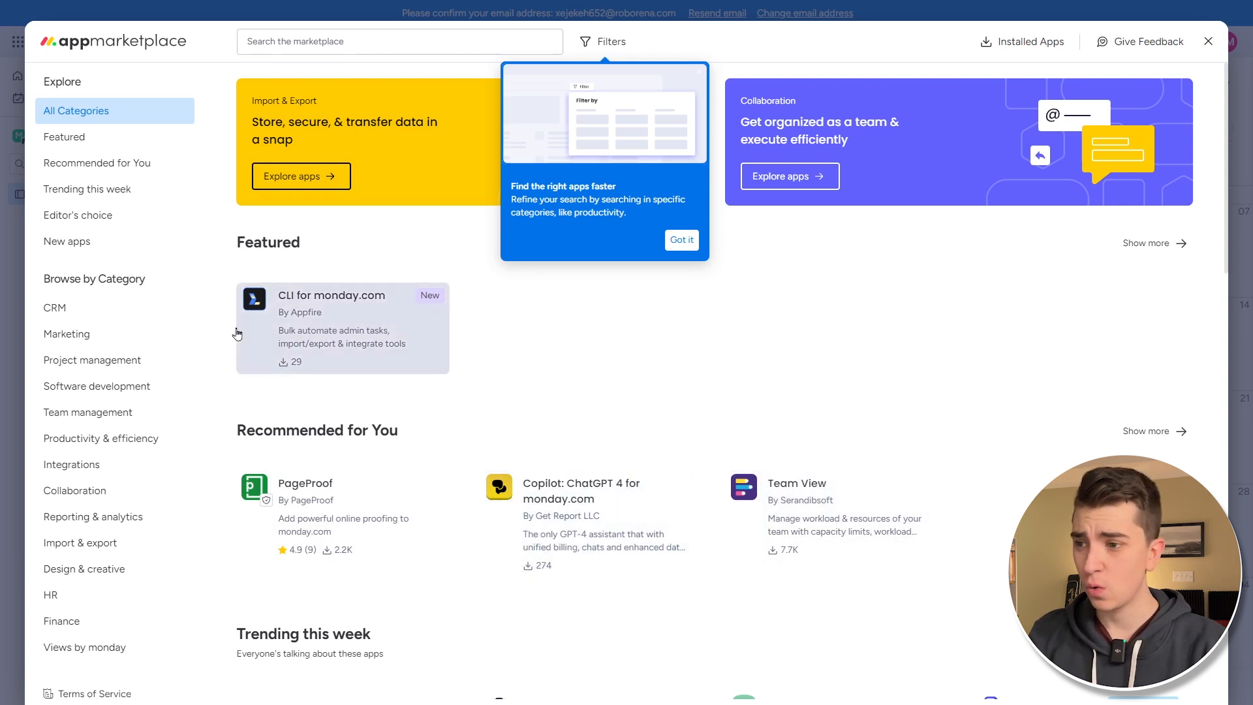
- Browse the CRM and Marketing app categories, dismiss the filters tip, then view Software development apps
scroll(111, 288, "down", 1)
left_click(98, 299)
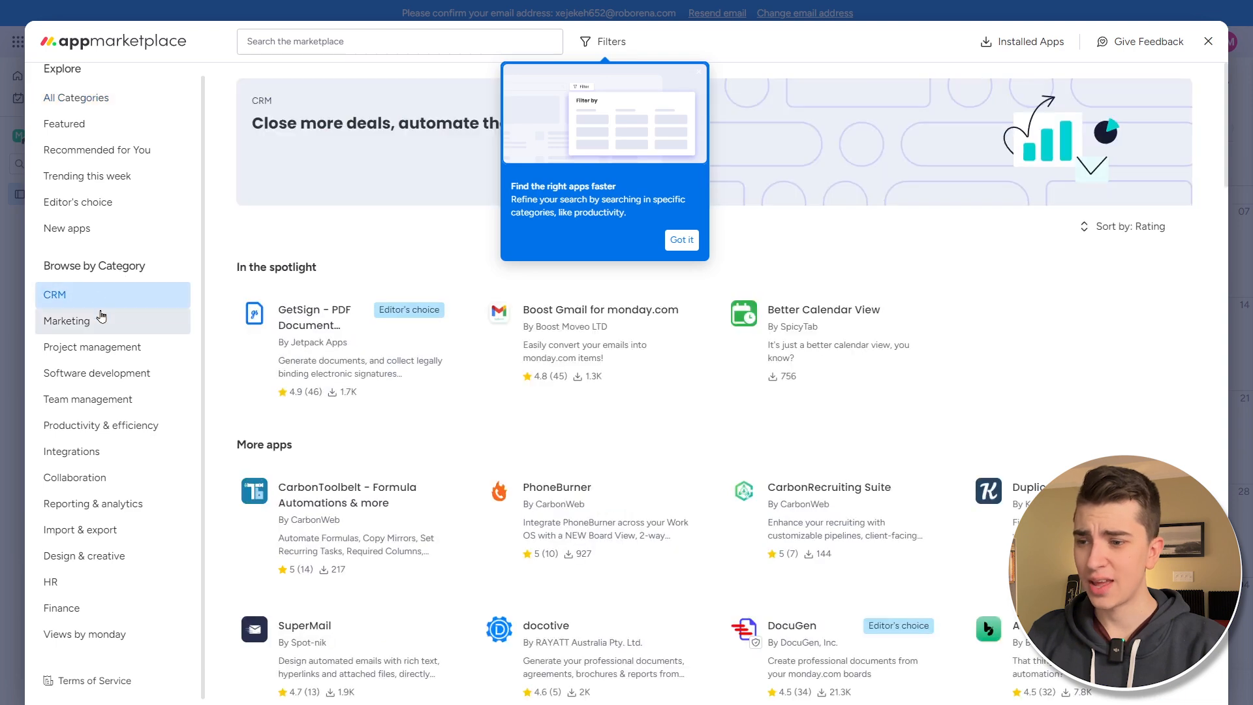
left_click(101, 322)
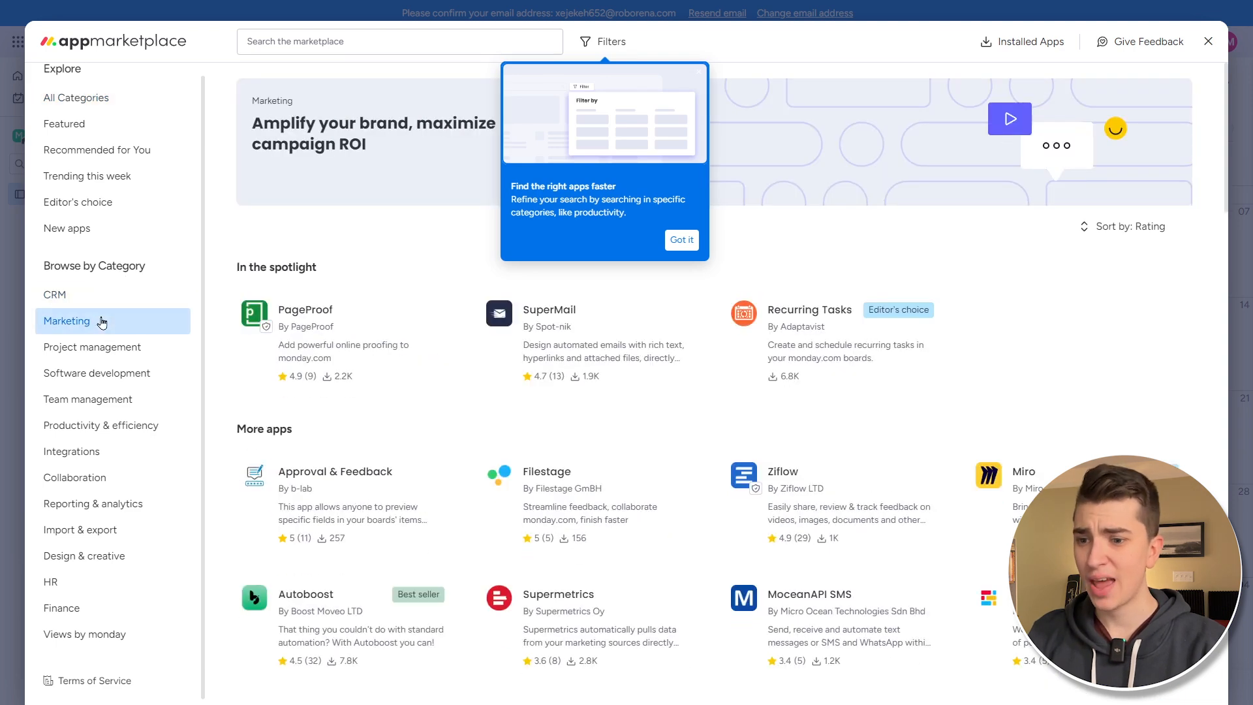
scroll(366, 502, "down", 5)
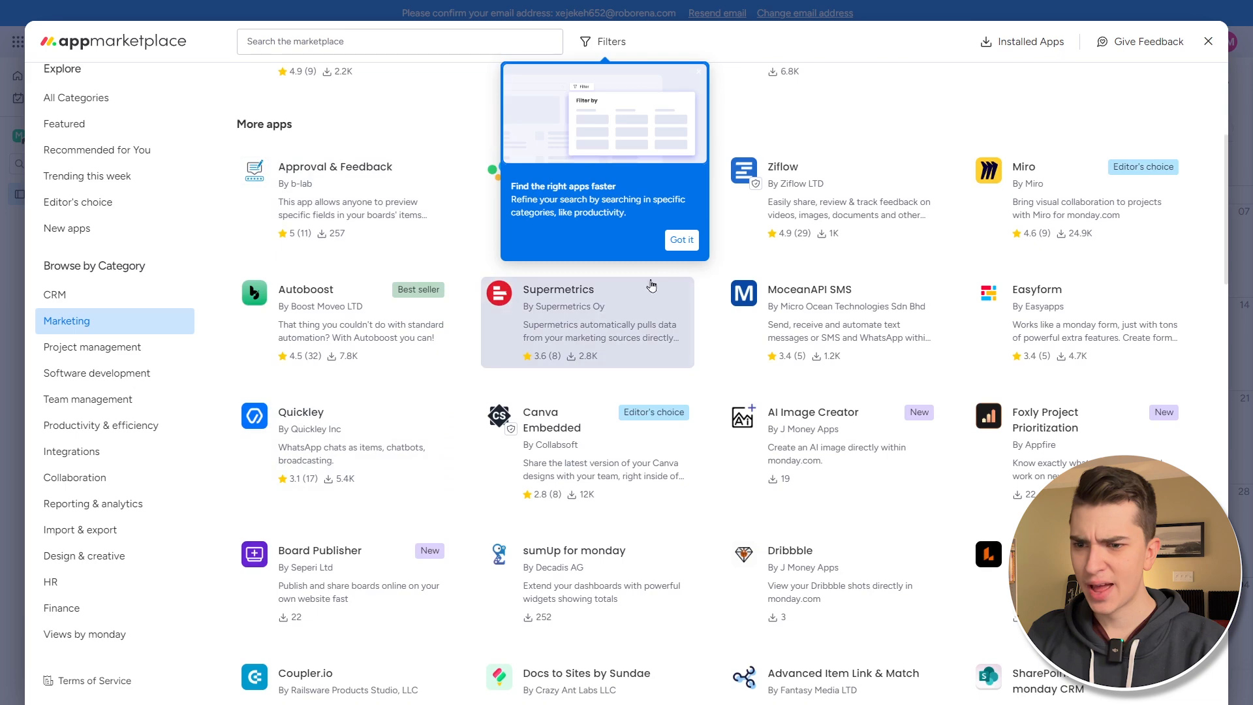
left_click(681, 240)
scroll(795, 293, "down", 3)
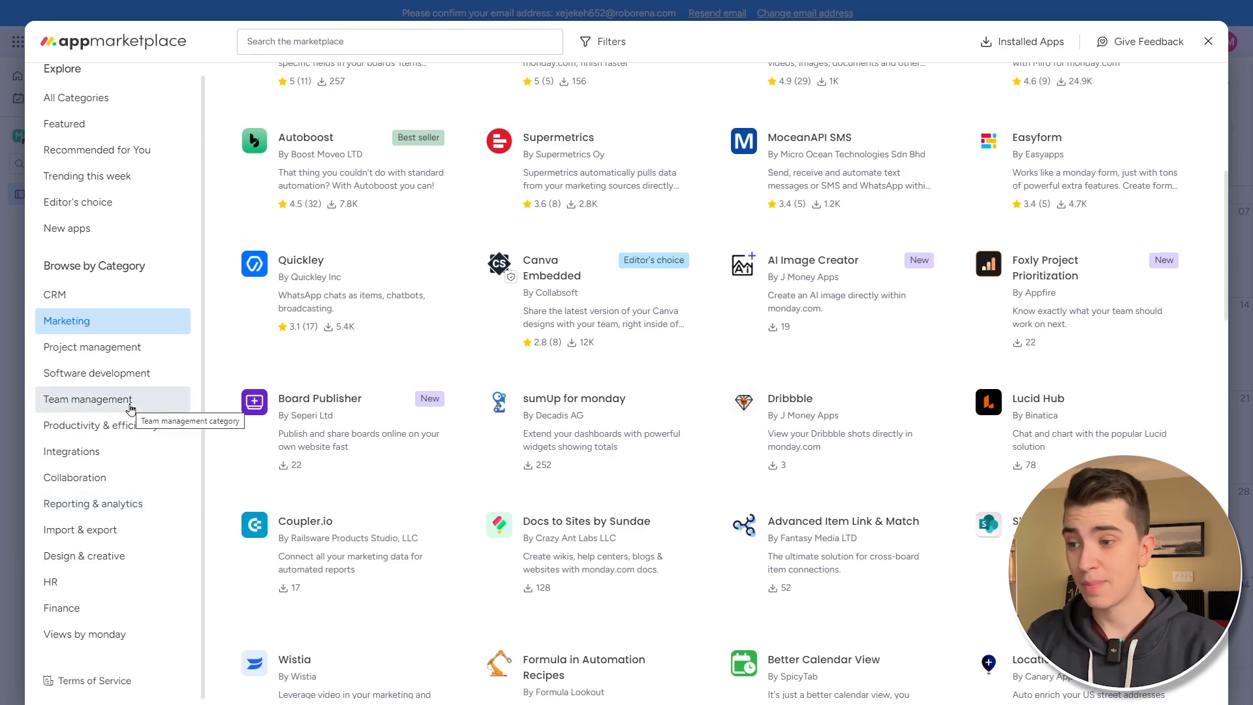
left_click(166, 379)
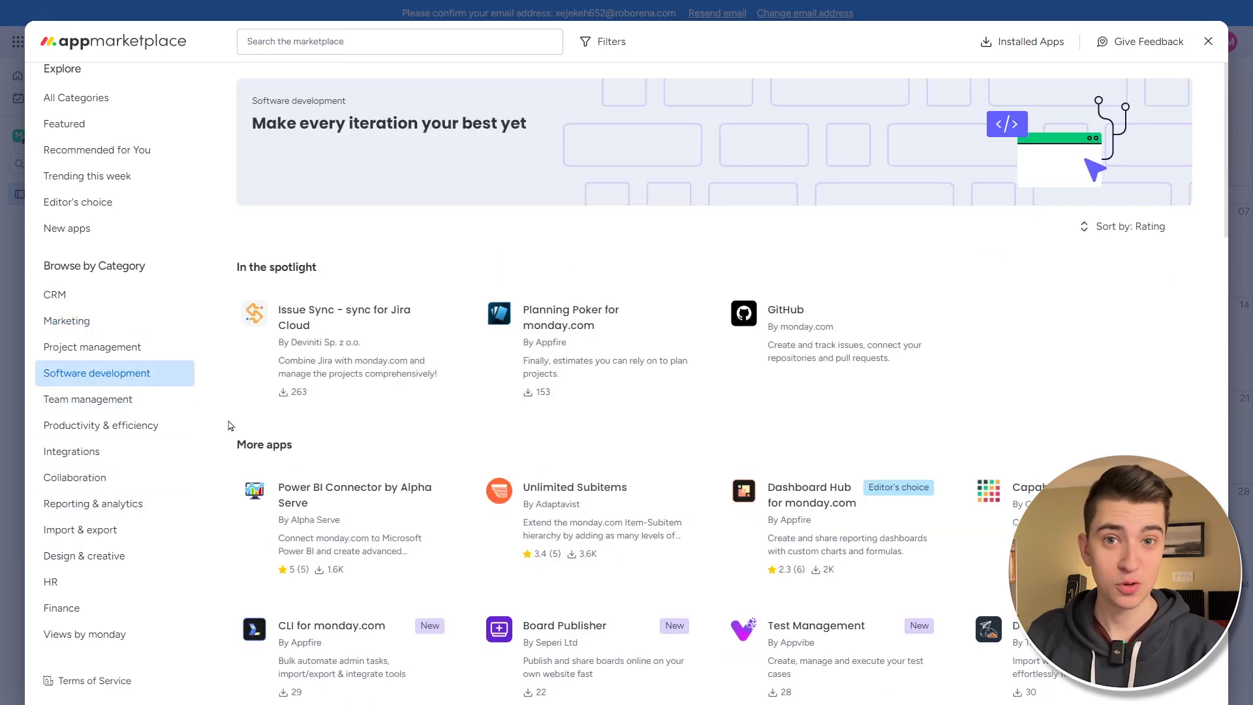